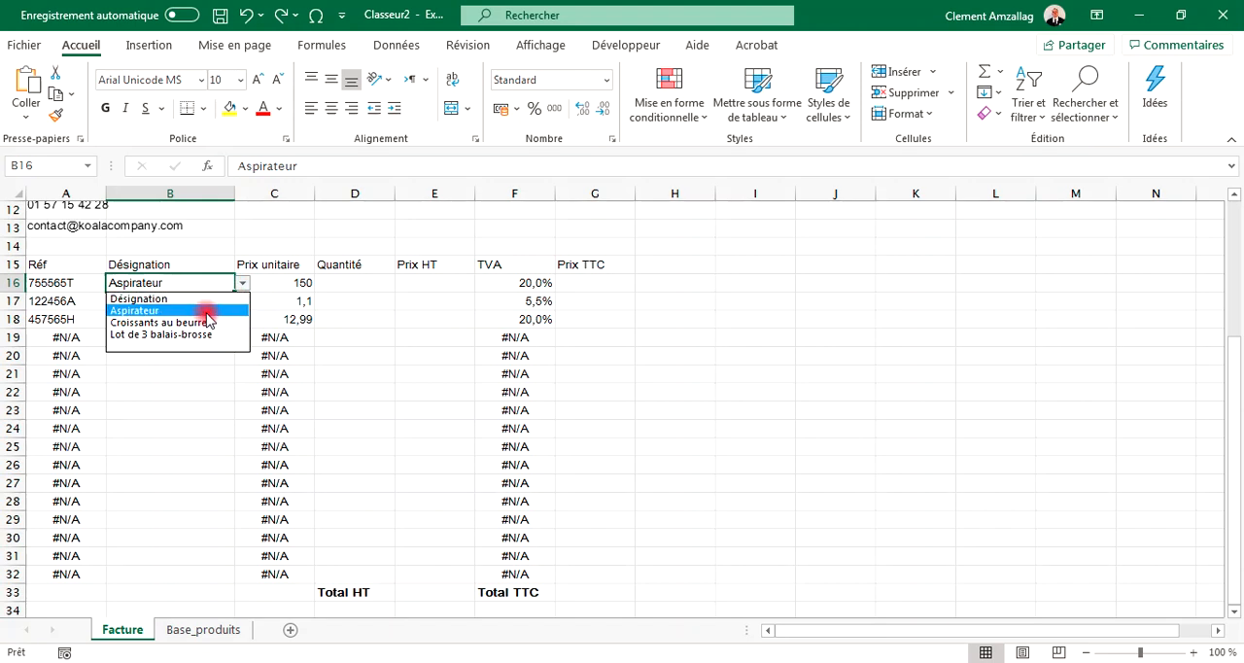
Step: Pick Croissants au beurre in the first row's designation list and switch it back to Aspirateur
click(204, 321)
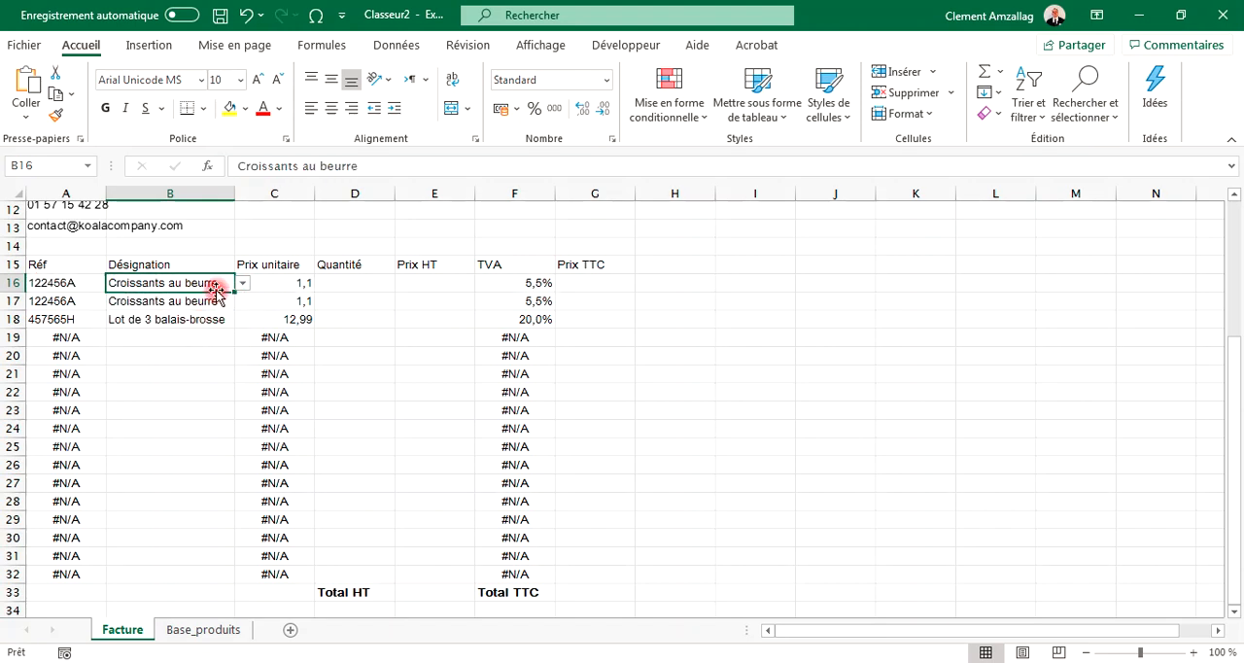
click(240, 283)
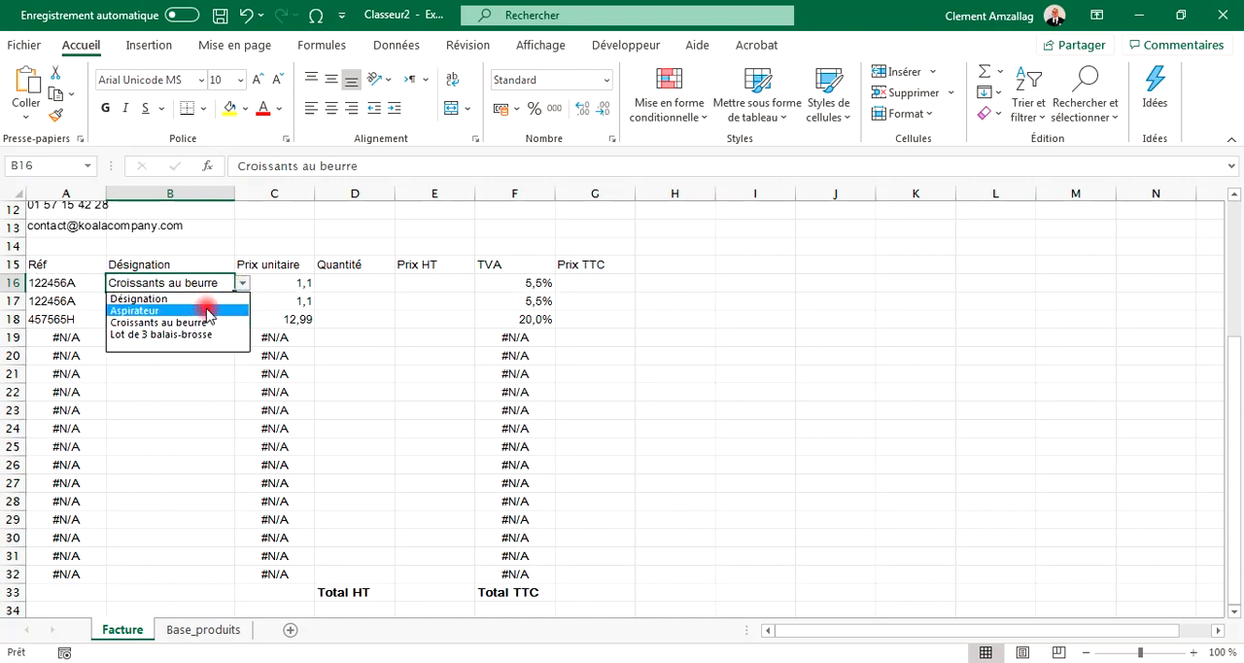
click(206, 307)
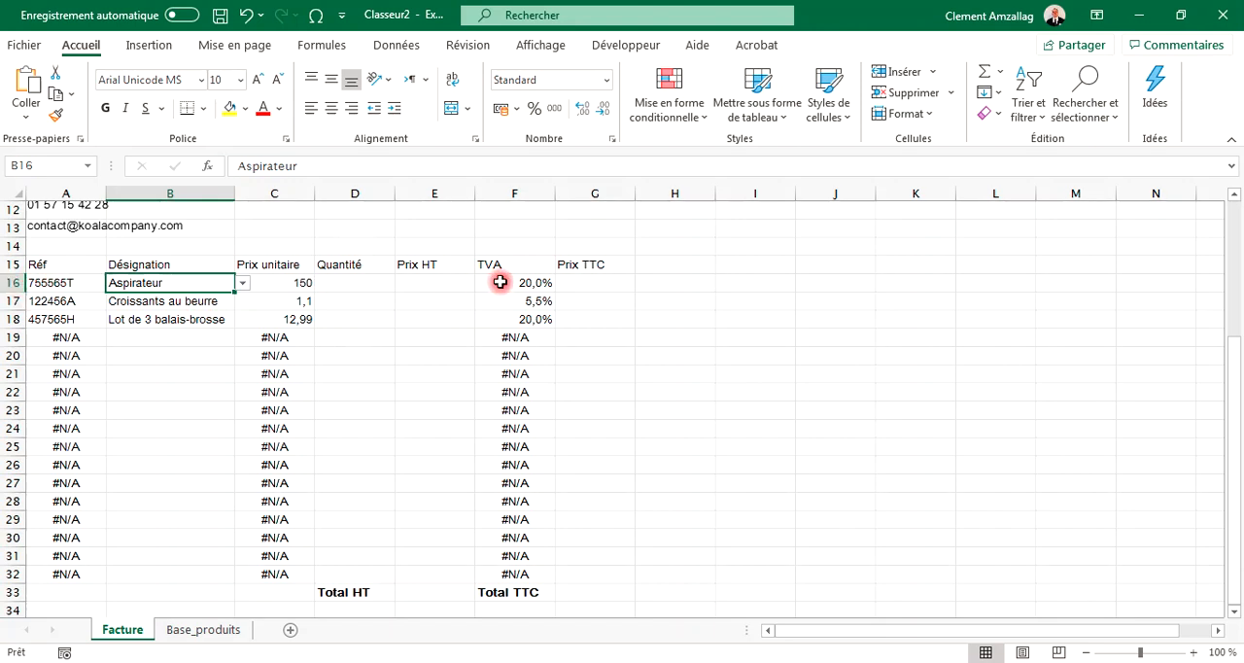
Step: Enter quantities of 1 for the Aspirateur and 3 for the Croissants au beurre rows
click(221, 638)
click(122, 630)
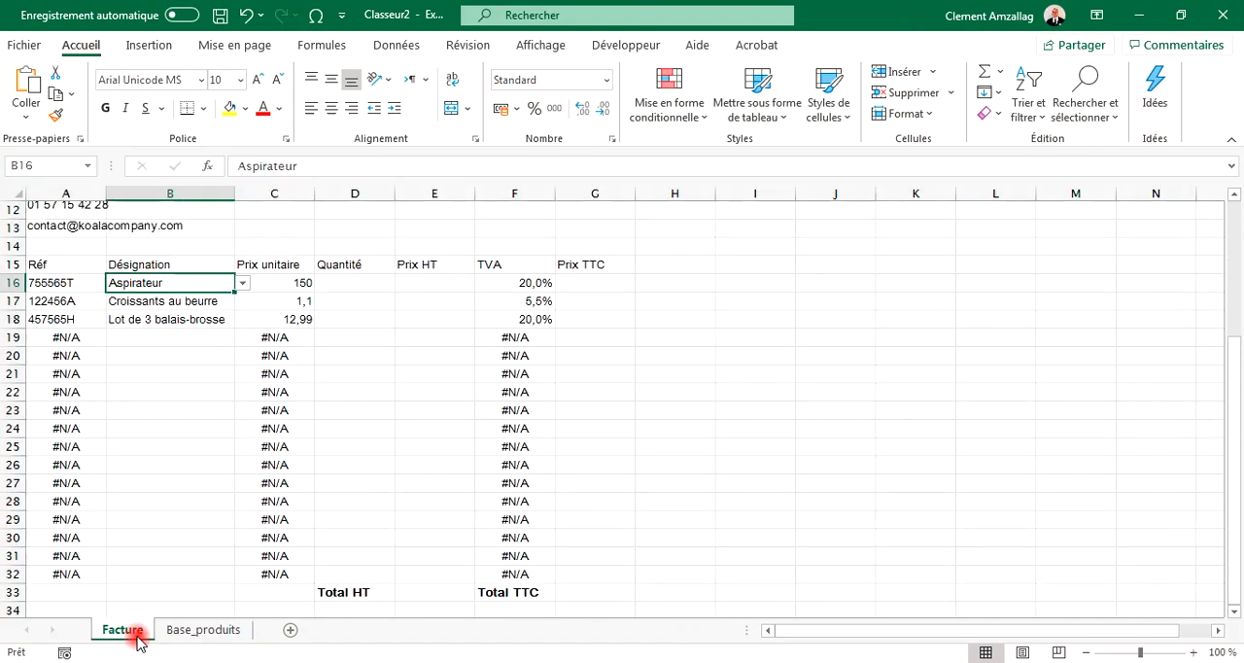
click(365, 285)
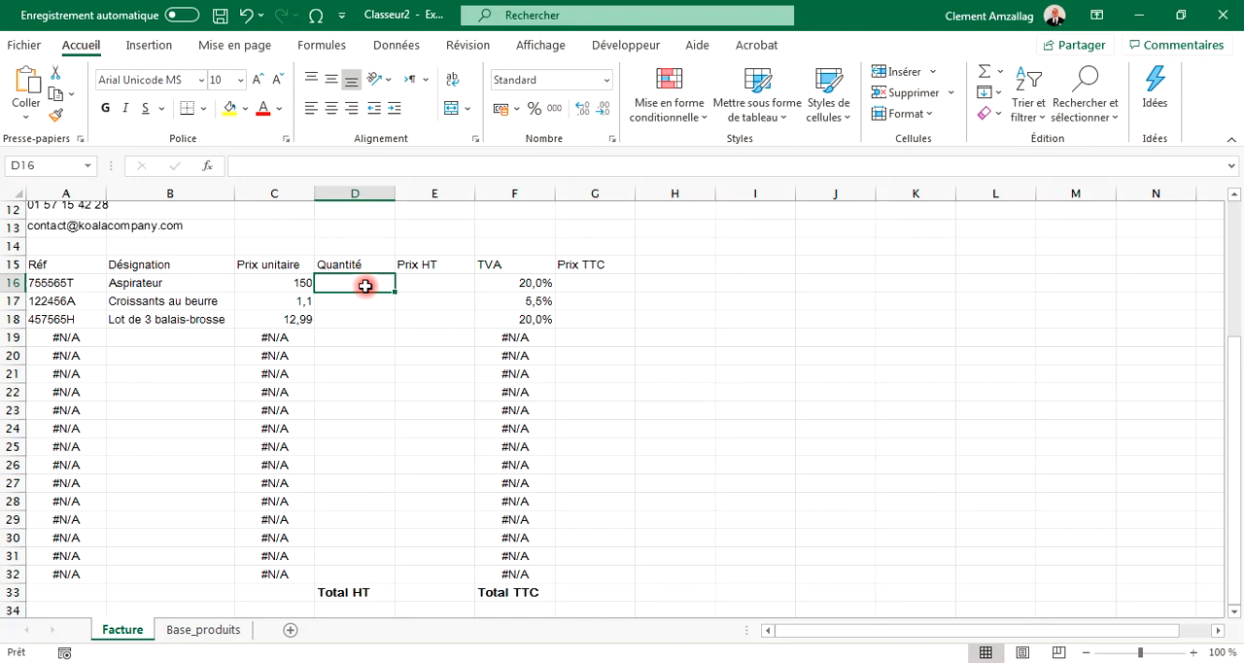
text(1)
key(Return)
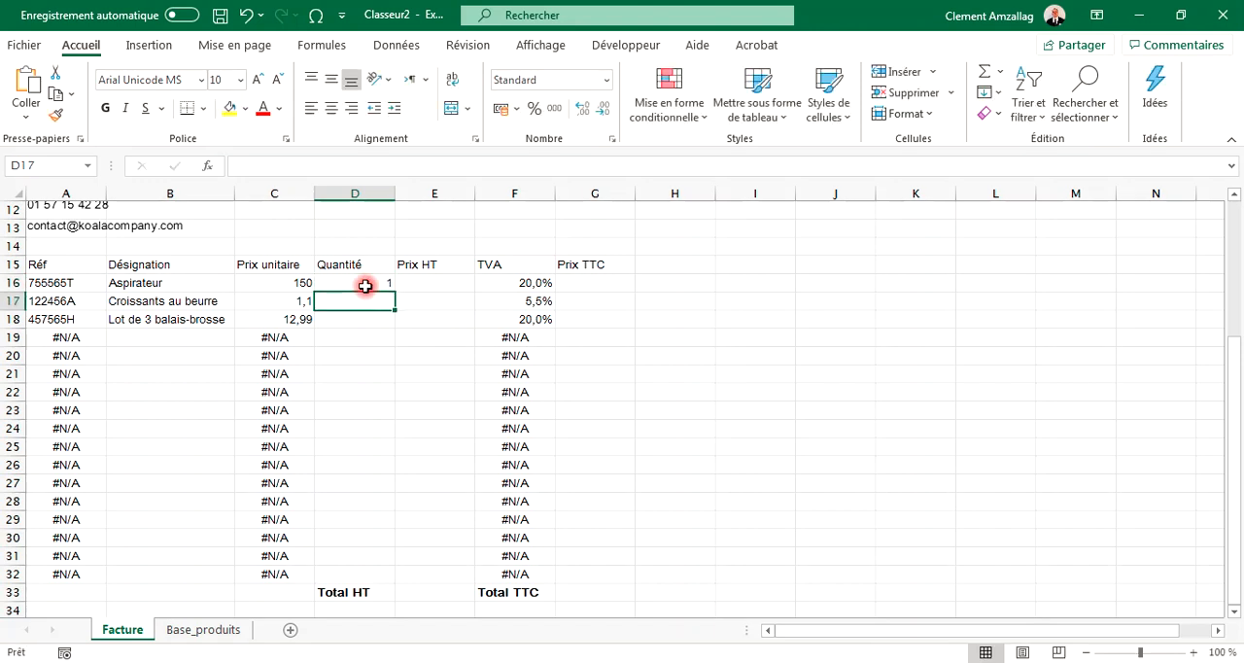
text(3)
key(Return)
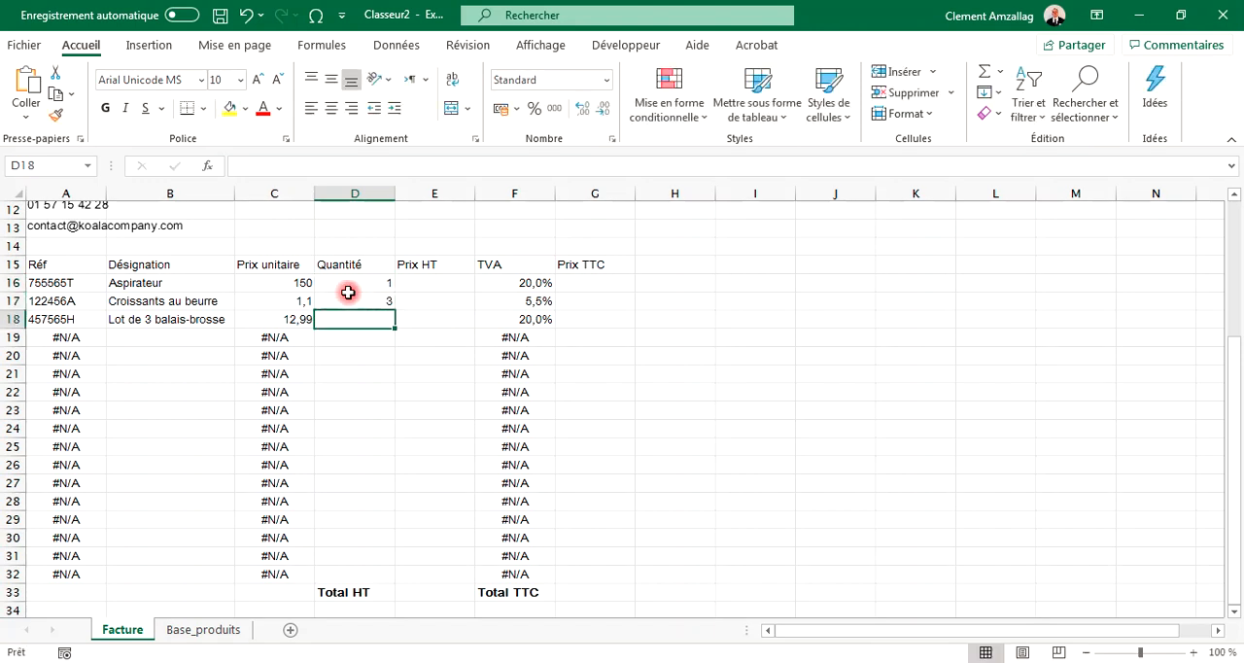
Step: Clear the third row's designation by choosing the blank entry from its drop-down list
click(194, 328)
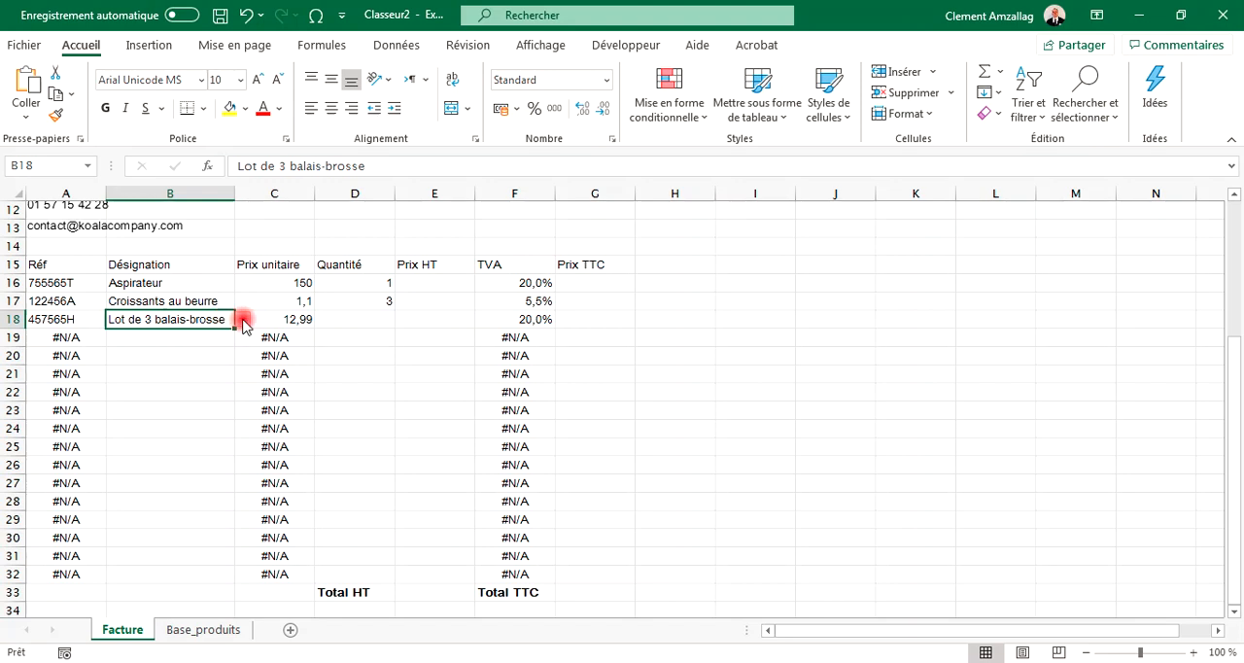
click(242, 318)
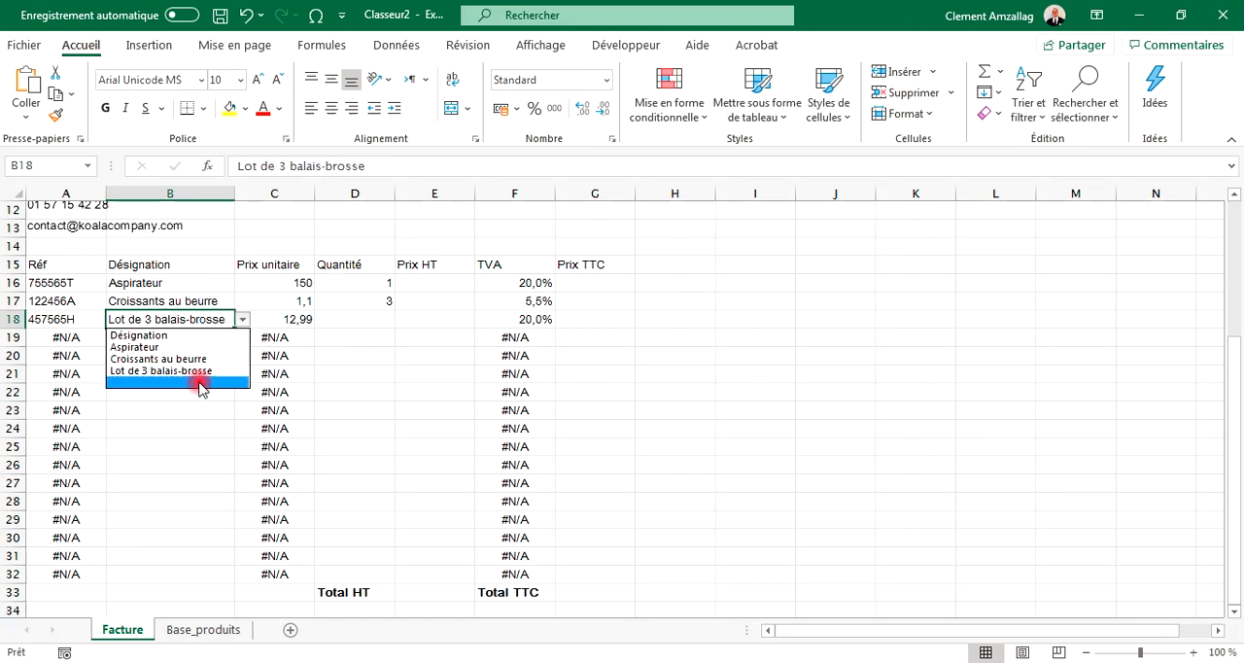
click(199, 383)
click(231, 356)
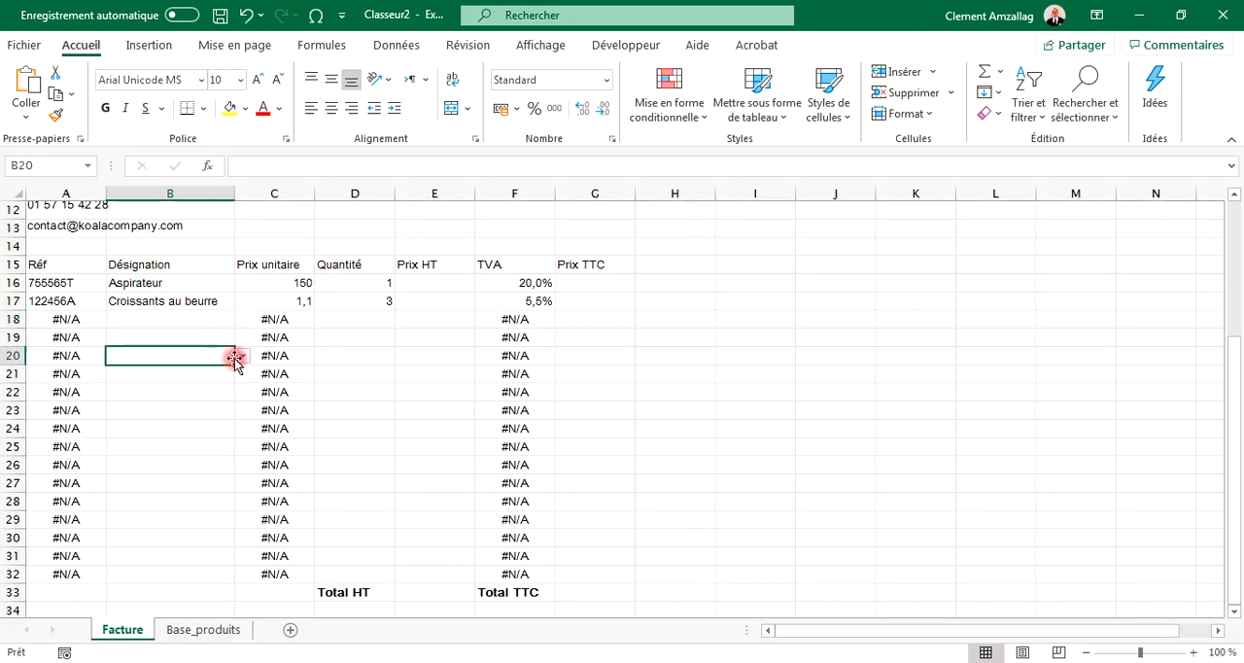
Step: Review the quantity, price HT, TVA and TTC cells of the first invoice rows
click(370, 322)
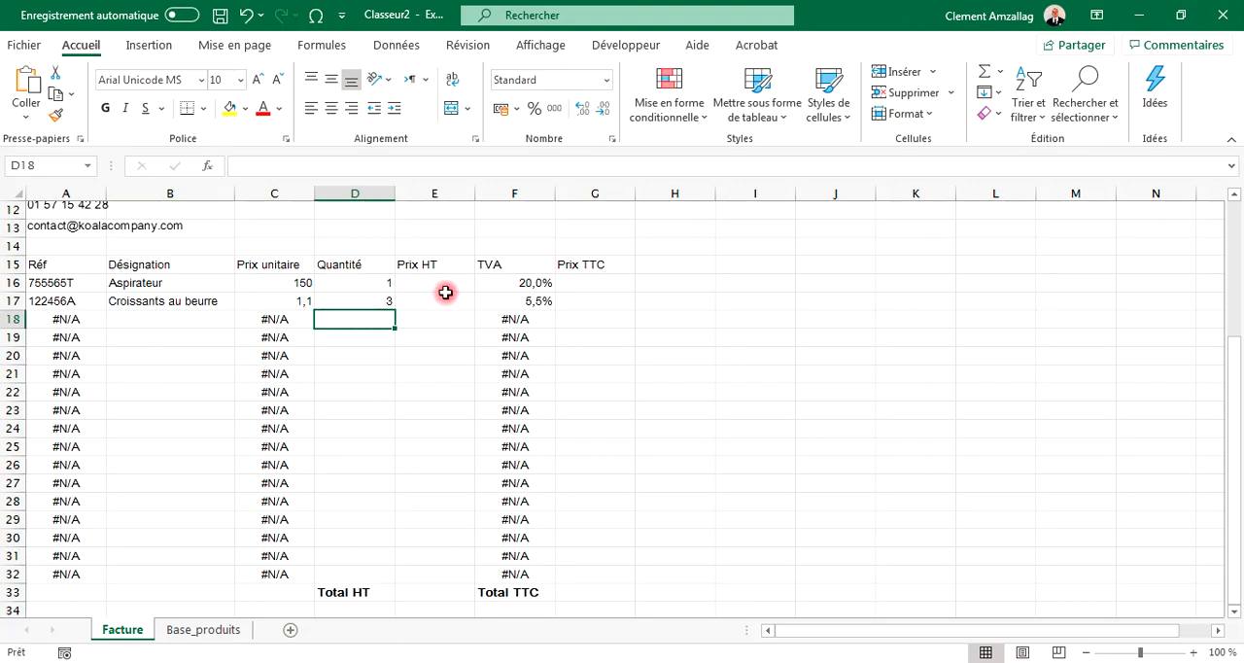
click(378, 282)
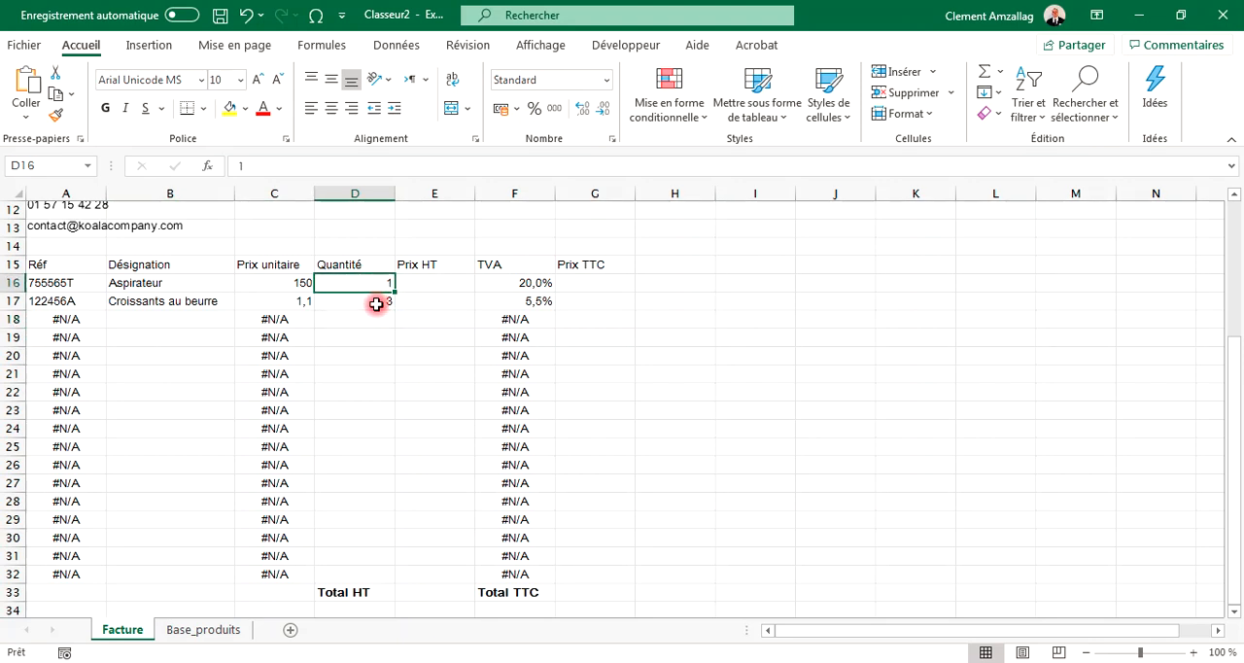
click(376, 304)
click(440, 280)
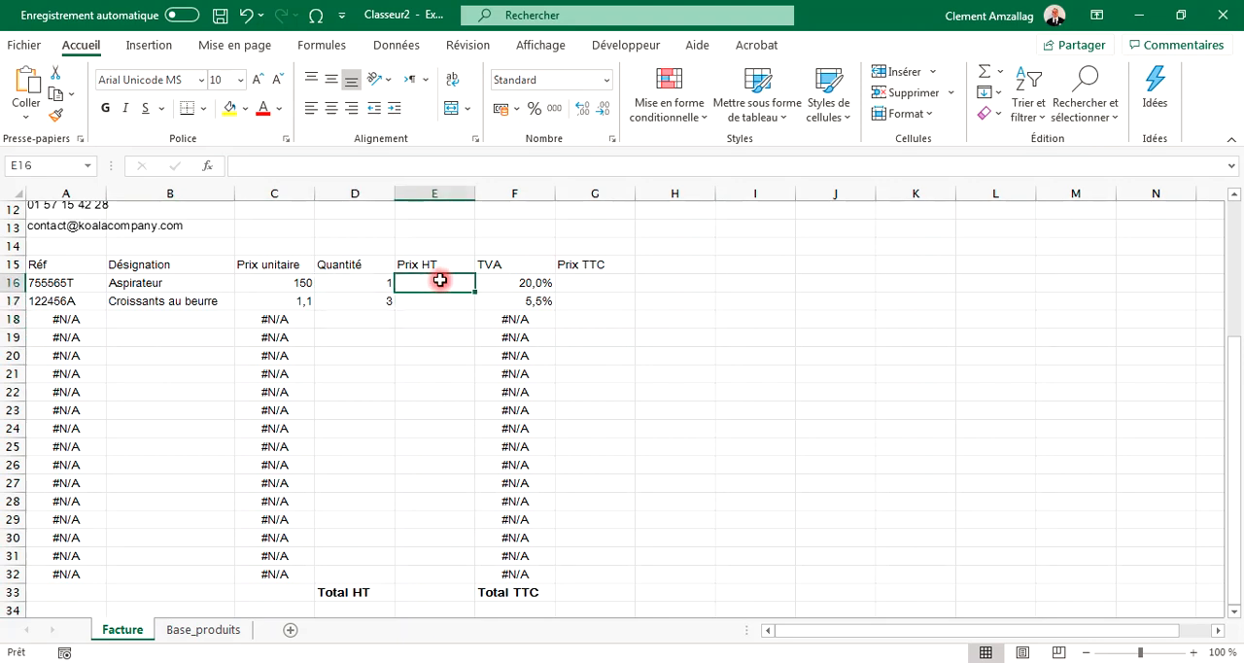
click(590, 285)
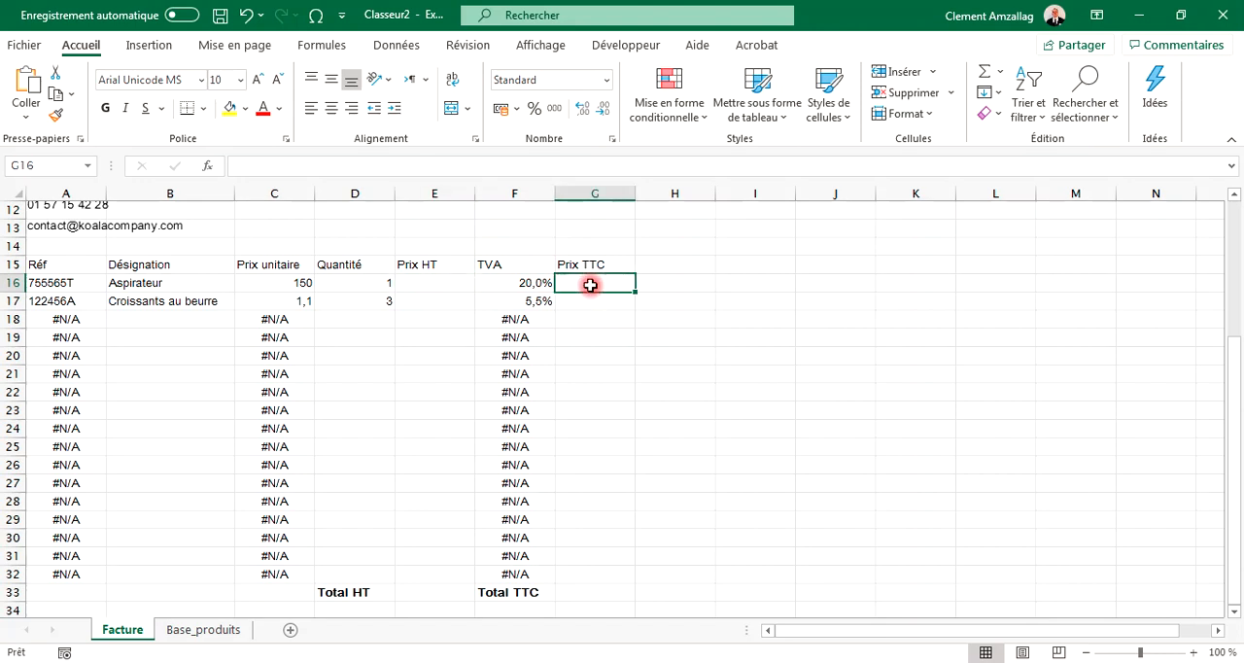
click(430, 283)
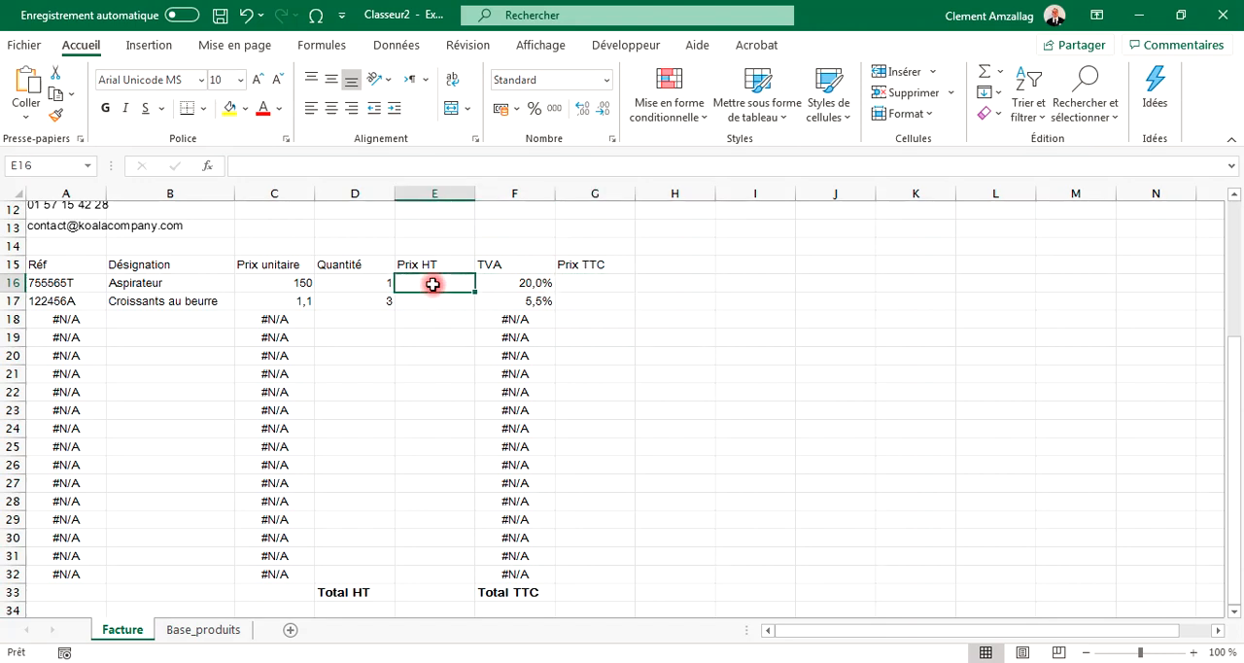
click(296, 283)
click(340, 282)
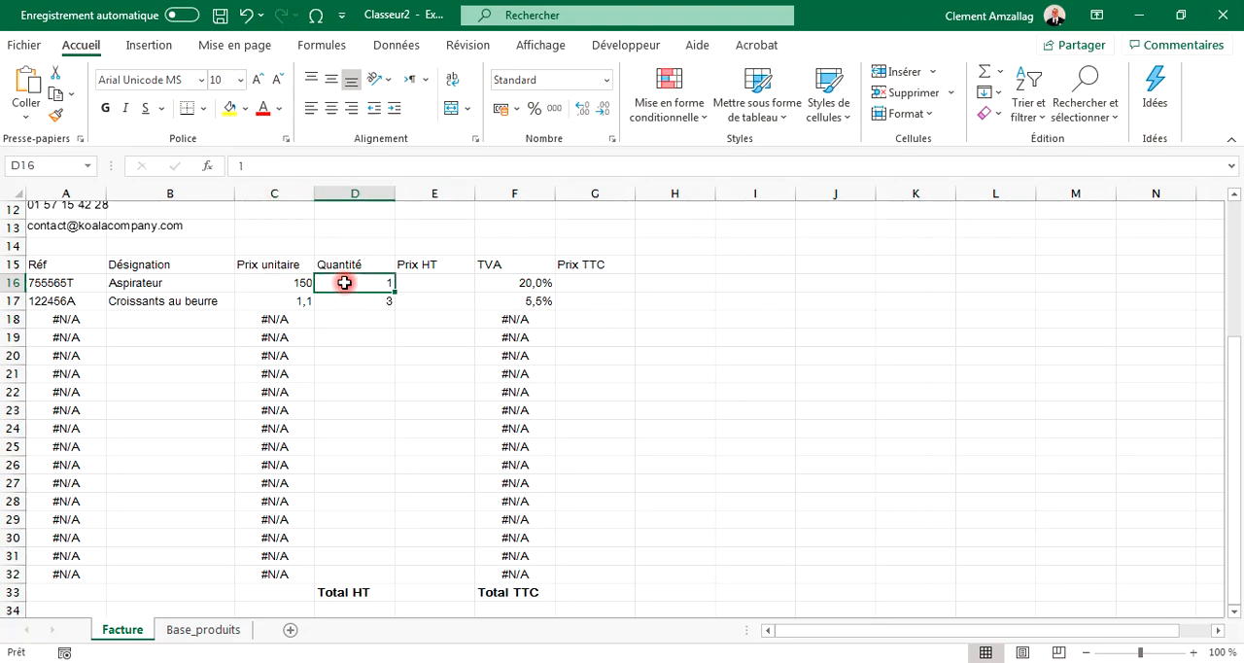
Step: Enter the formula =C16*D16 in the first Prix HT cell
click(430, 283)
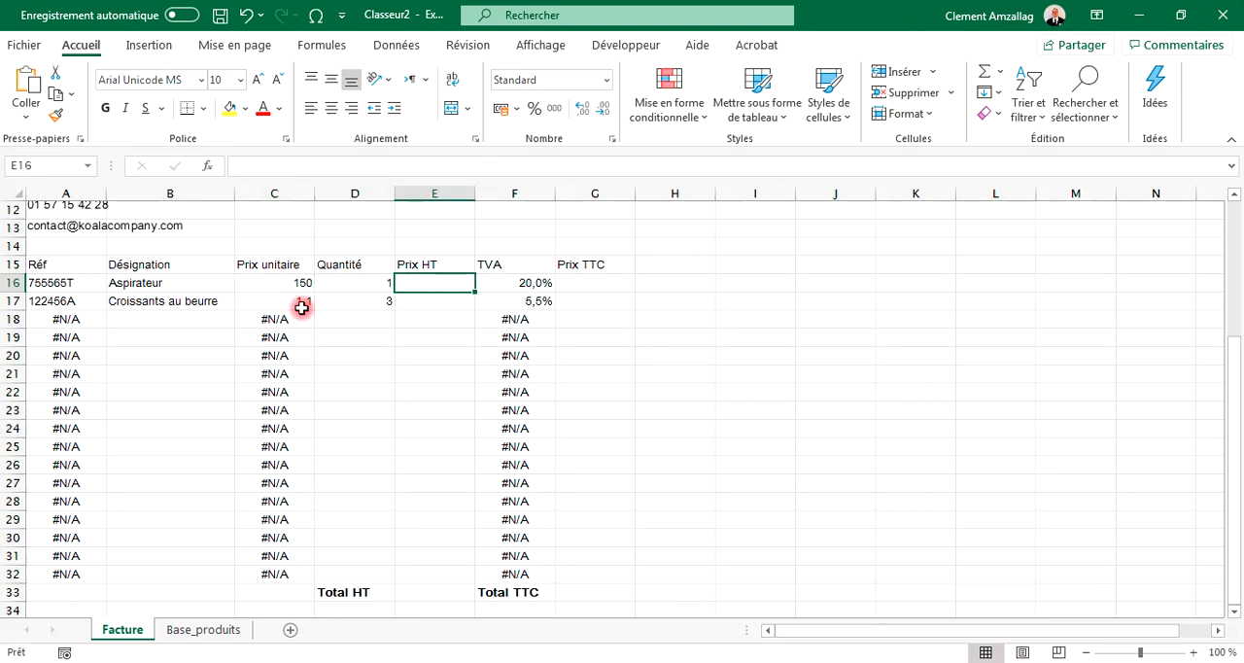
text(=)
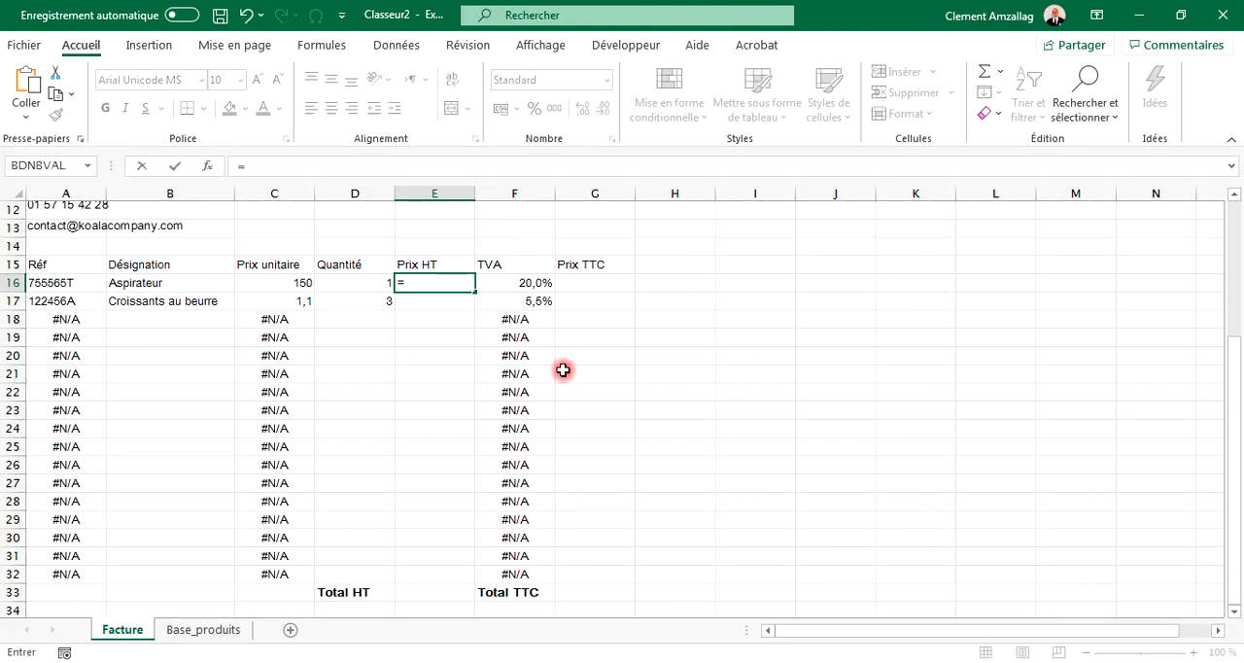
click(284, 282)
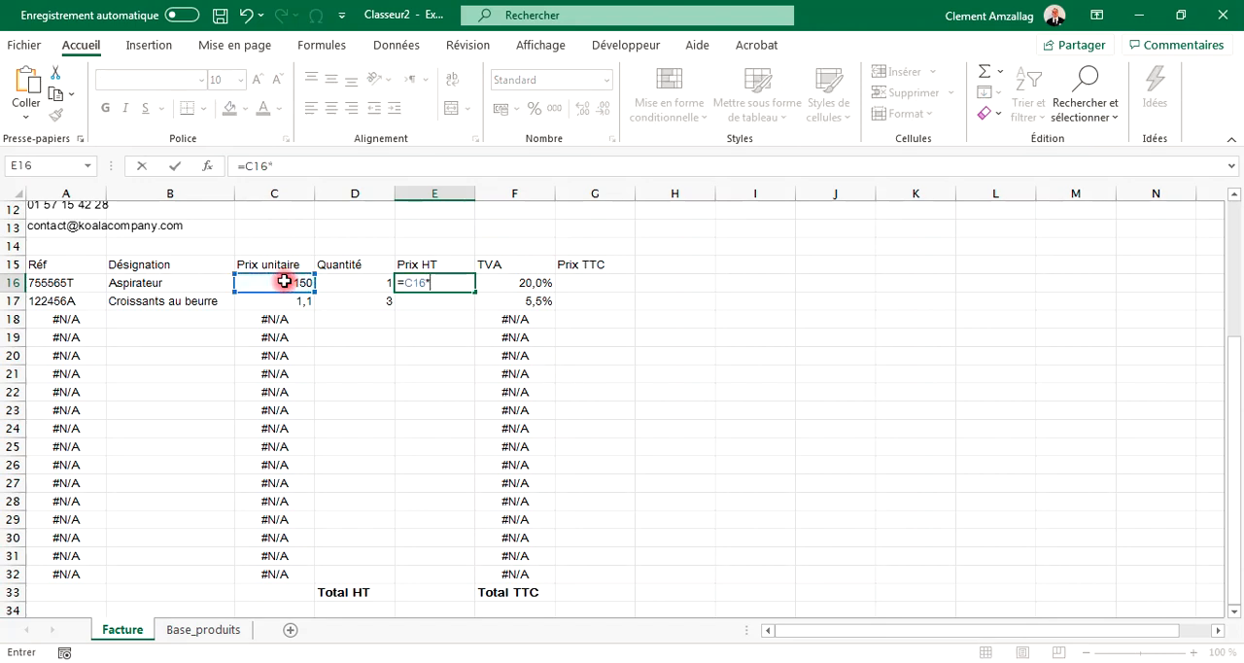
text(*)
click(359, 285)
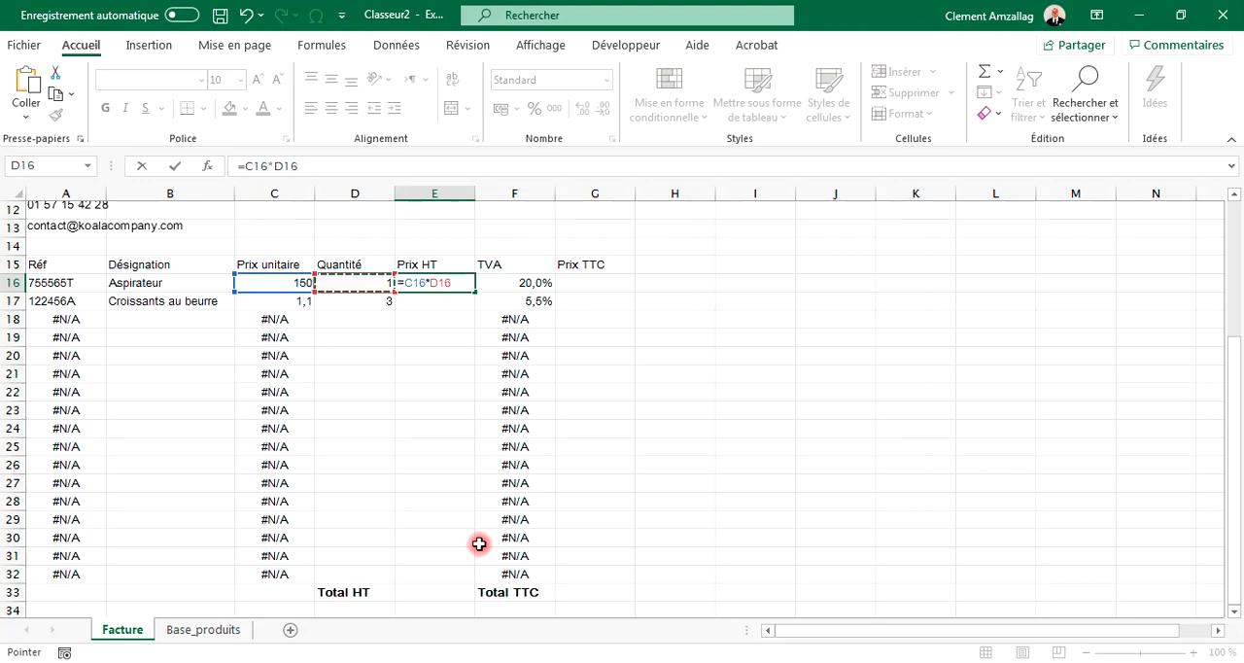
key(Return)
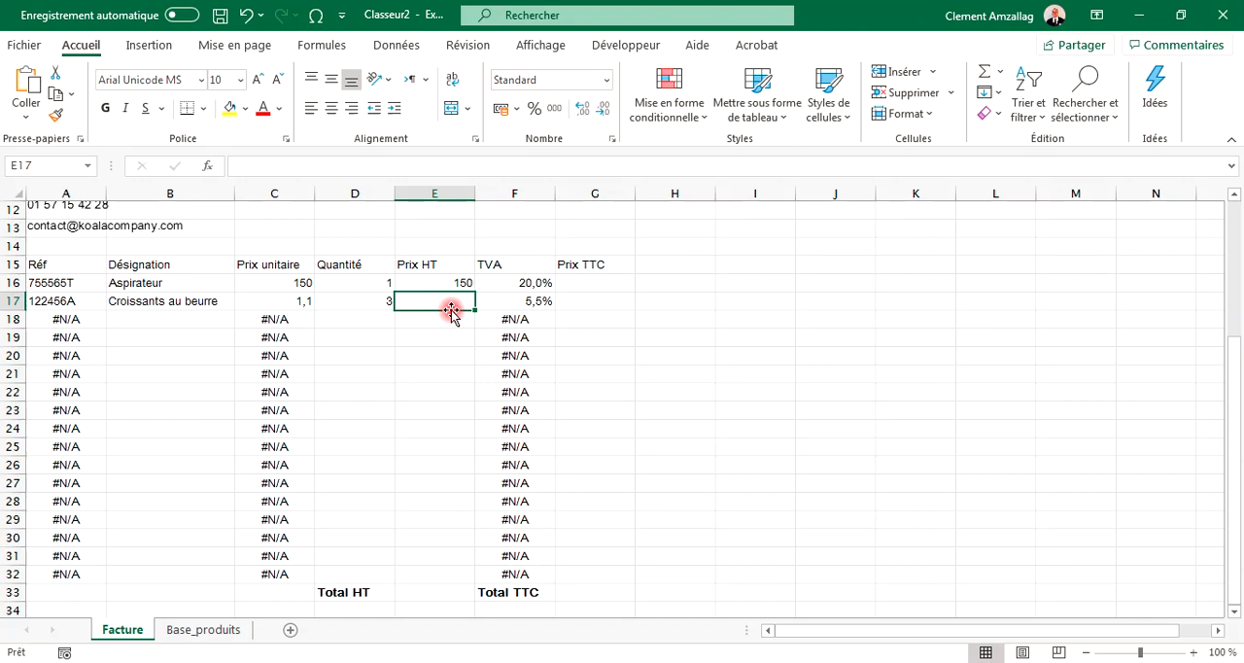
Step: Fill the Prix HT formula down to row 32 and inspect the copied formulas in row 17
click(452, 287)
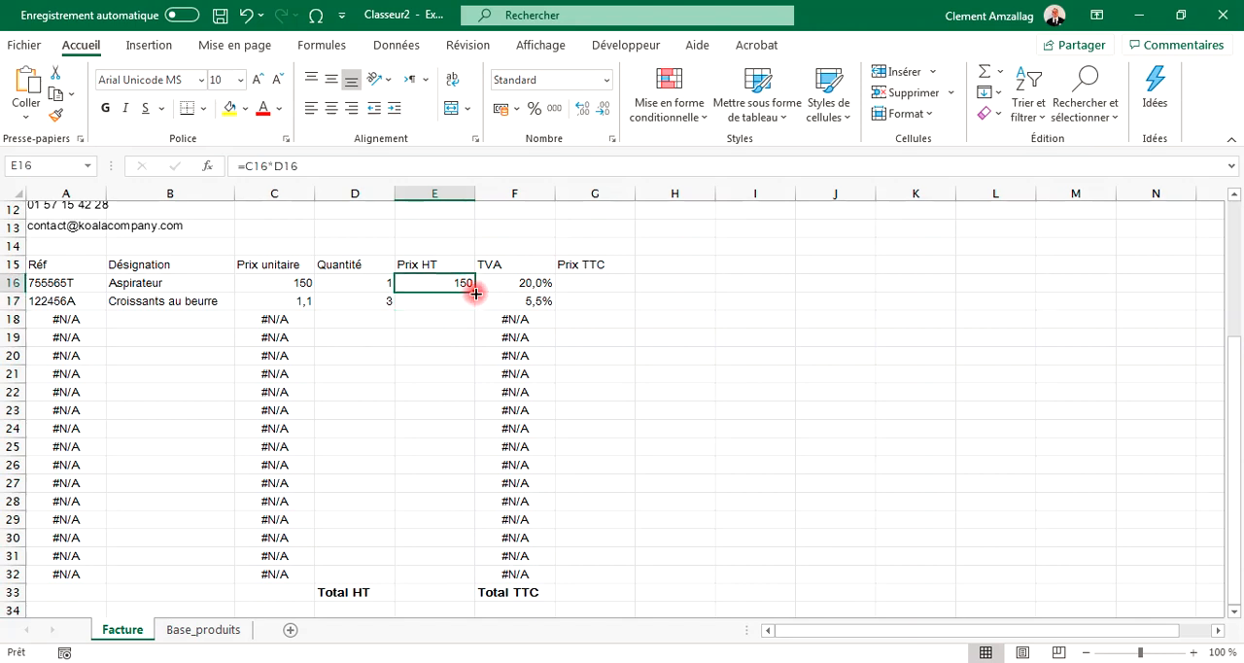
drag(475, 292, 471, 580)
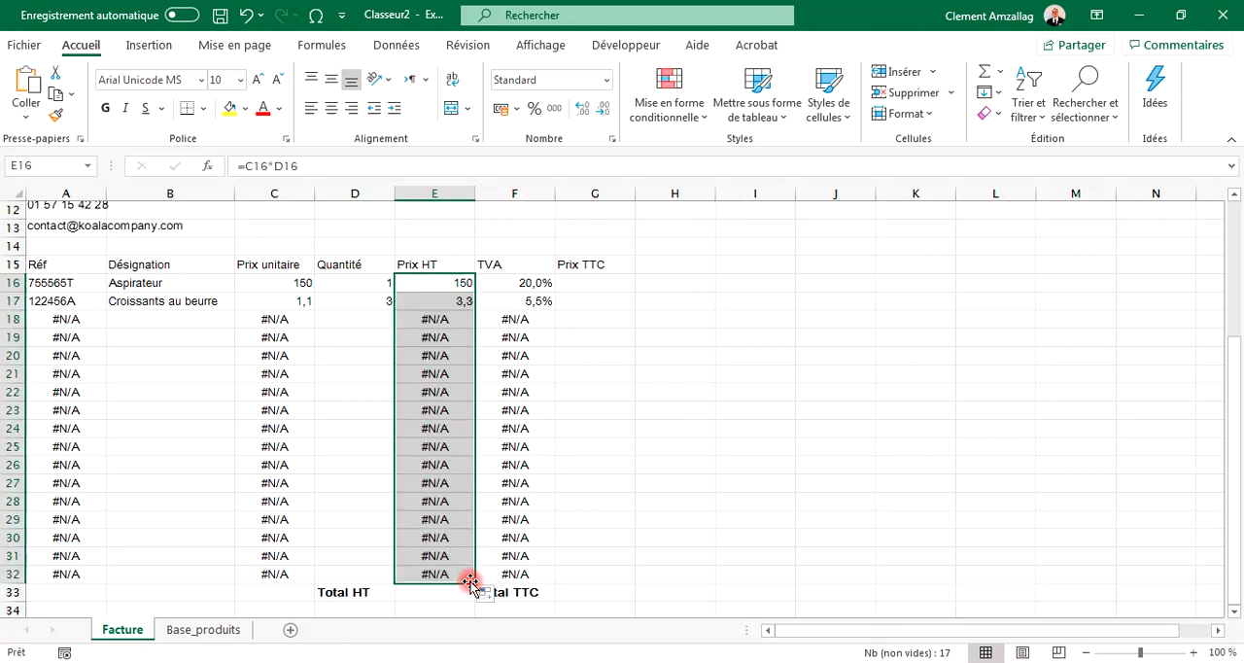
click(456, 301)
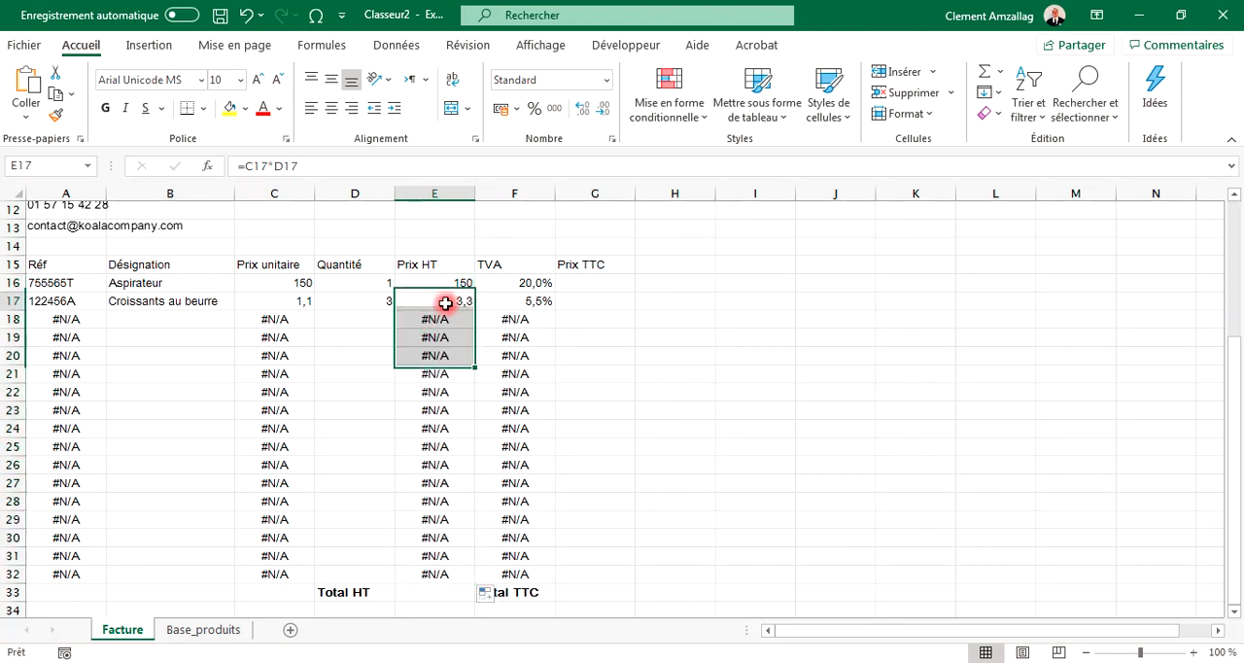
click(301, 301)
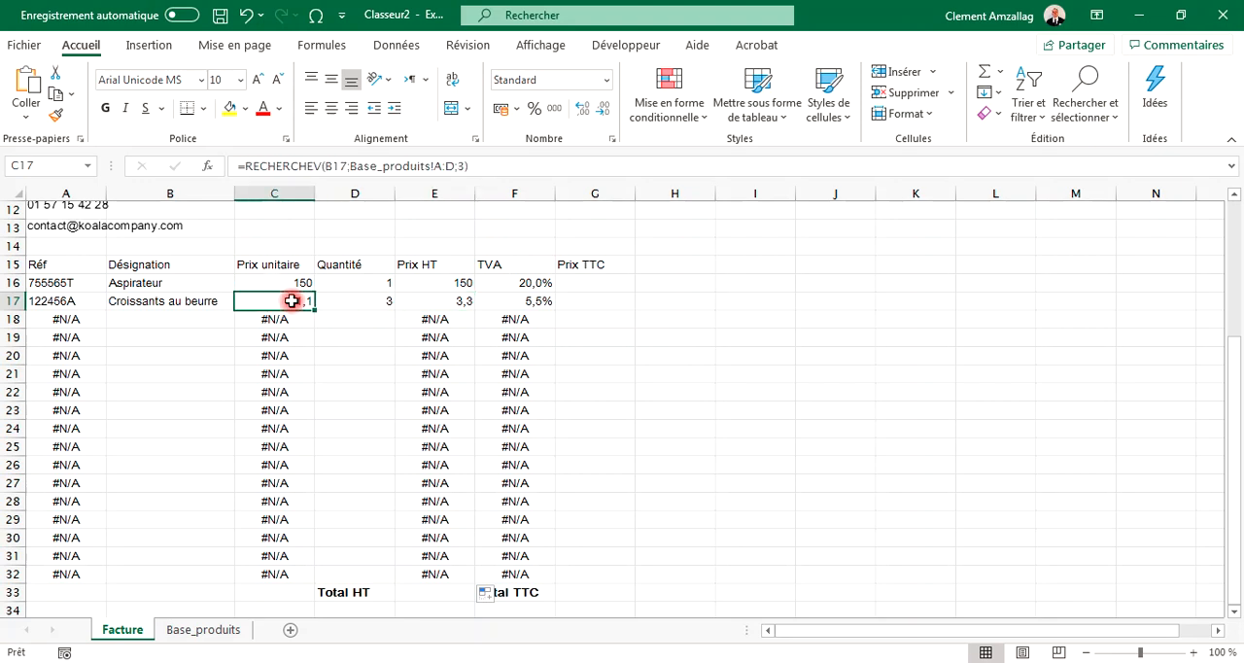
click(361, 305)
click(433, 305)
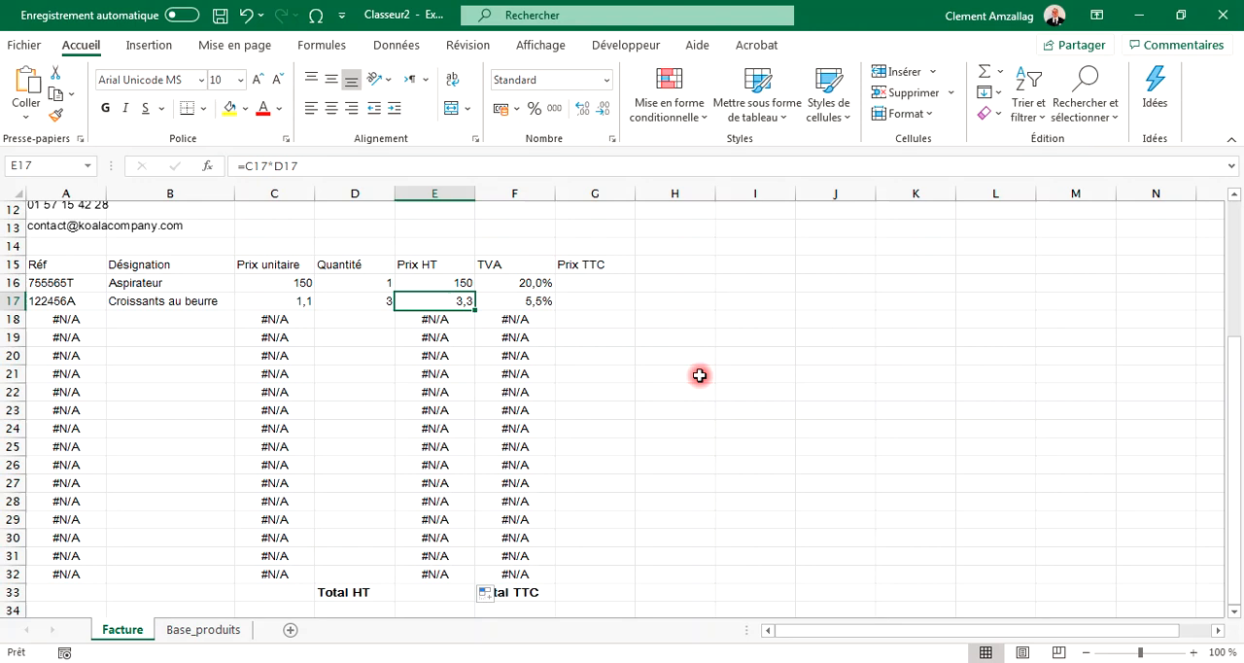
Step: Enter the formula =E16*(1+F16) in the first Prix TTC cell
click(583, 283)
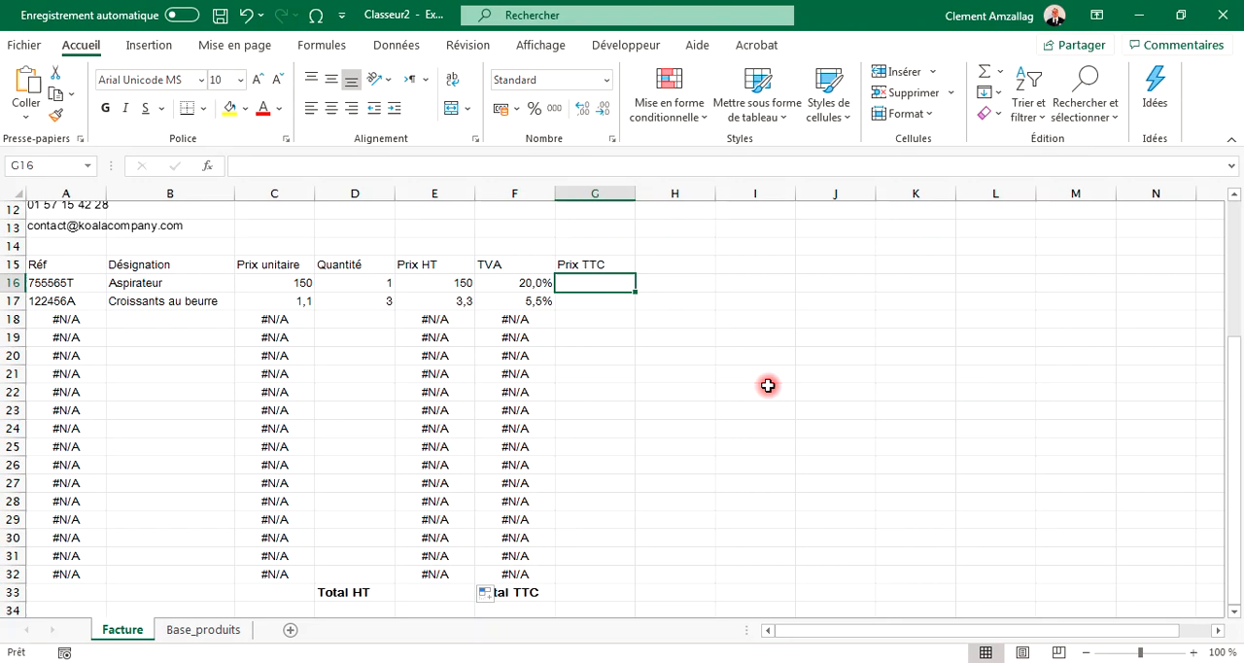
text(=)
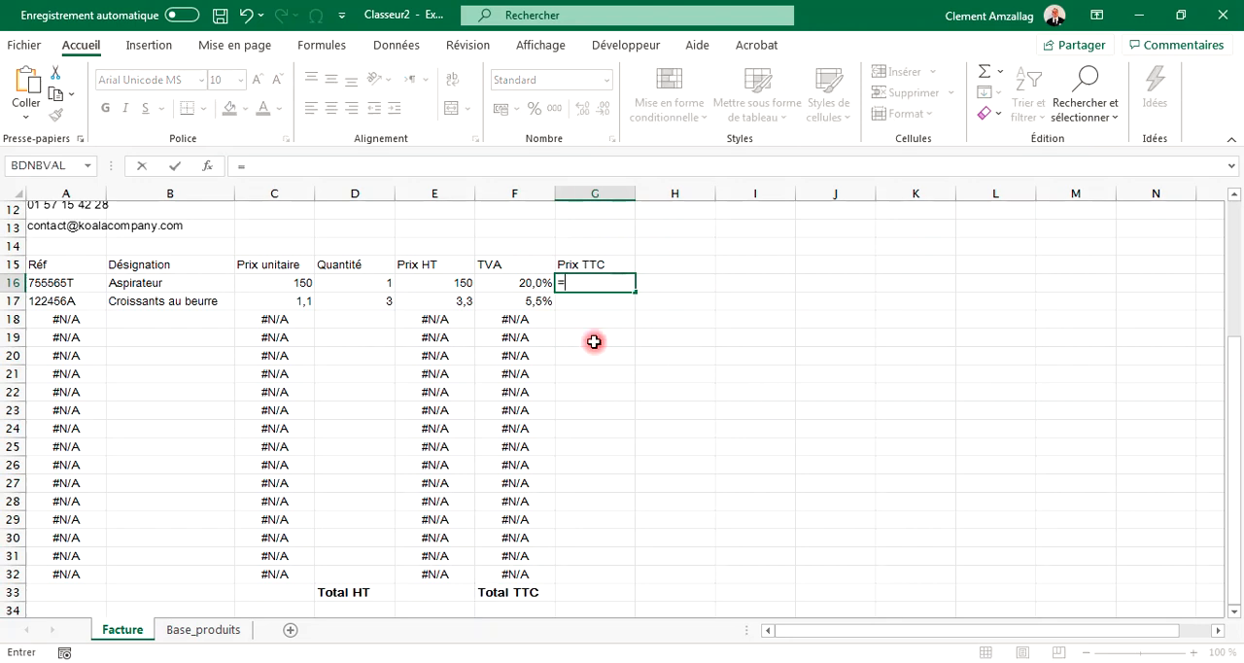
click(440, 283)
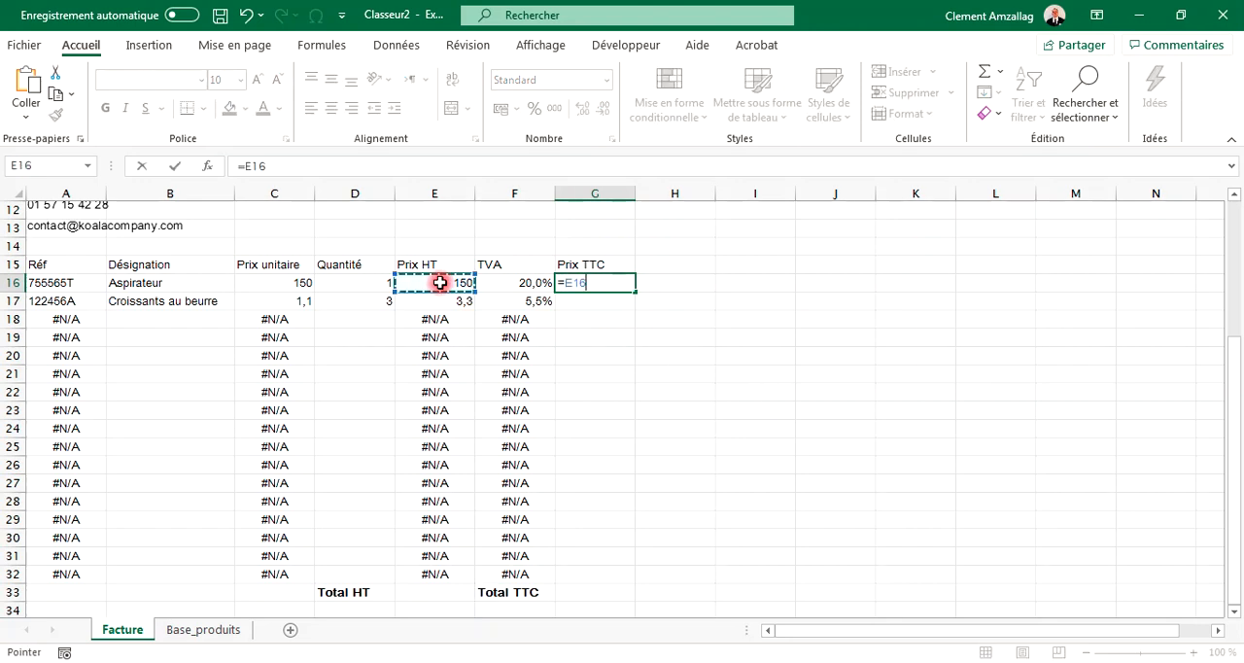
text(*)
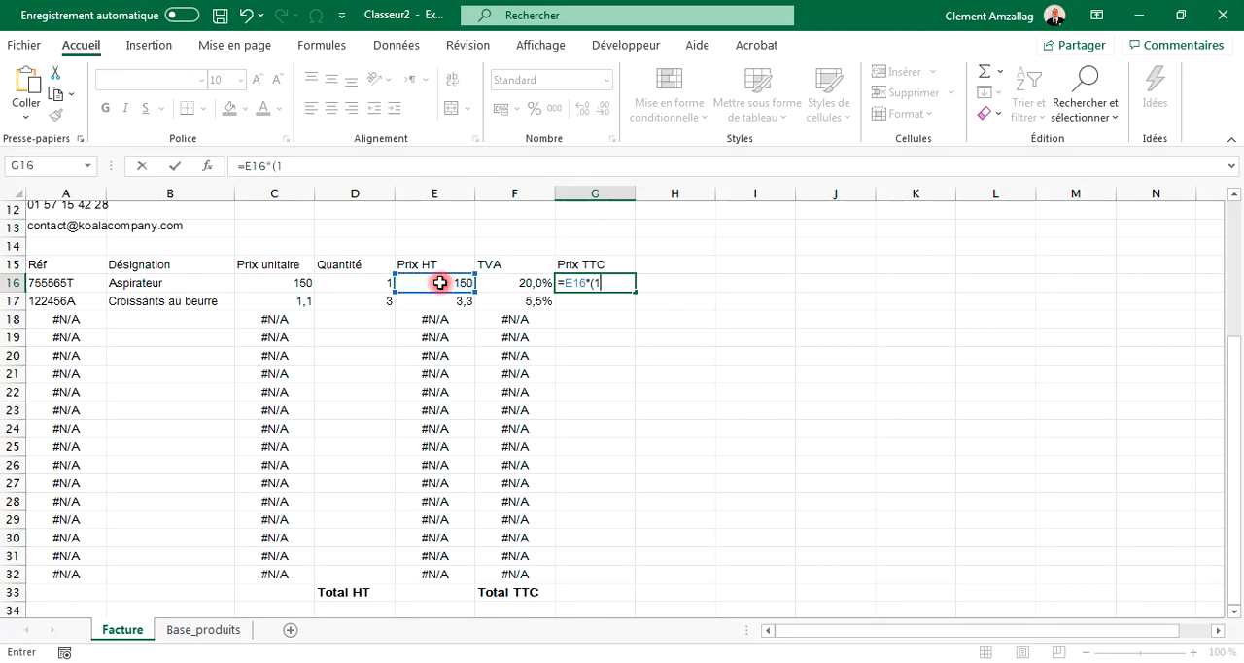
click(513, 283)
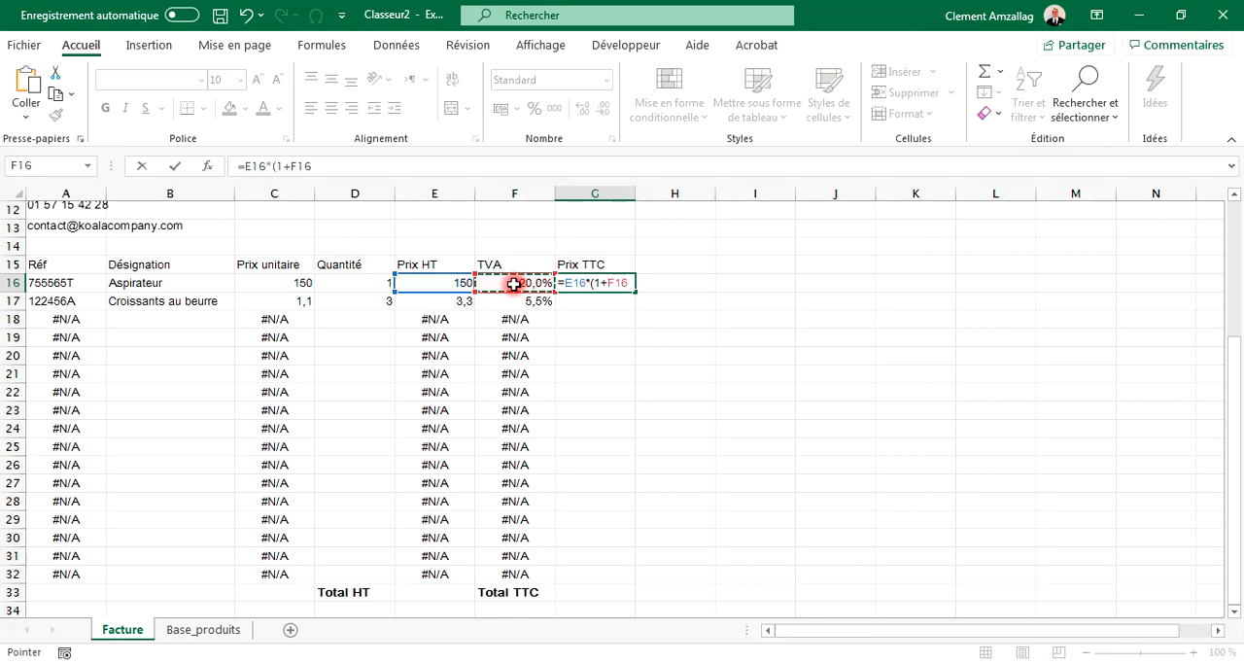
text())
key(Return)
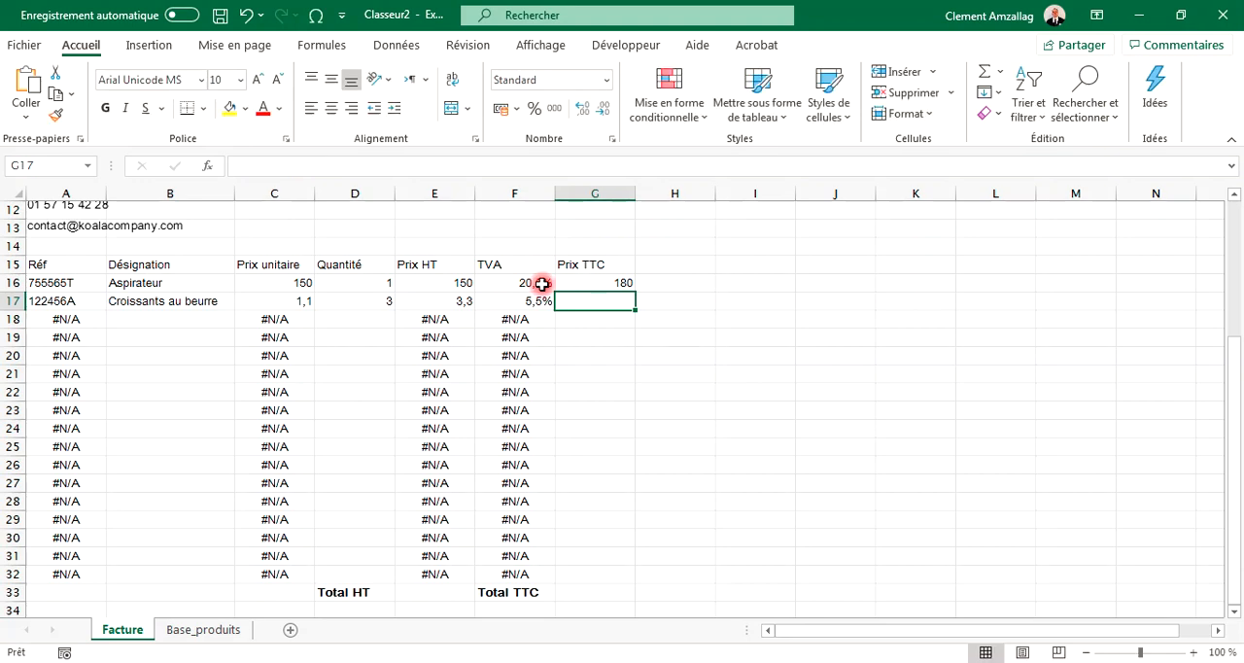
Step: Fill the Prix TTC formula down to row 32
click(599, 281)
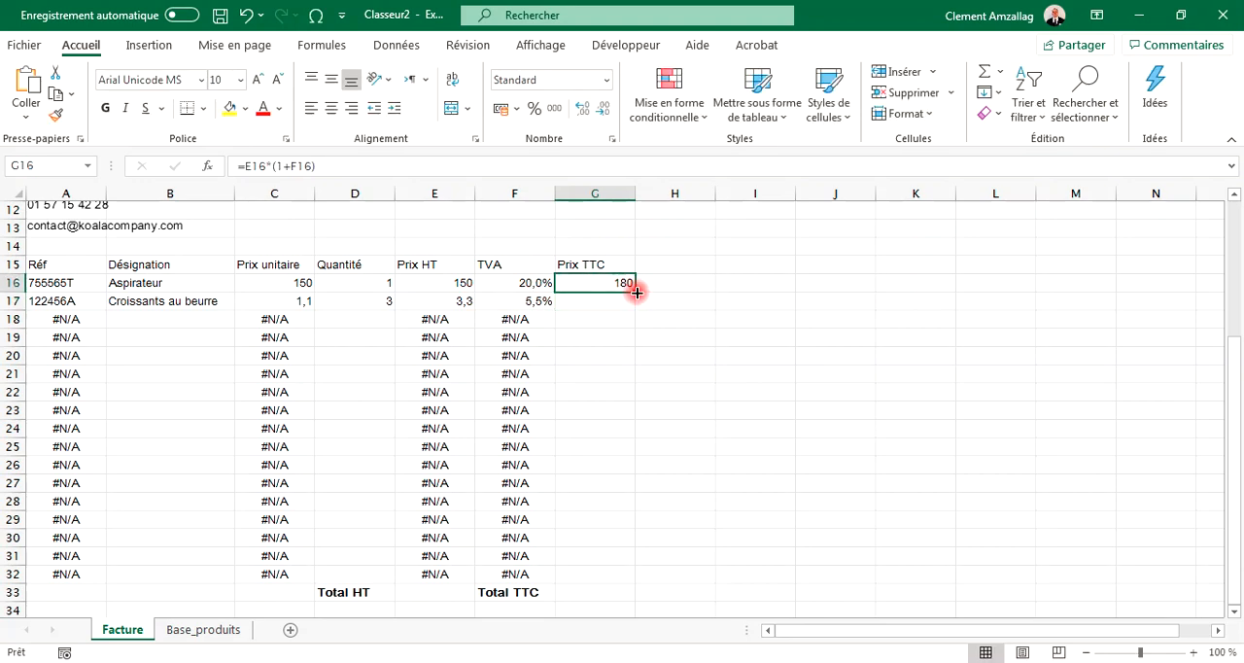
drag(636, 291, 636, 581)
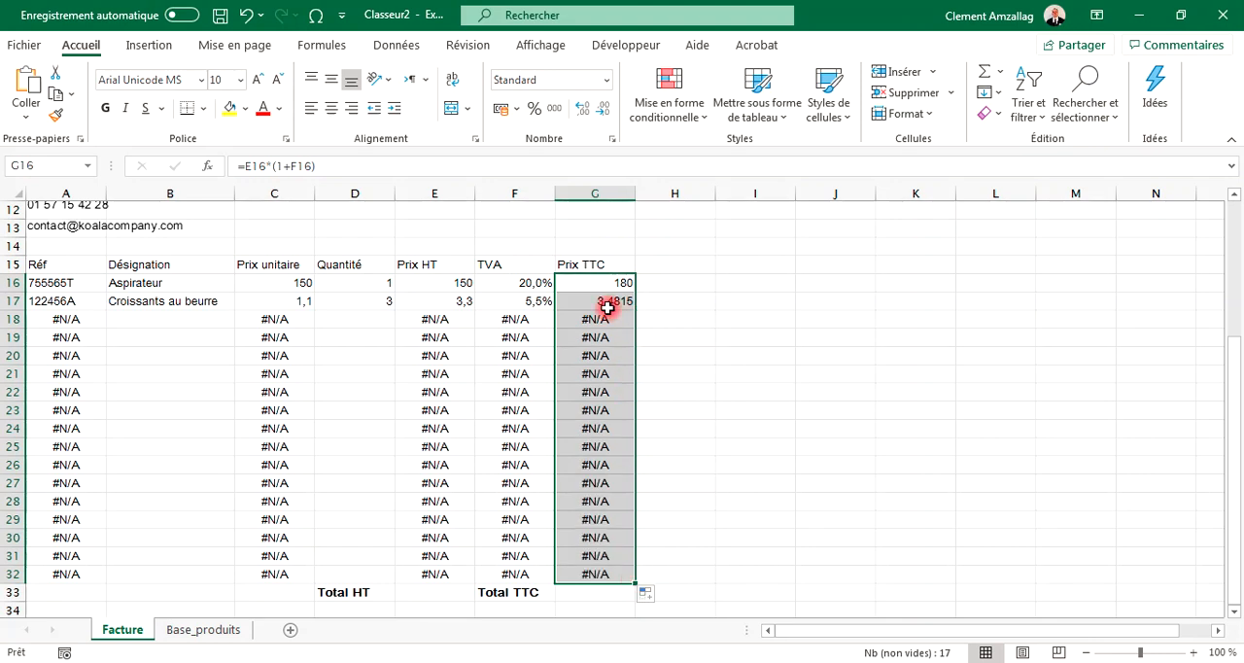
click(684, 308)
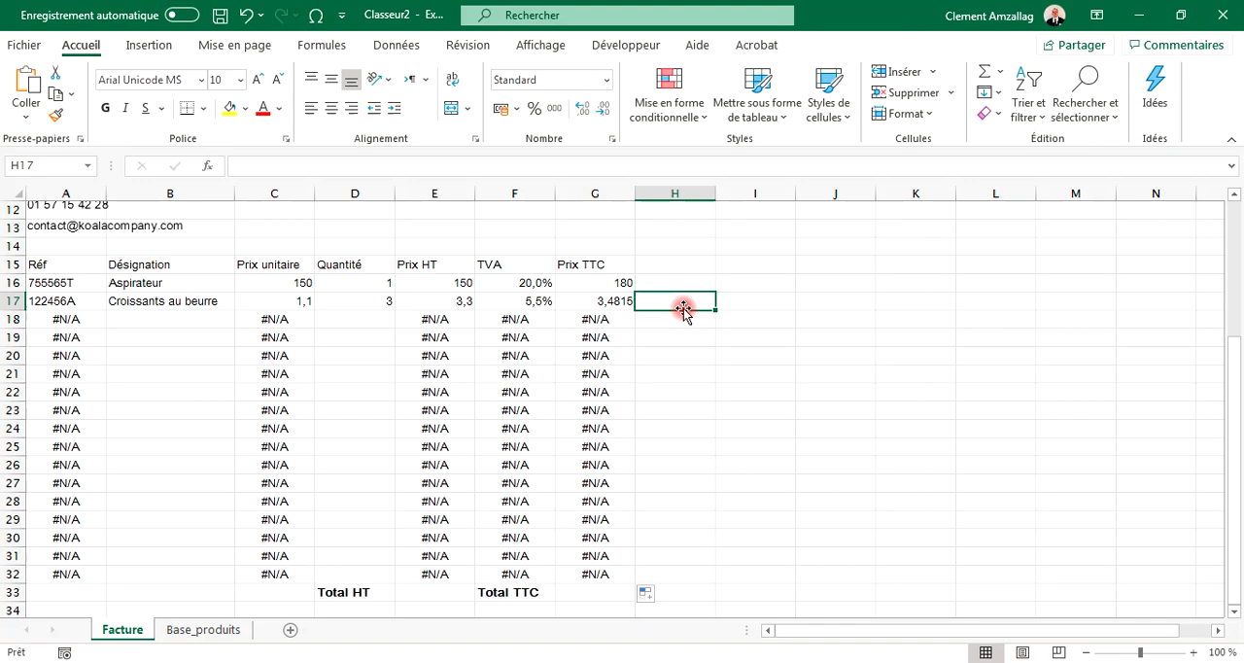
Step: Wrap the first Prix TTC formula in ARRONDI so it reads =ARRONDI(E16*(1+F16);2)
click(608, 304)
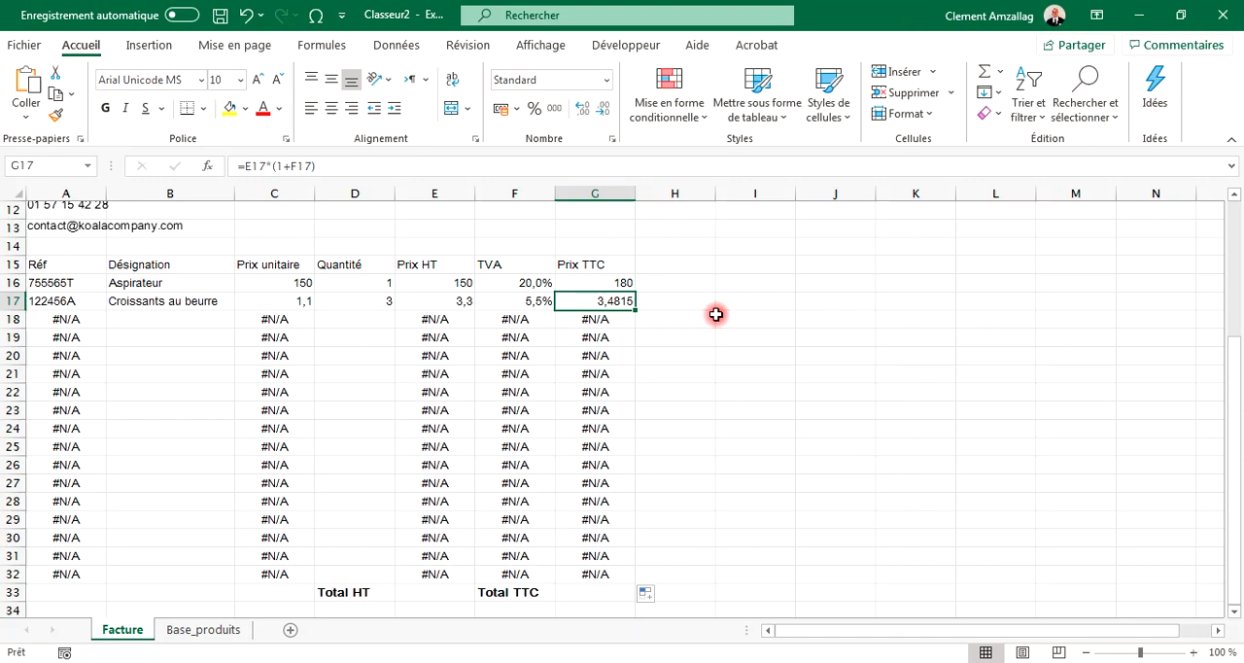
click(142, 322)
click(349, 323)
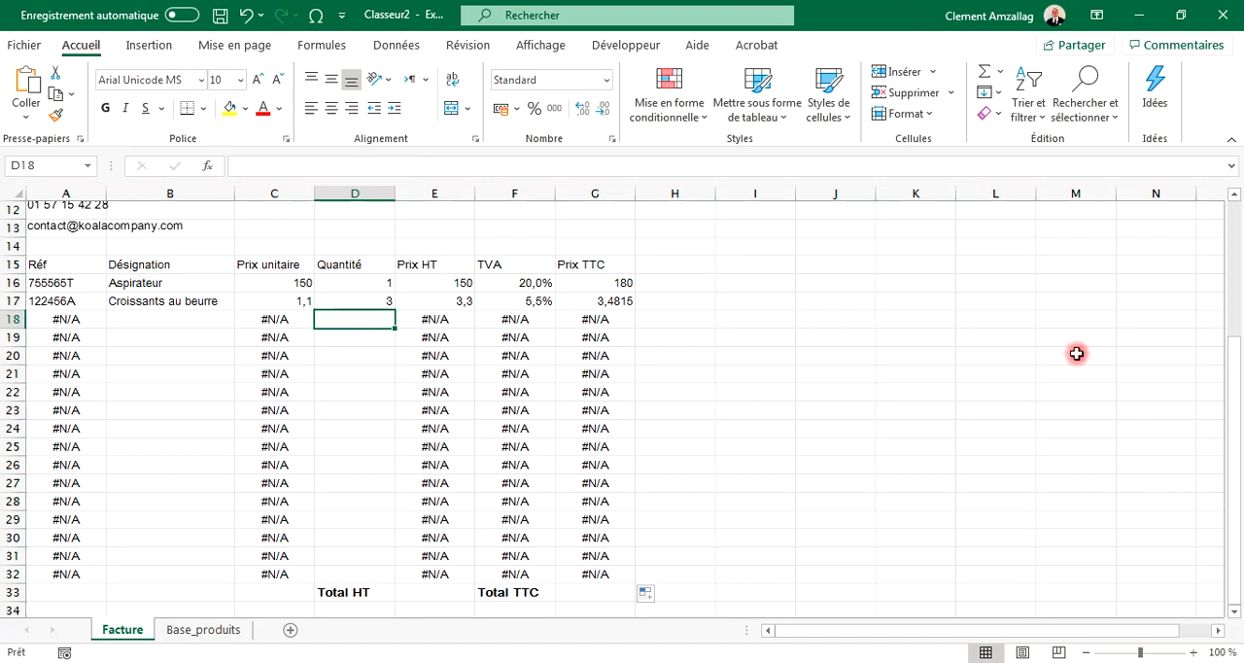
click(604, 302)
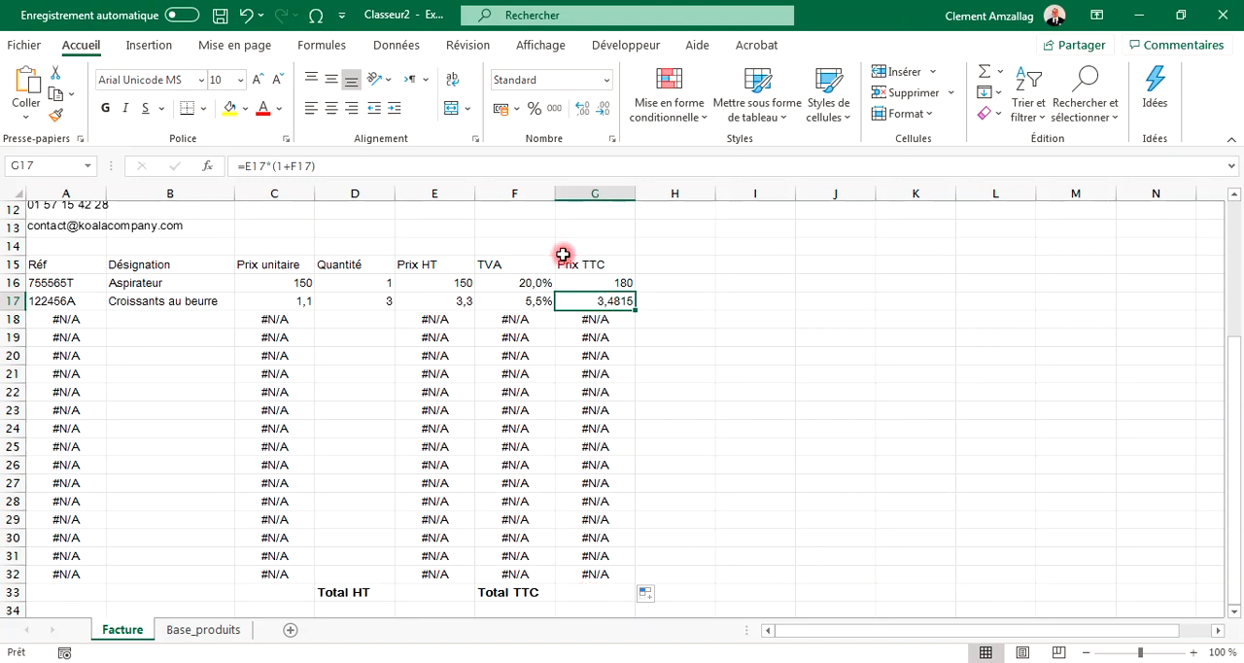
click(578, 284)
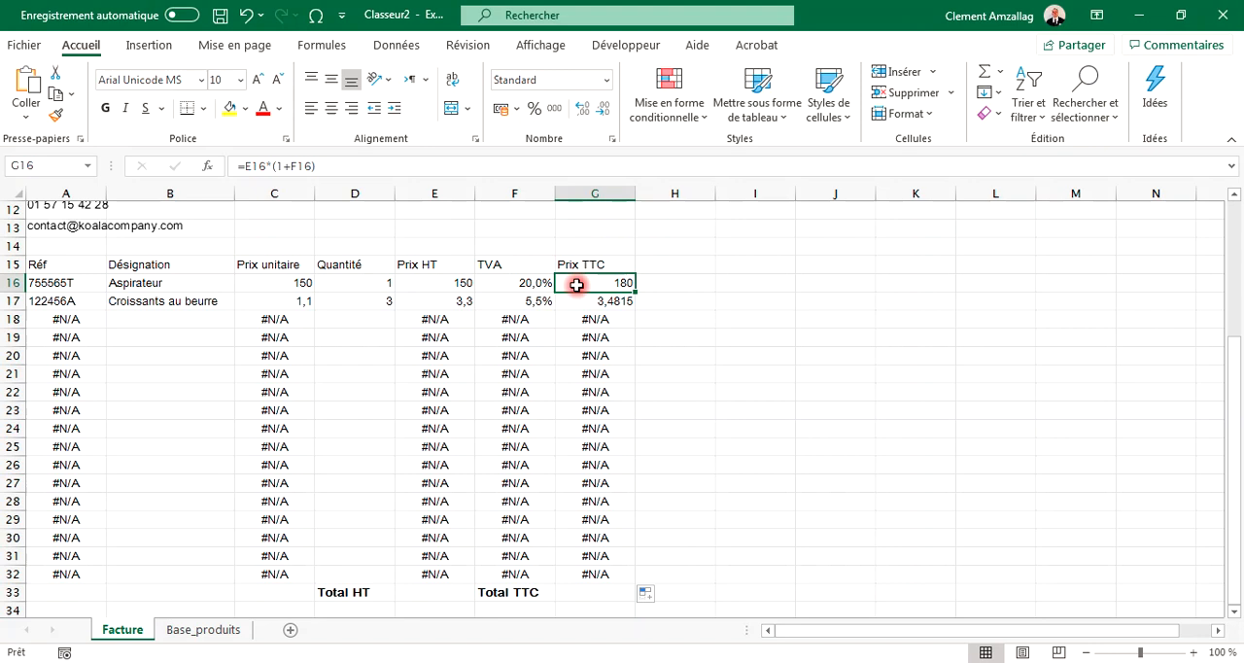
click(243, 167)
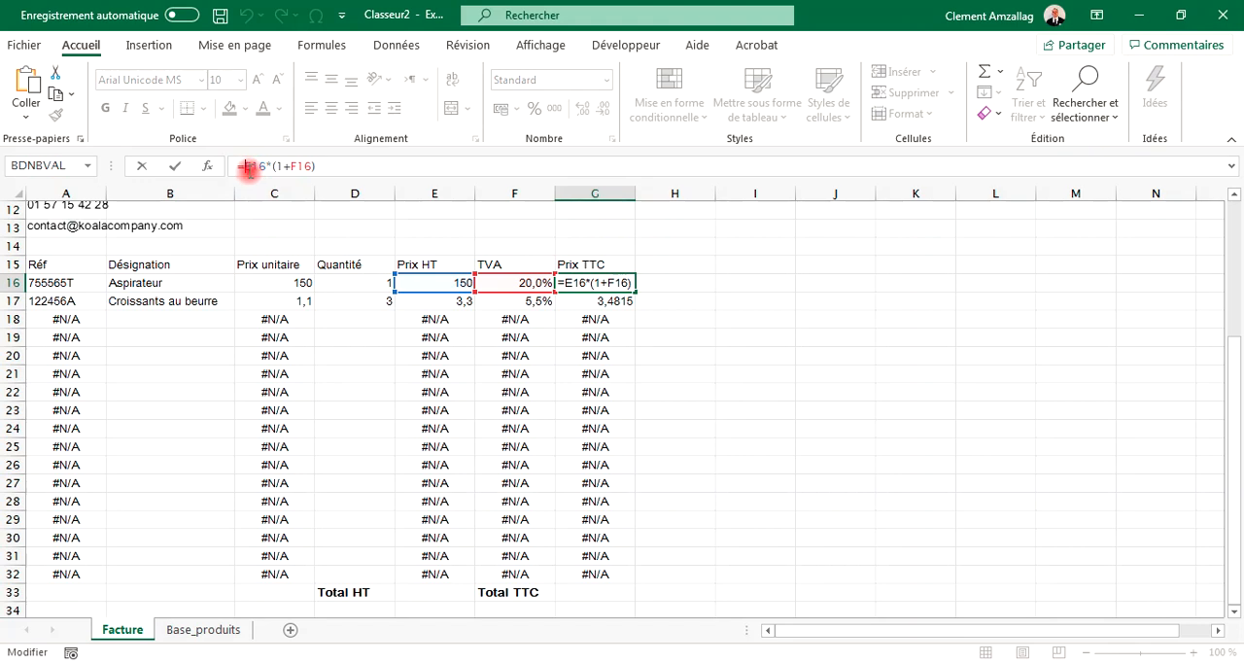
text(ARRONDI)
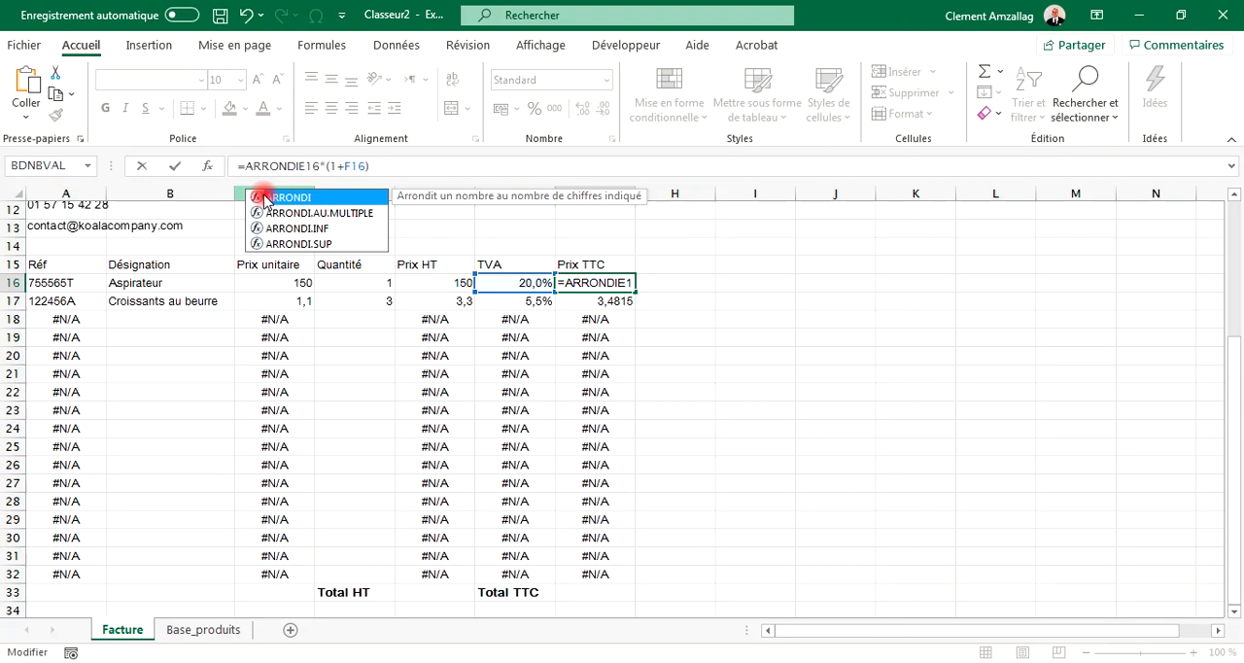
double_click(265, 199)
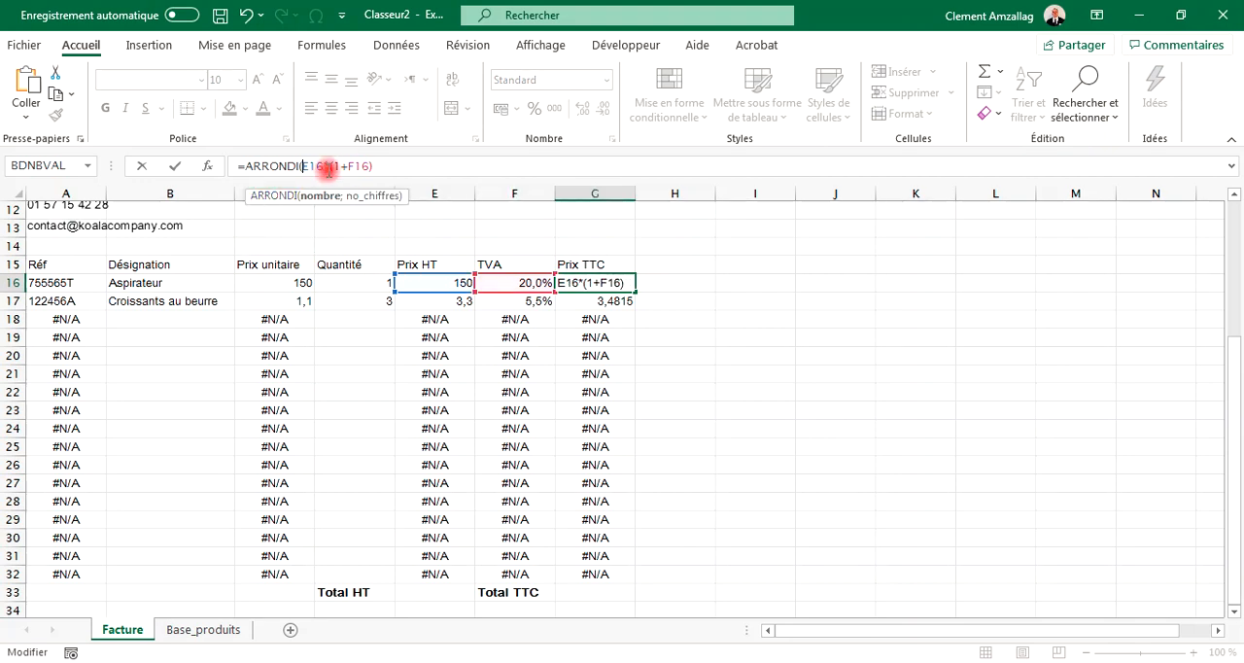
text(;)
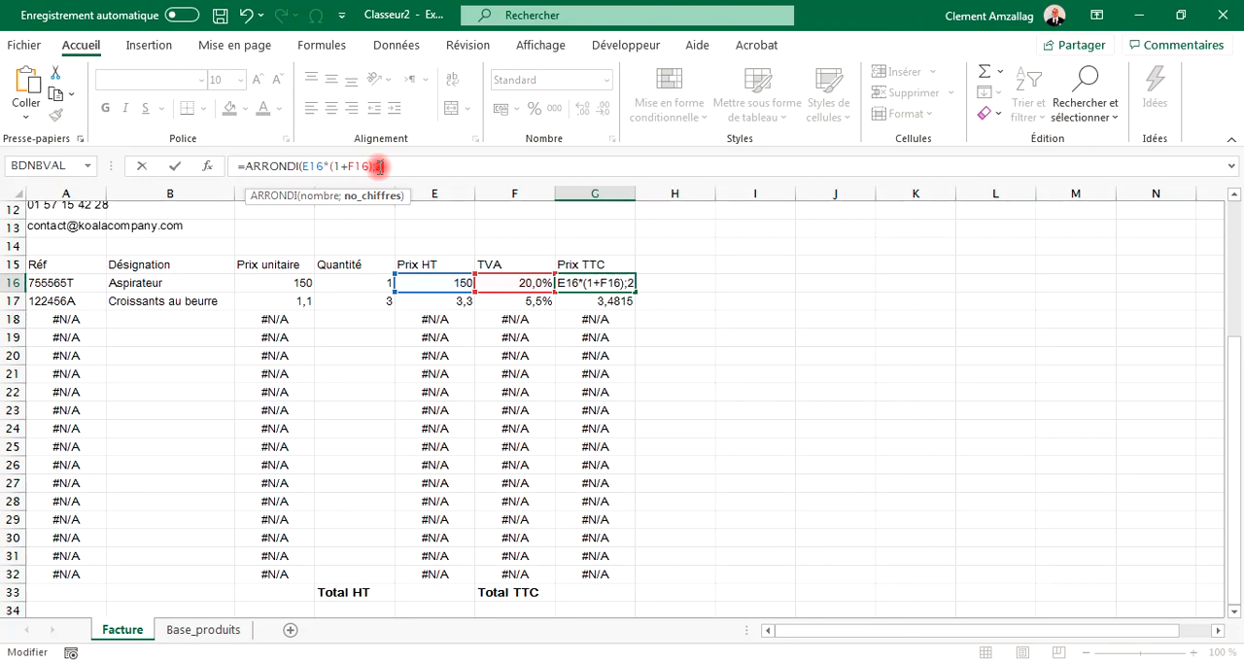
text(2))
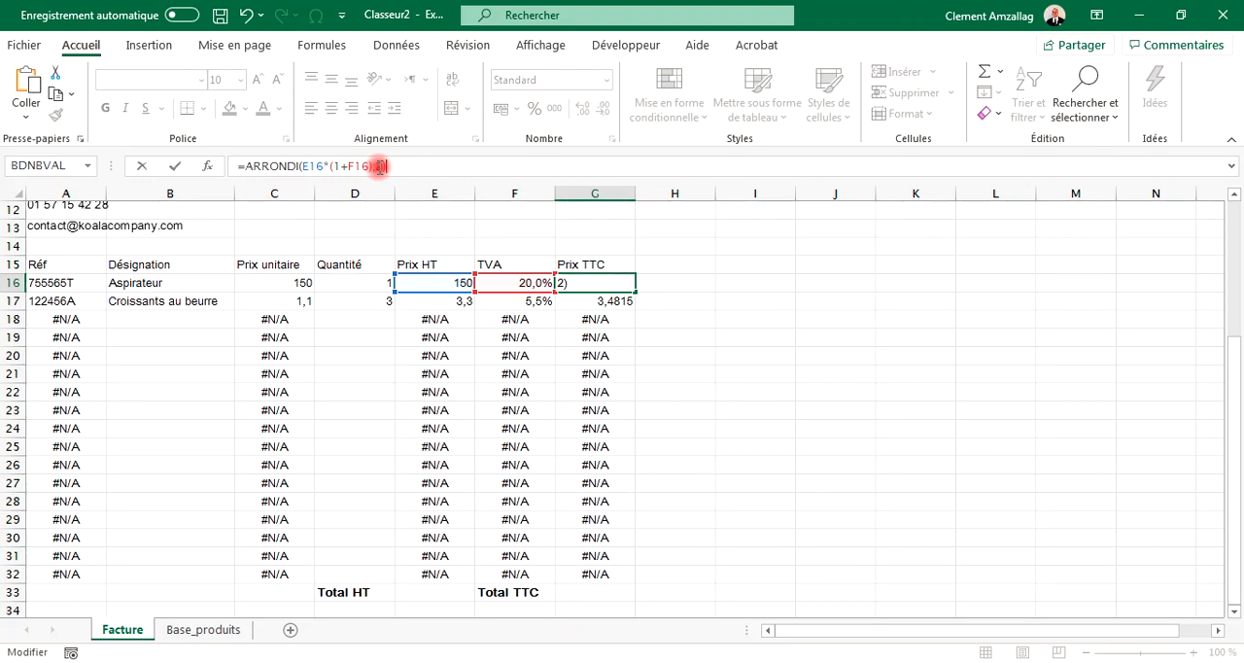
key(Return)
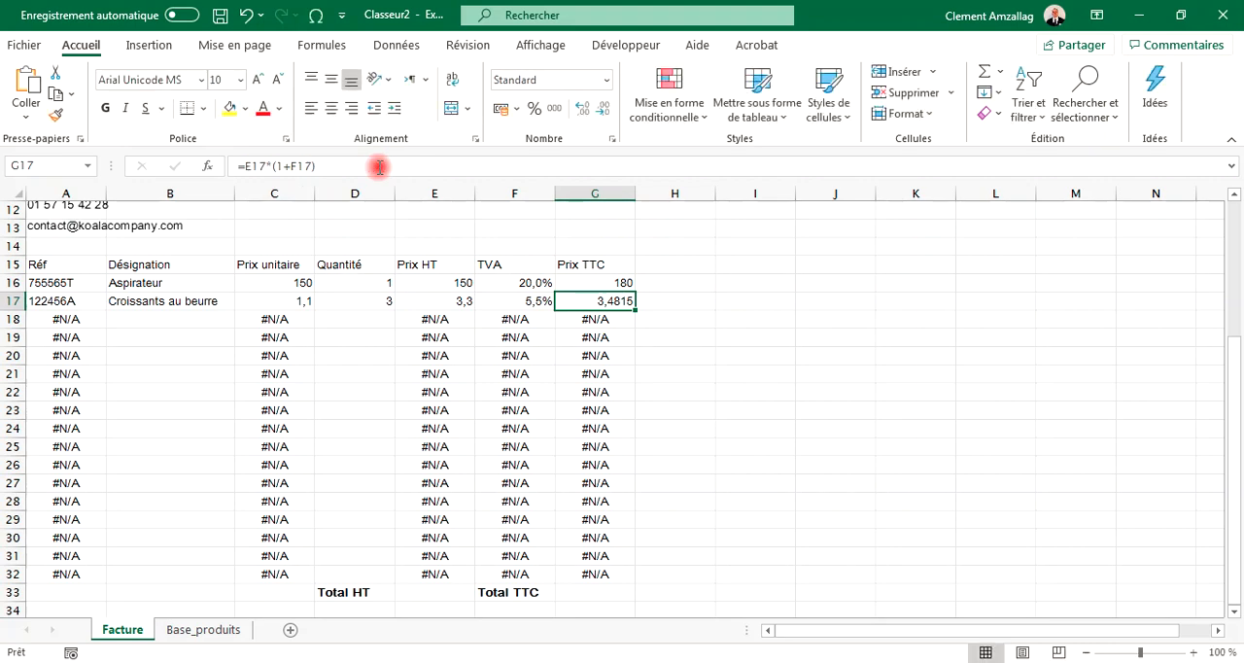
Step: Fill the rounded Prix TTC formula down to row 32
click(608, 279)
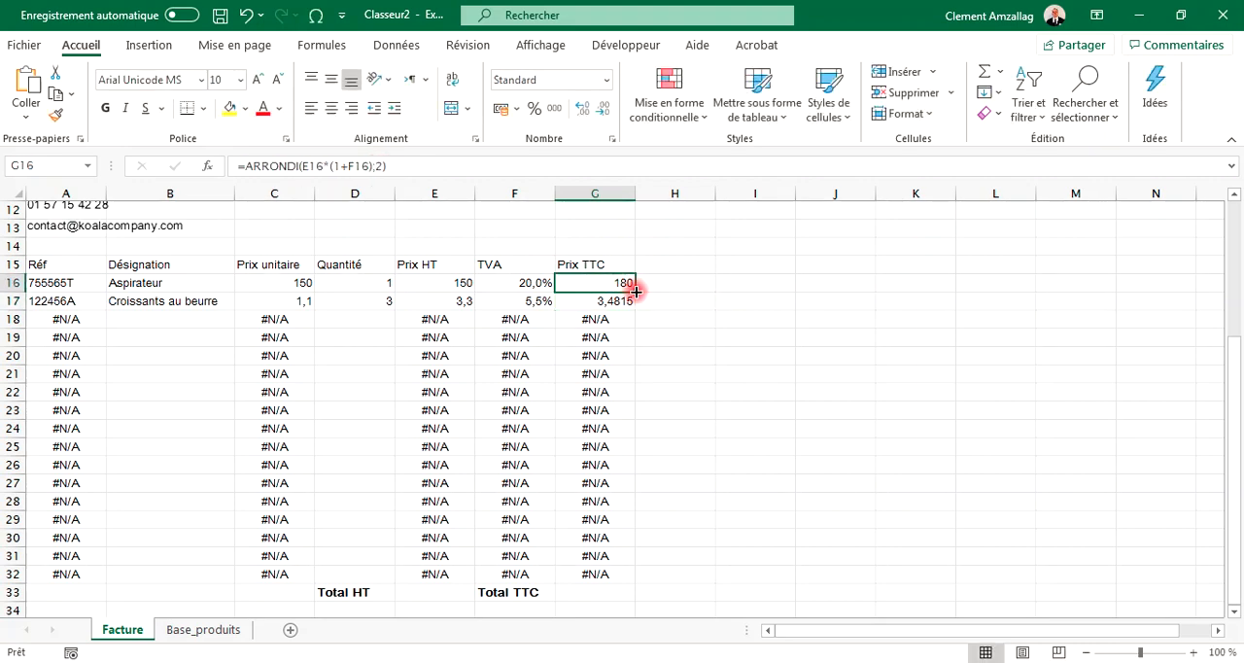
drag(636, 290, 622, 575)
drag(620, 582, 620, 582)
click(603, 303)
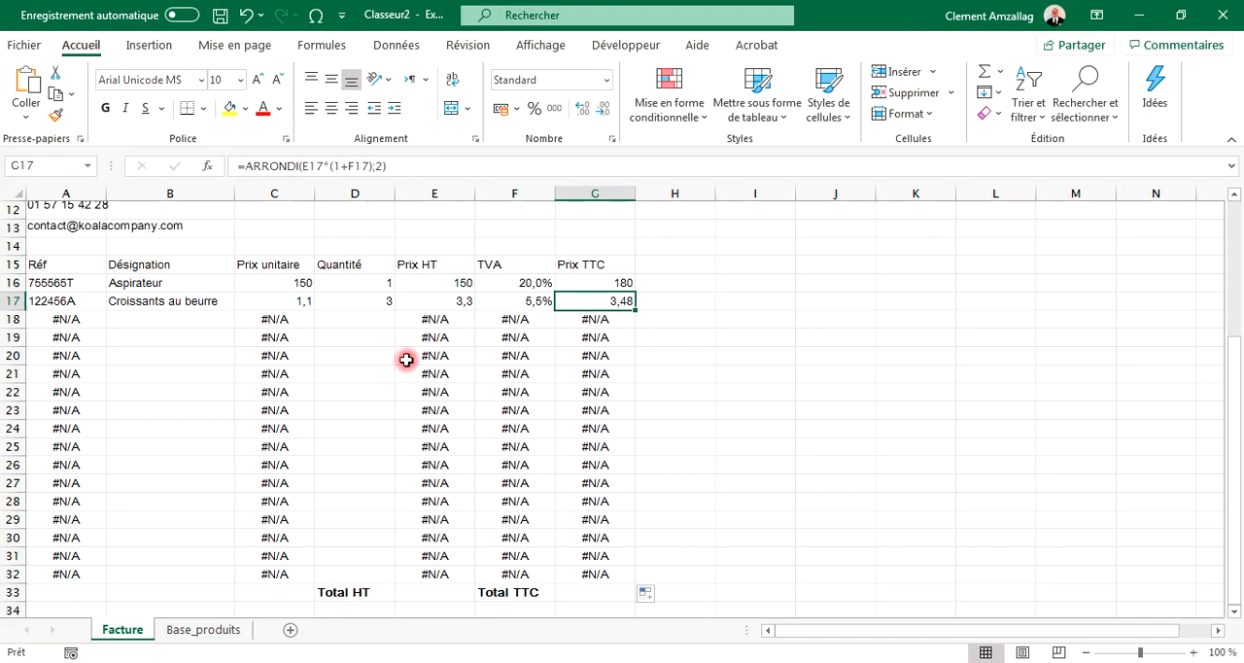
Step: Enter =SOMME(E16:E32) in the Total HT cell to sum the Prix HT column
click(439, 595)
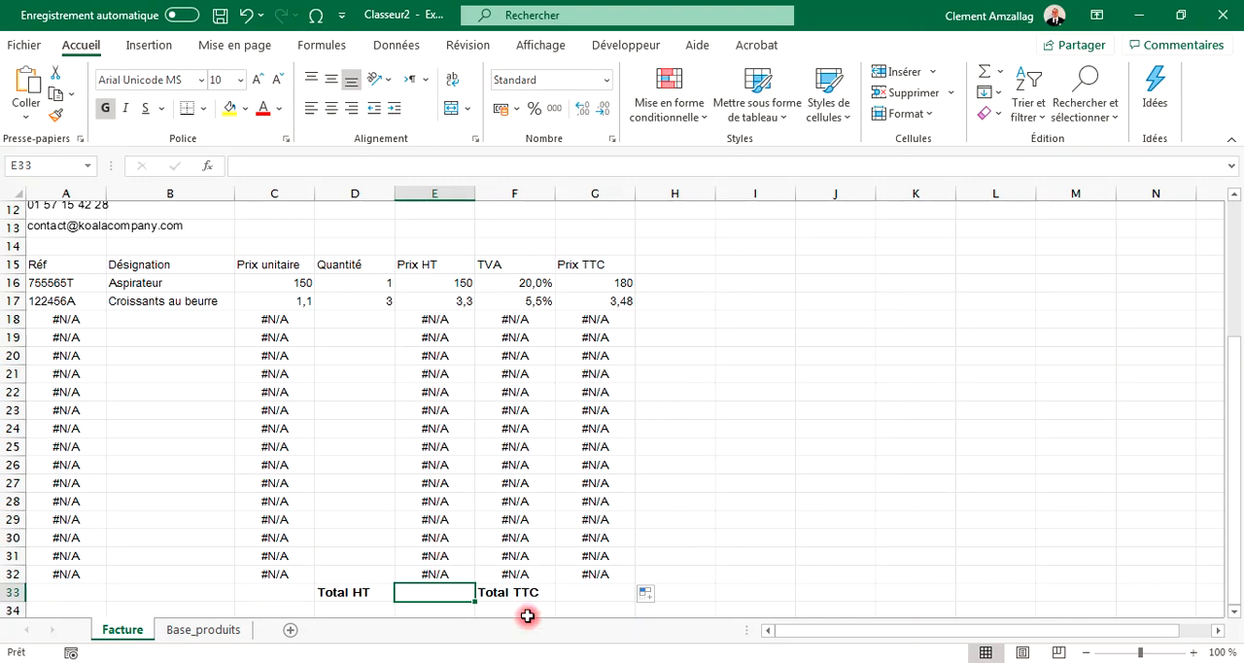
key(F2)
text(=SOM)
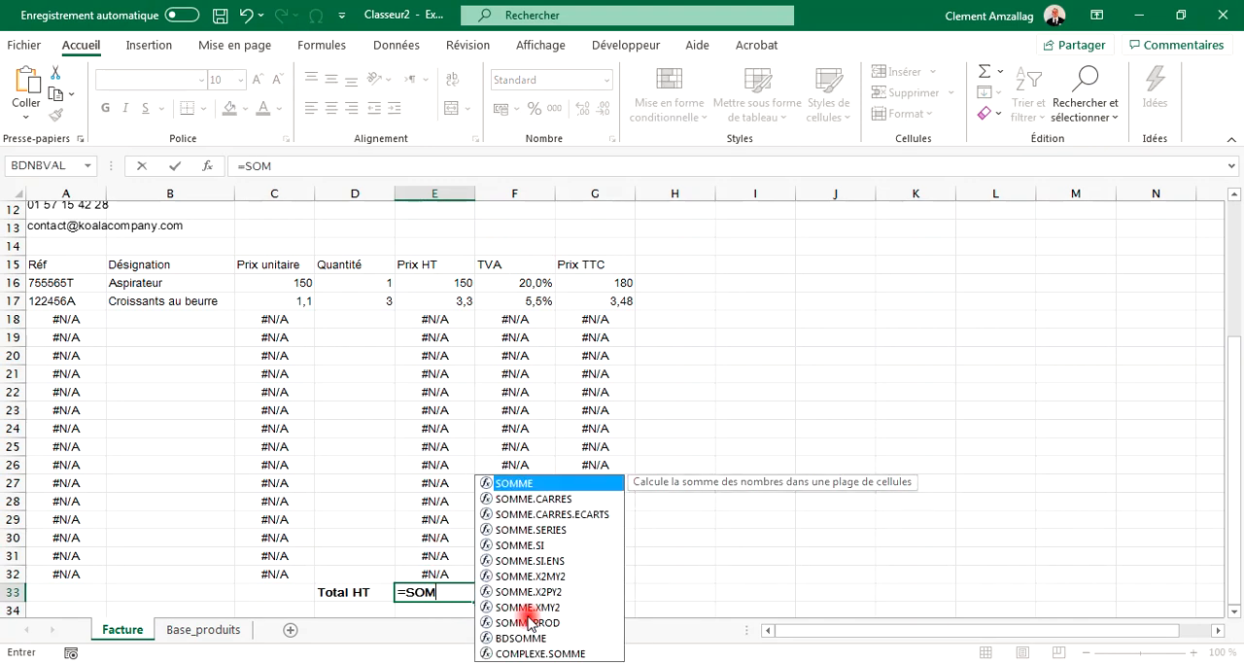
text(ME()
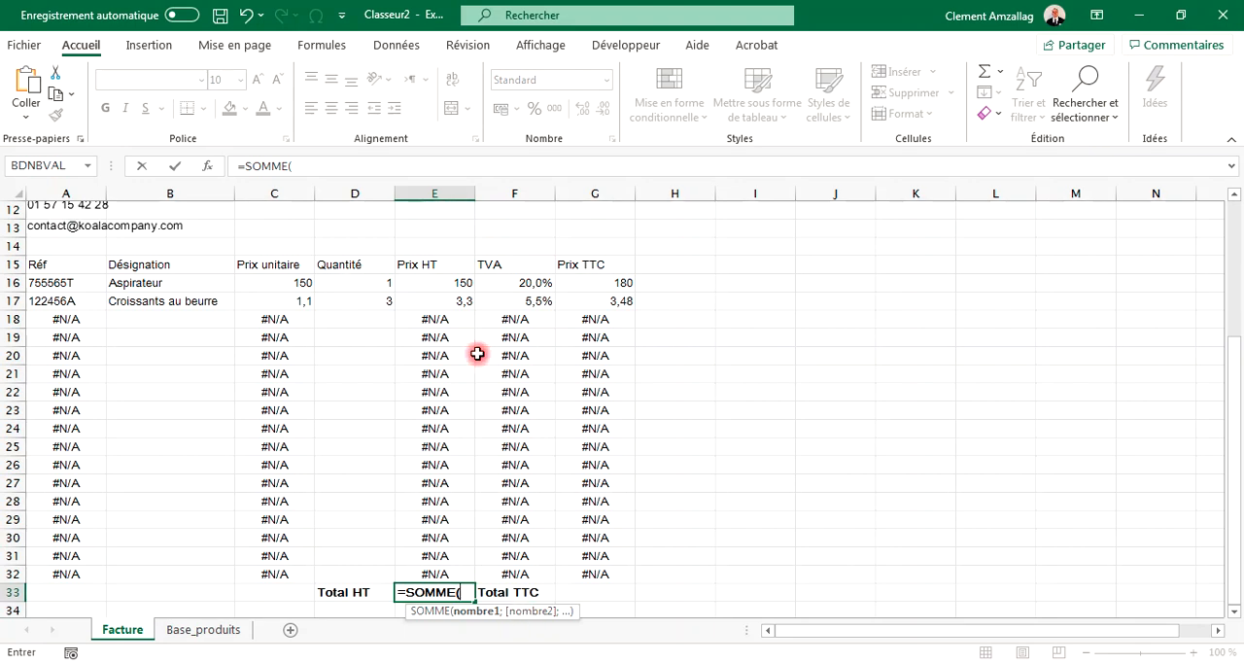
drag(453, 280, 427, 577)
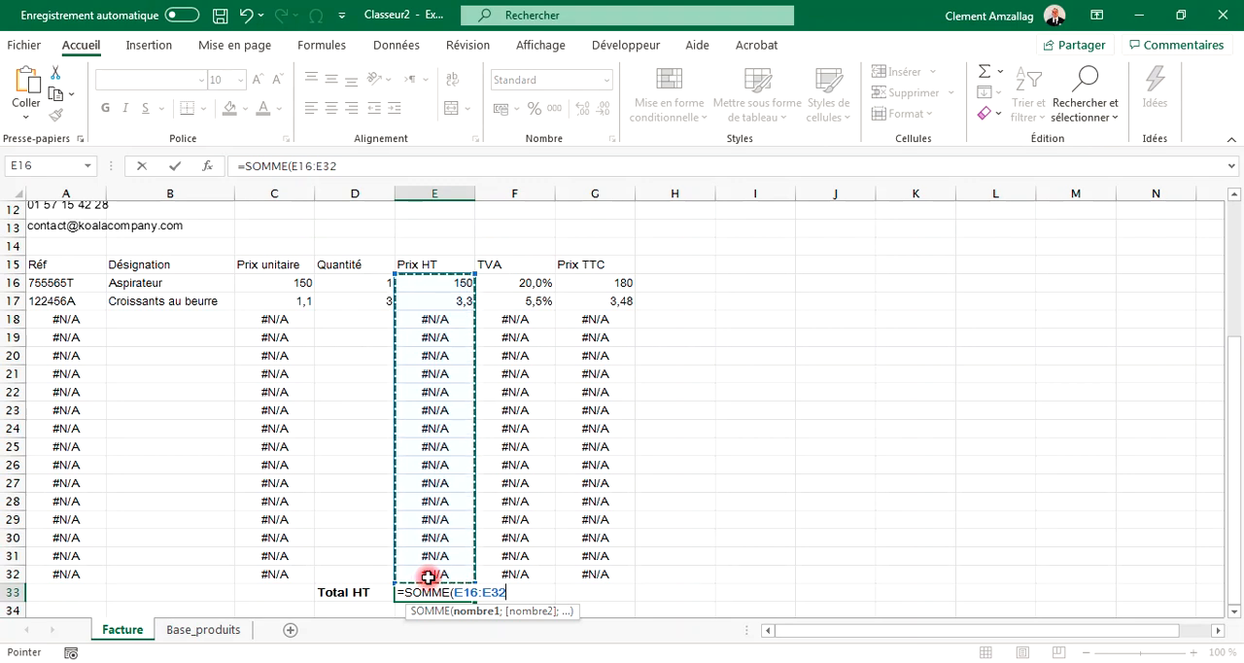
text())
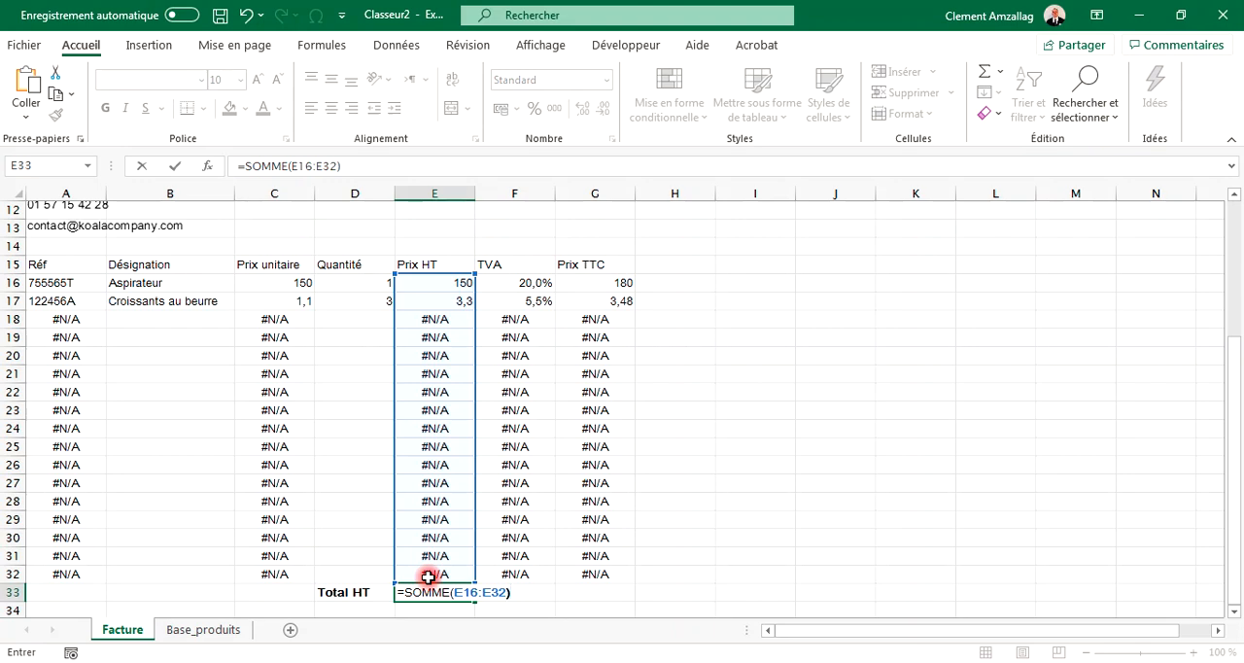
key(Return)
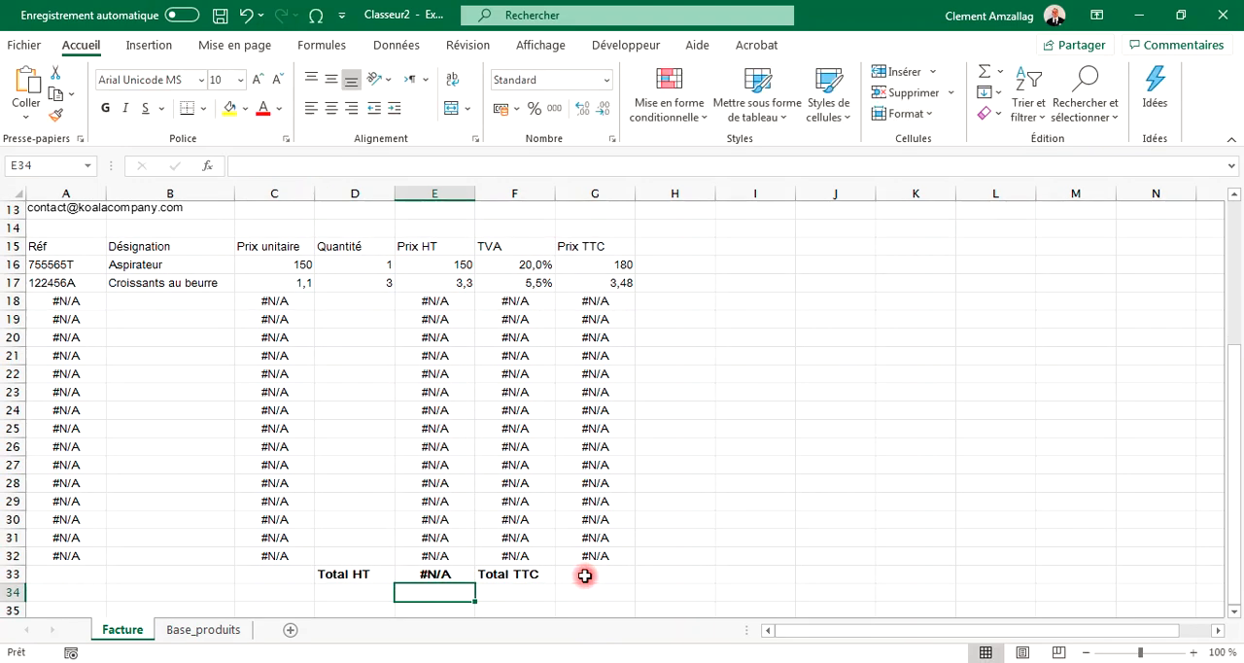
click(449, 574)
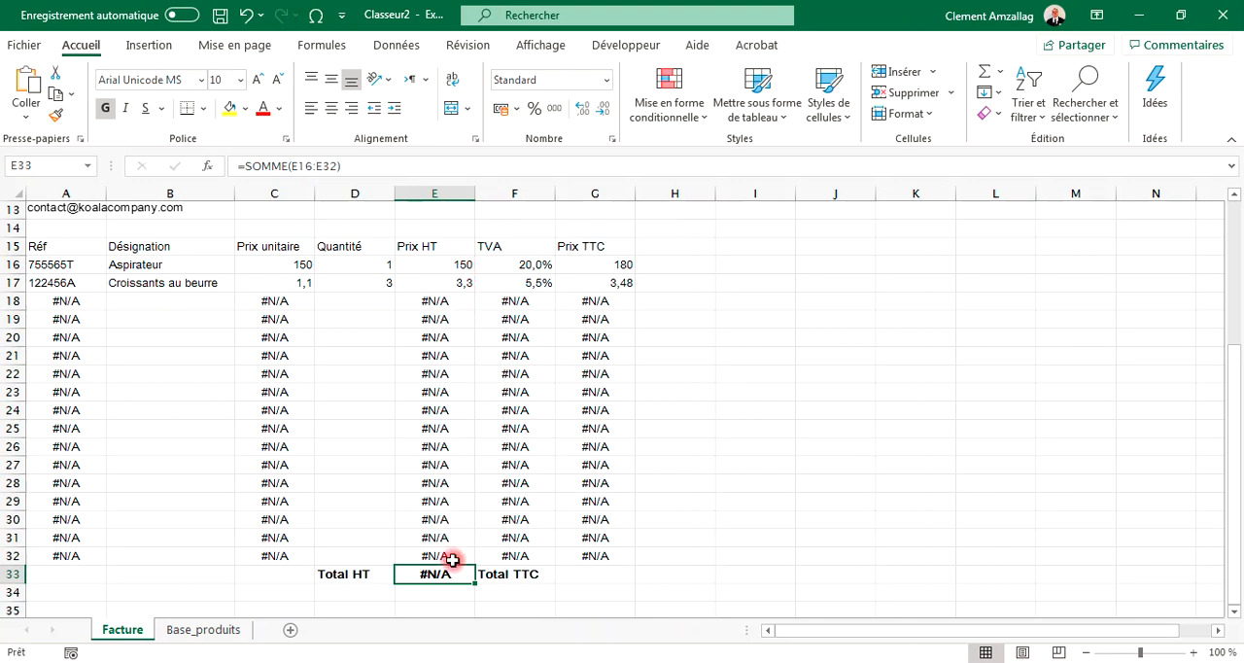
Step: Enter =SOMME(G16:G32) in the Total TTC cell to sum the Prix TTC column
click(587, 578)
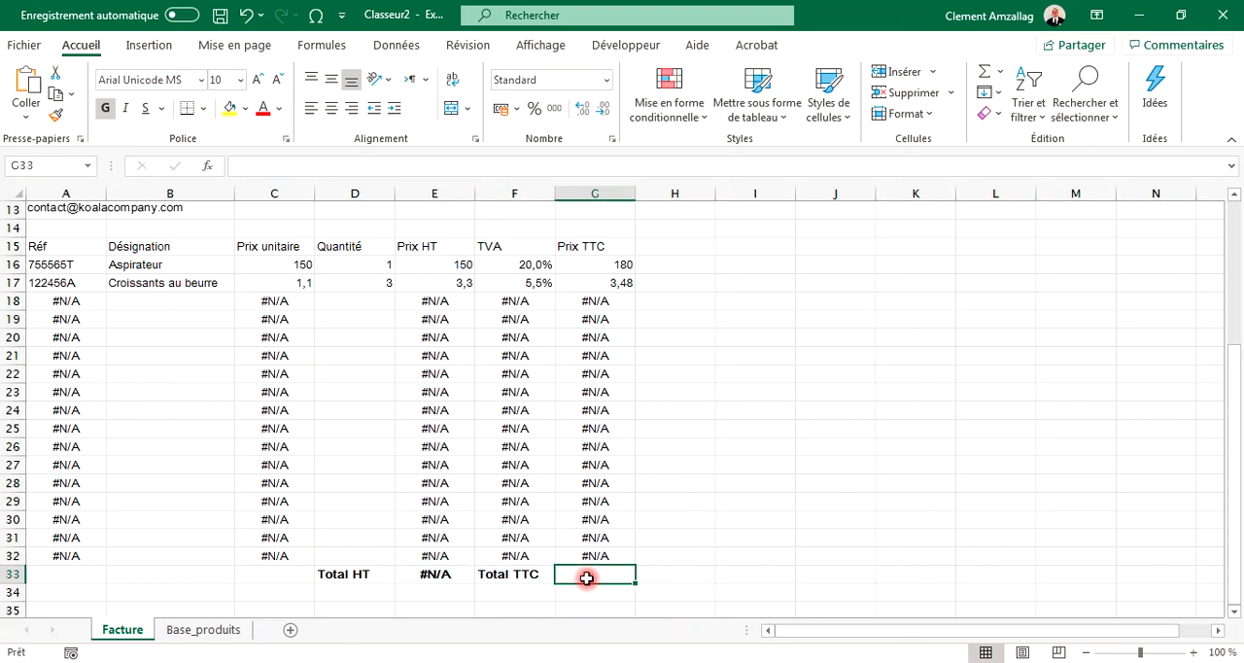
text(=S)
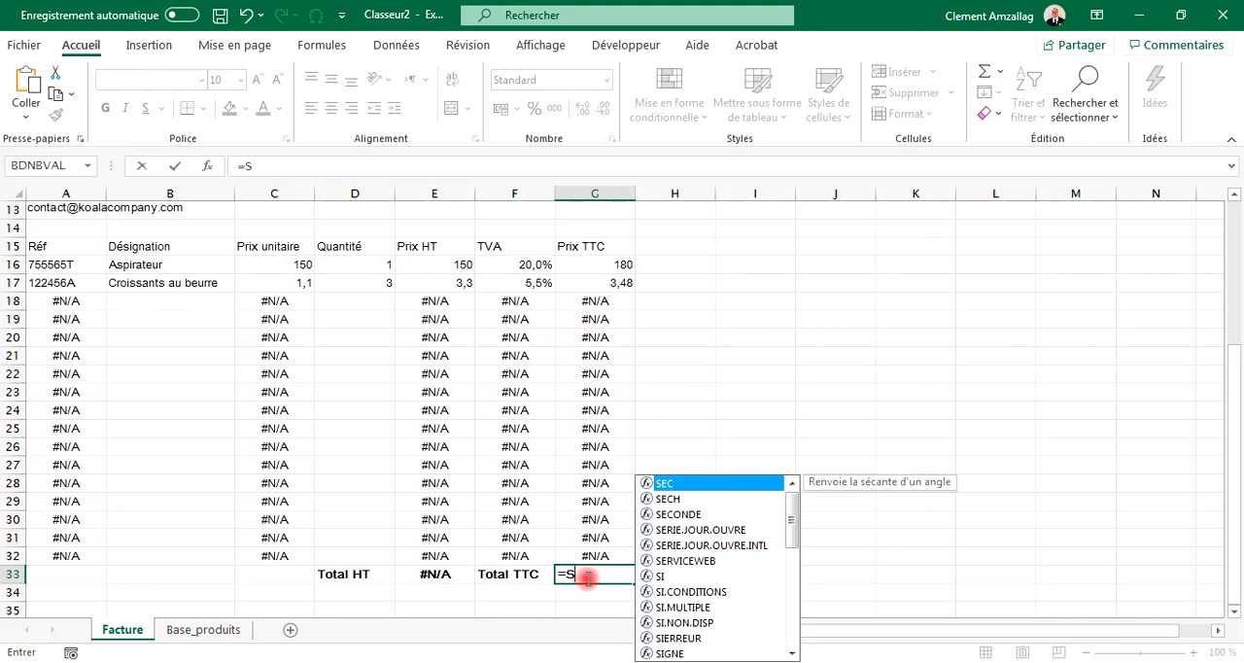
text(OMME()
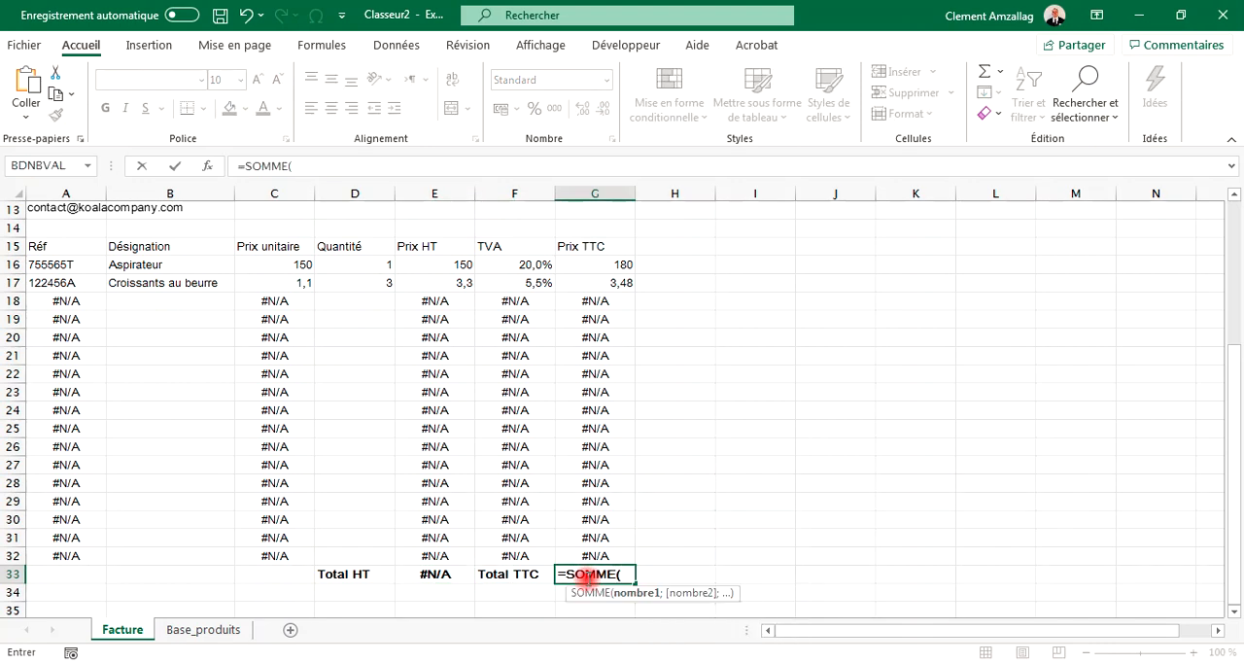
drag(593, 268, 597, 557)
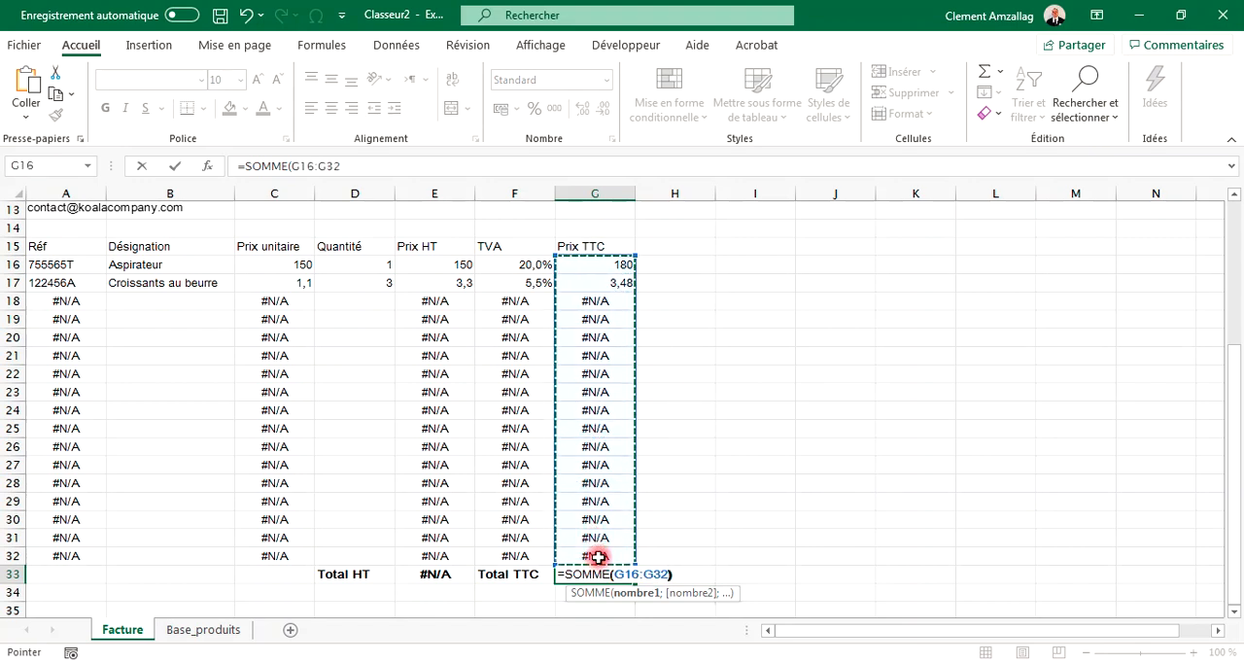
text())
key(Return)
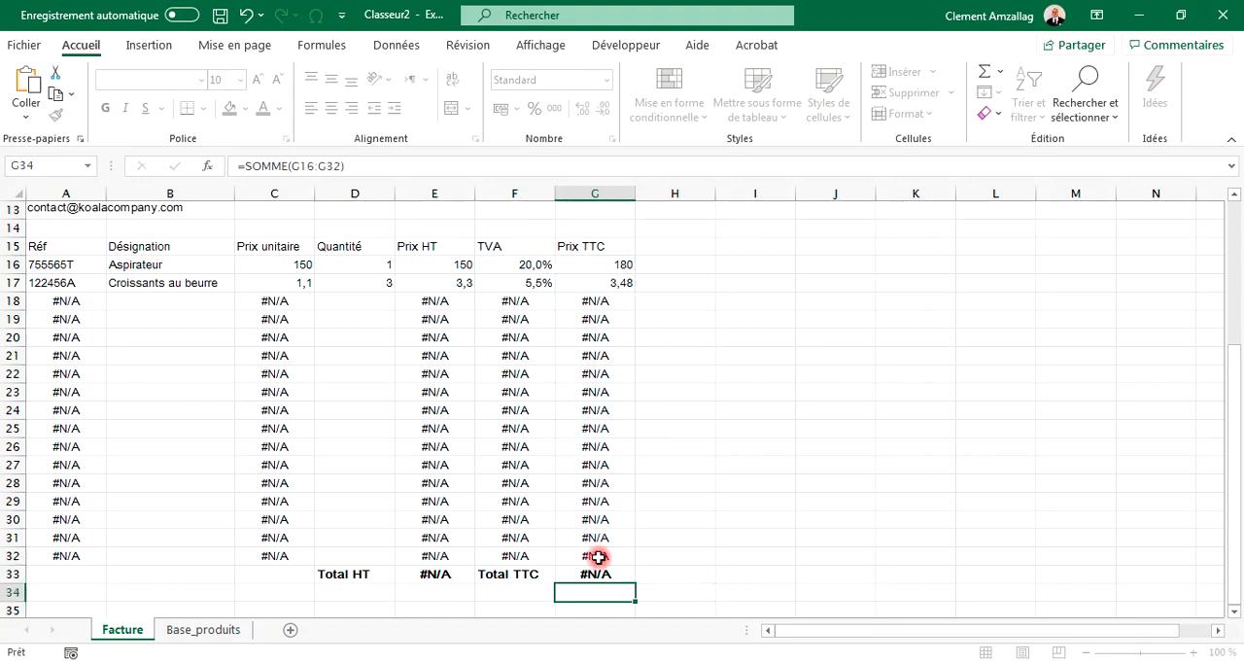
click(597, 574)
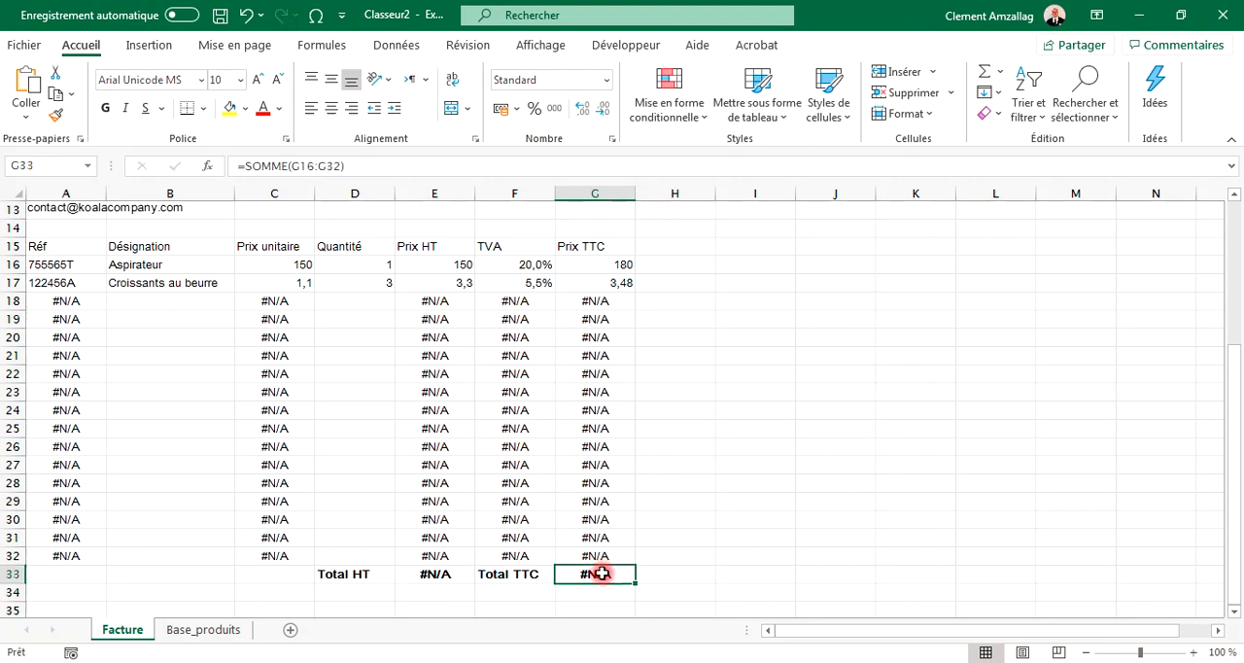
Step: Try choosing Lot de 3 balais-brosse as the third line's designation, then clear that designation cell again
click(596, 449)
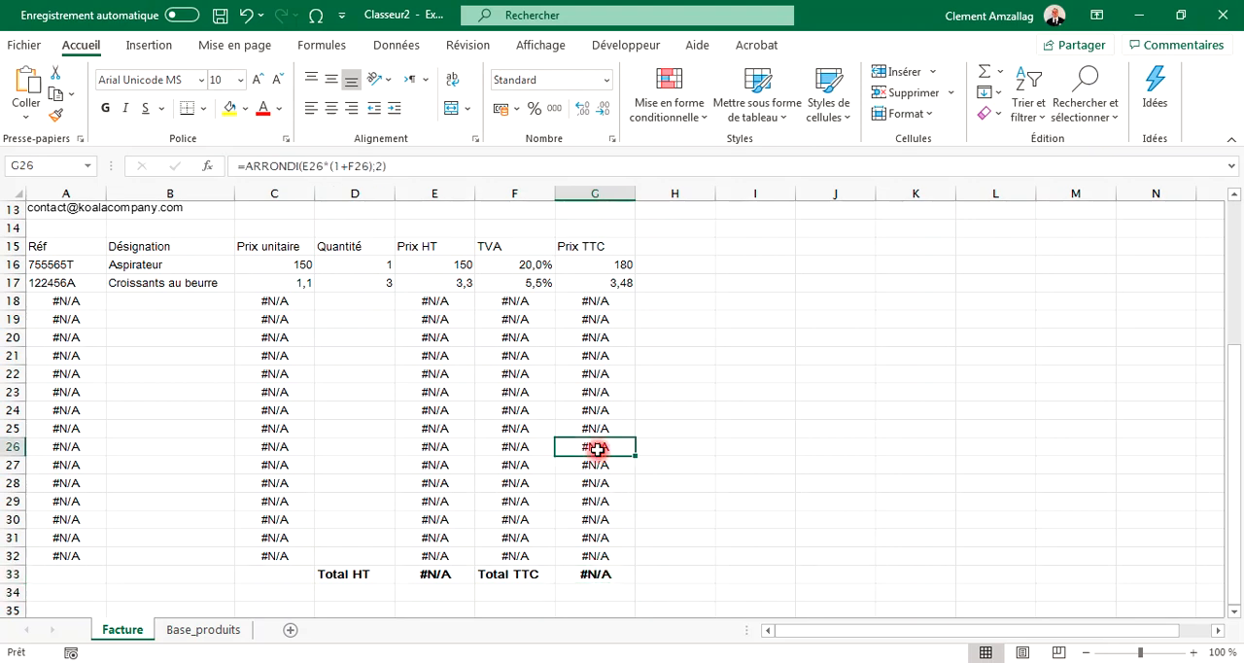
click(435, 302)
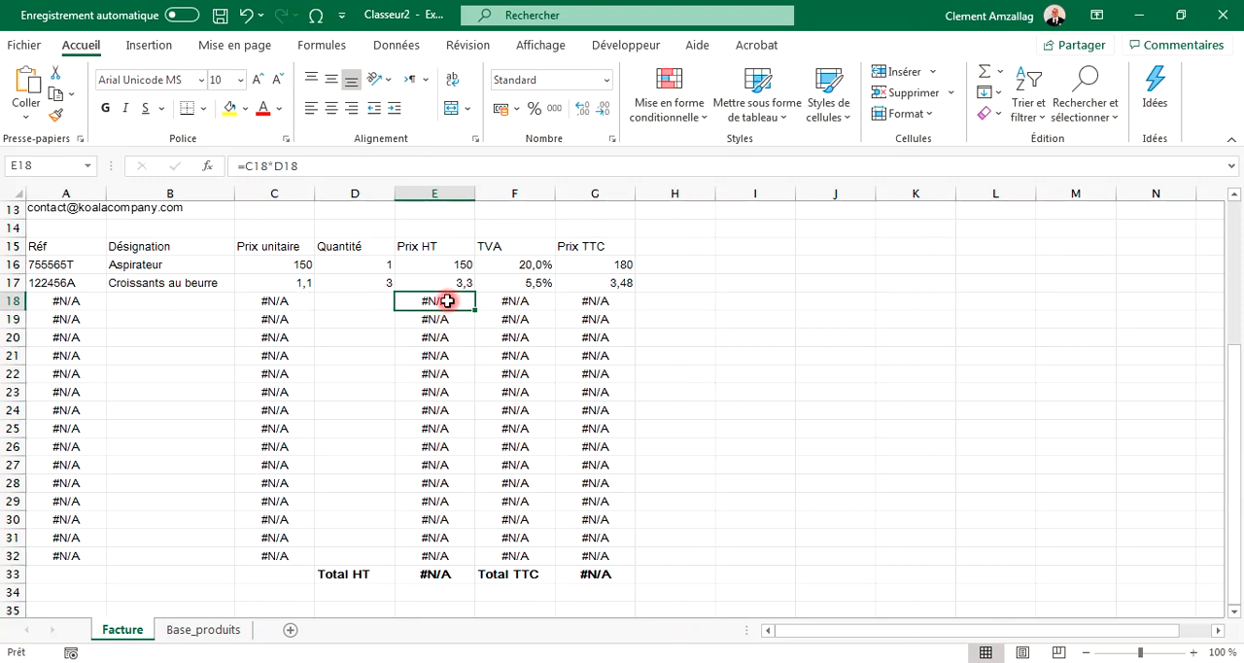
click(278, 300)
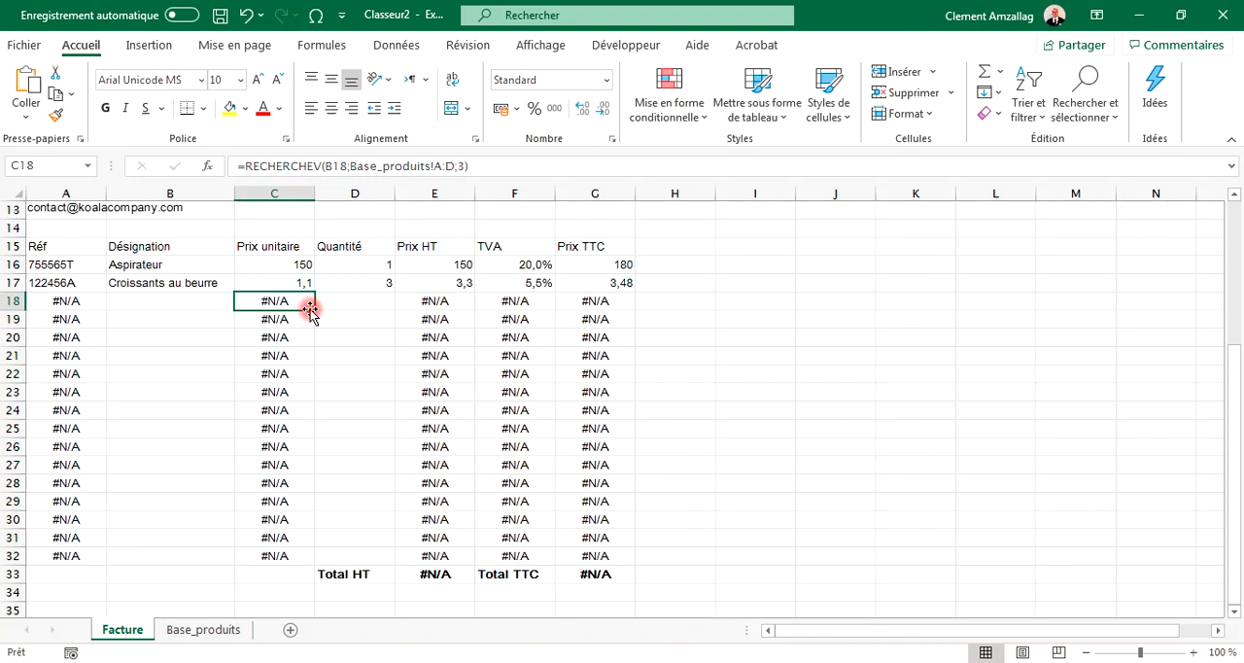
click(178, 302)
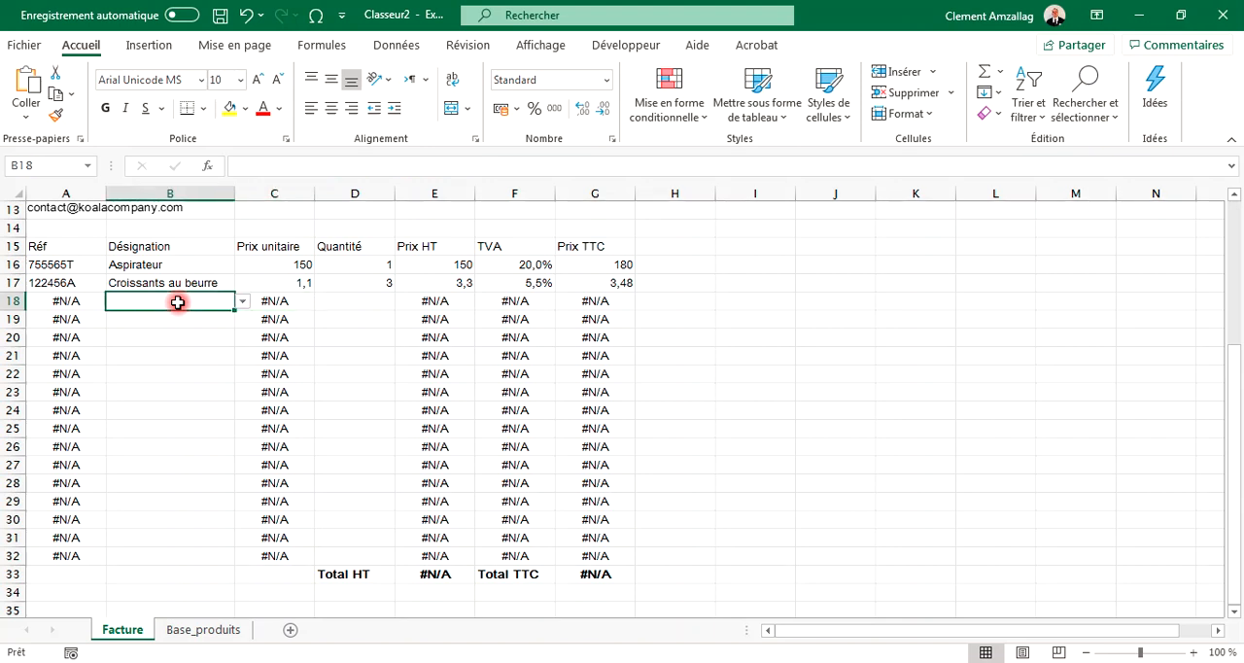
click(296, 306)
click(202, 306)
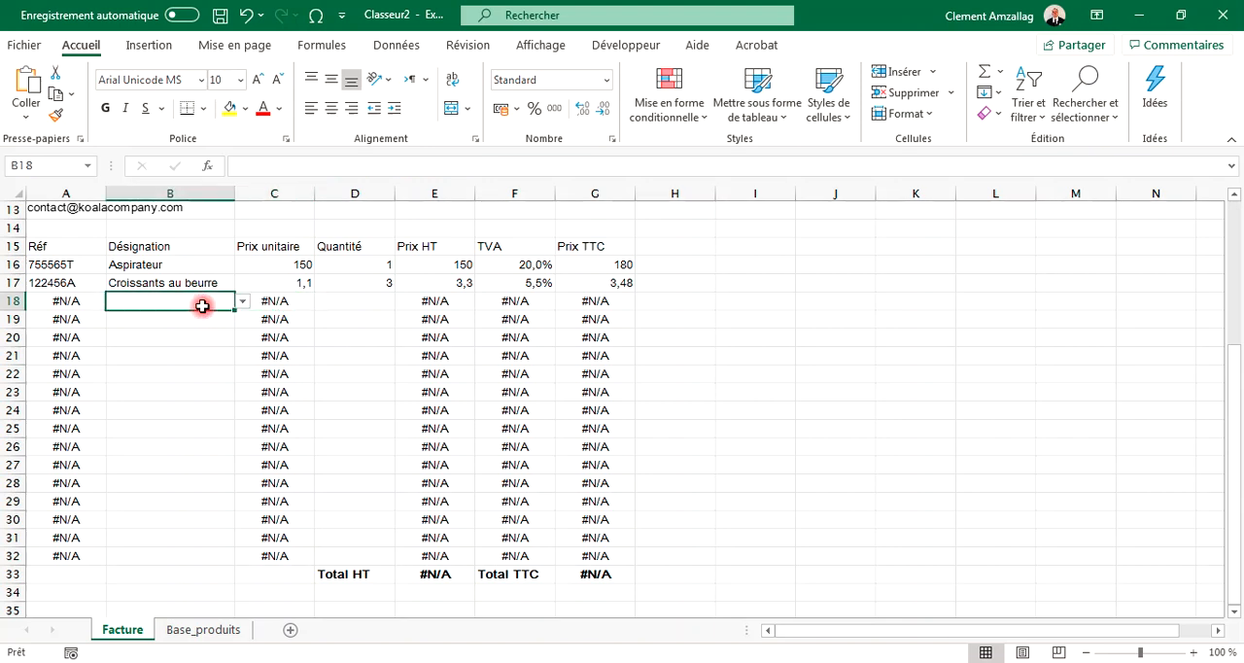
click(242, 302)
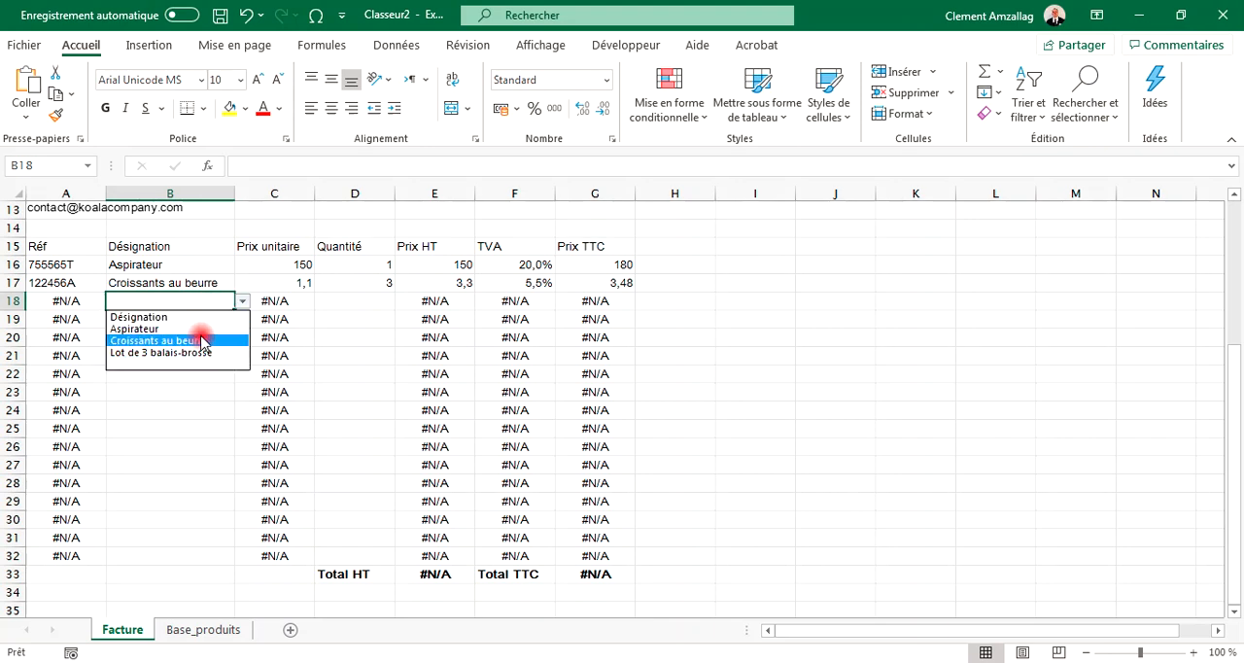
click(204, 353)
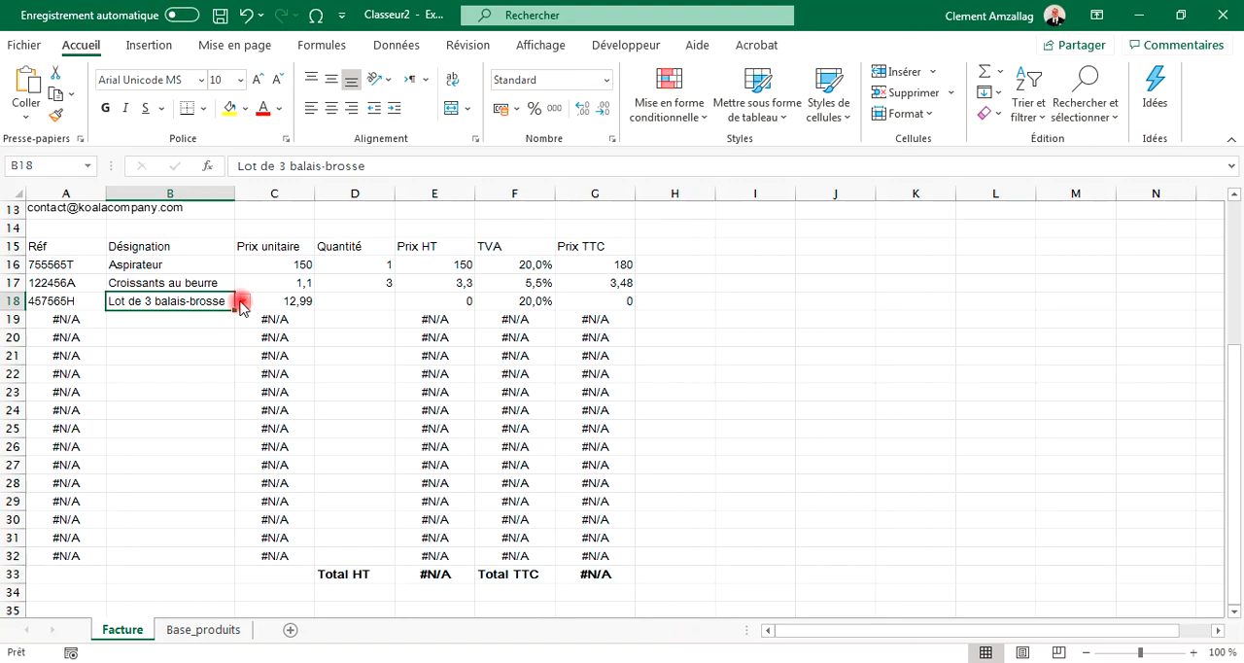
click(242, 304)
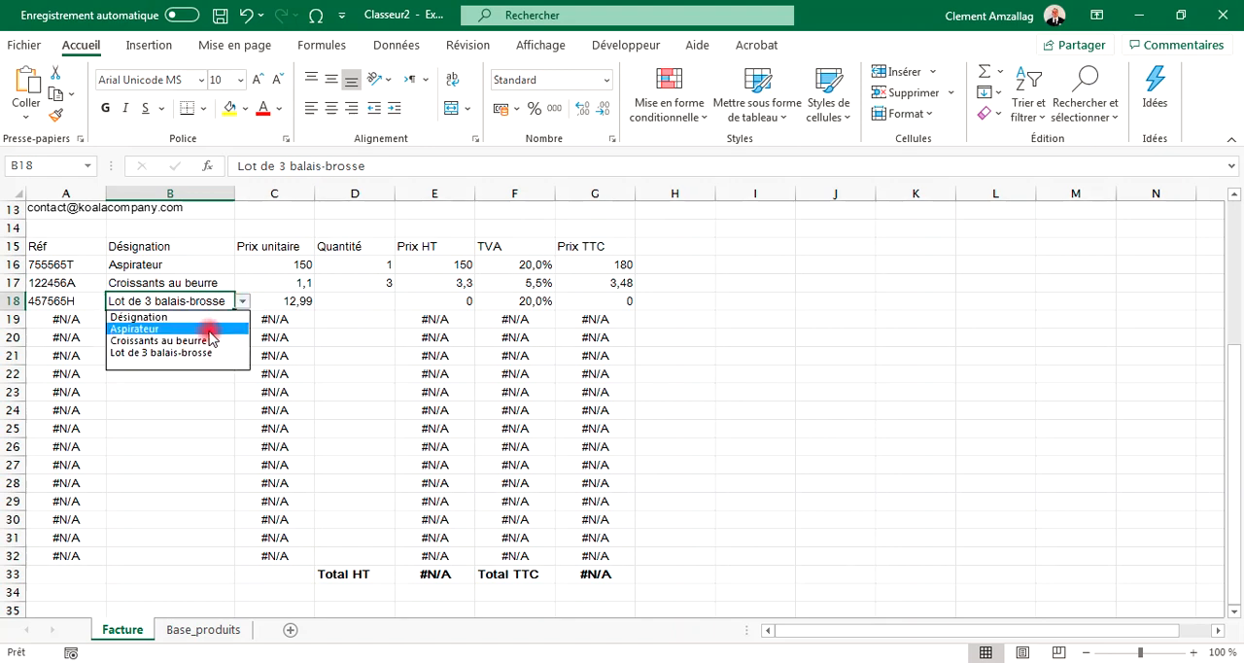
key(Delete)
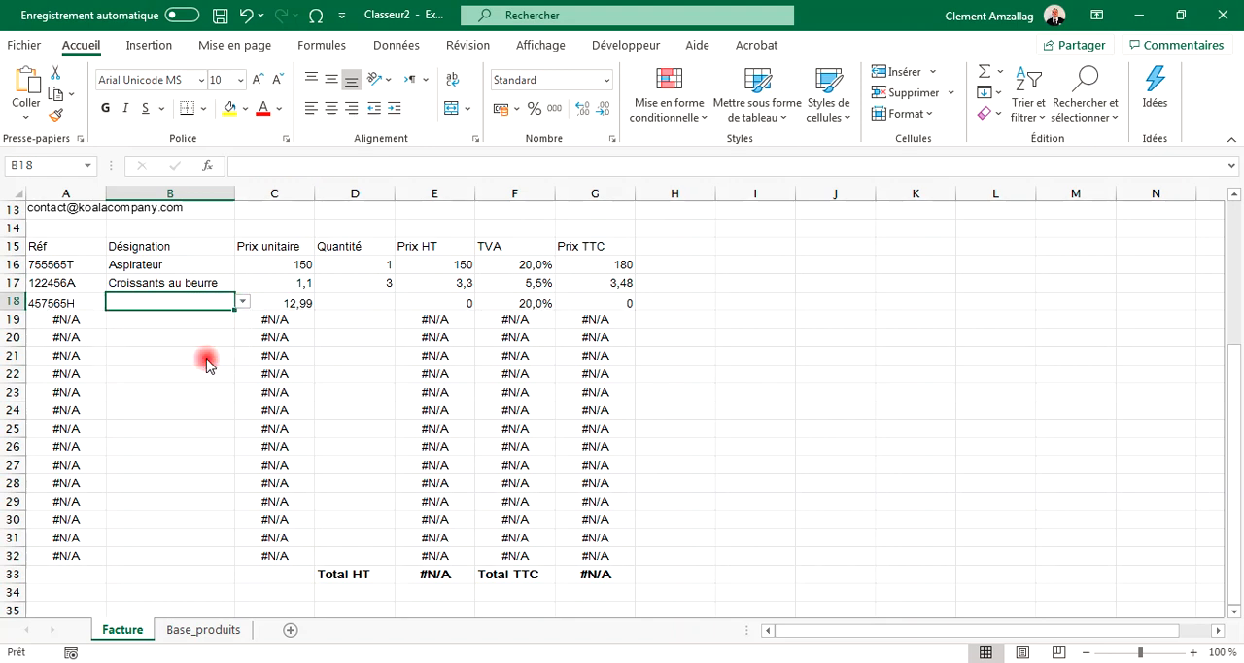
click(304, 301)
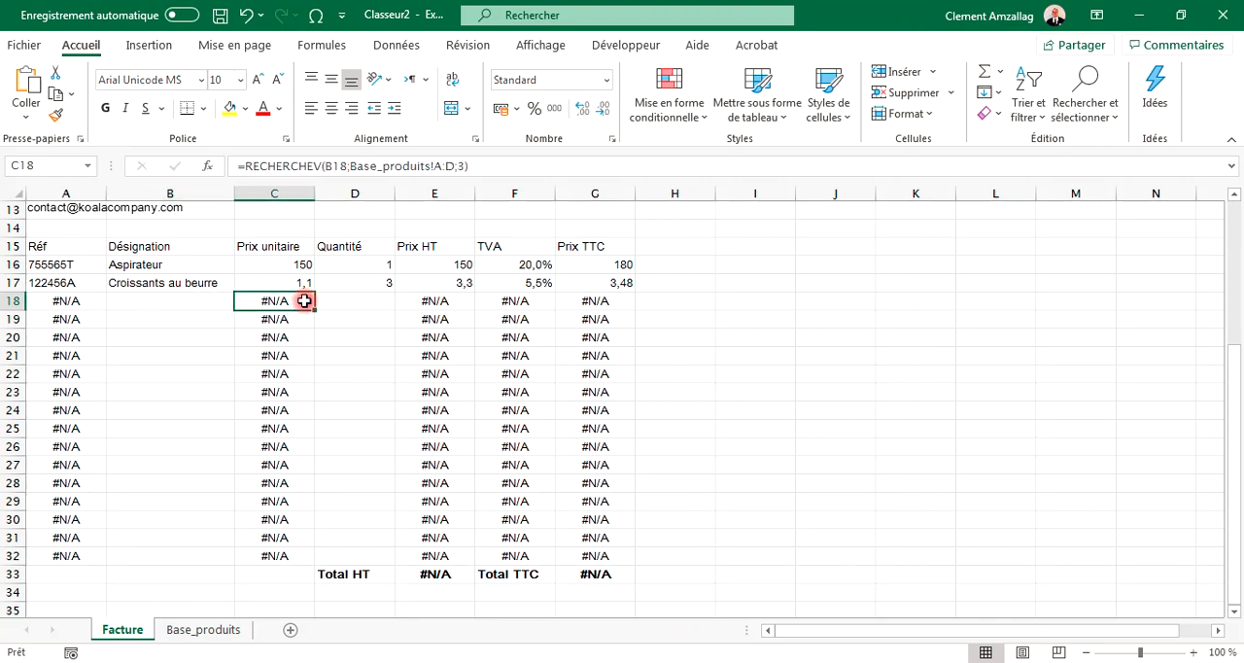
Step: Clear the designations and quantities of the first two invoice lines
click(449, 301)
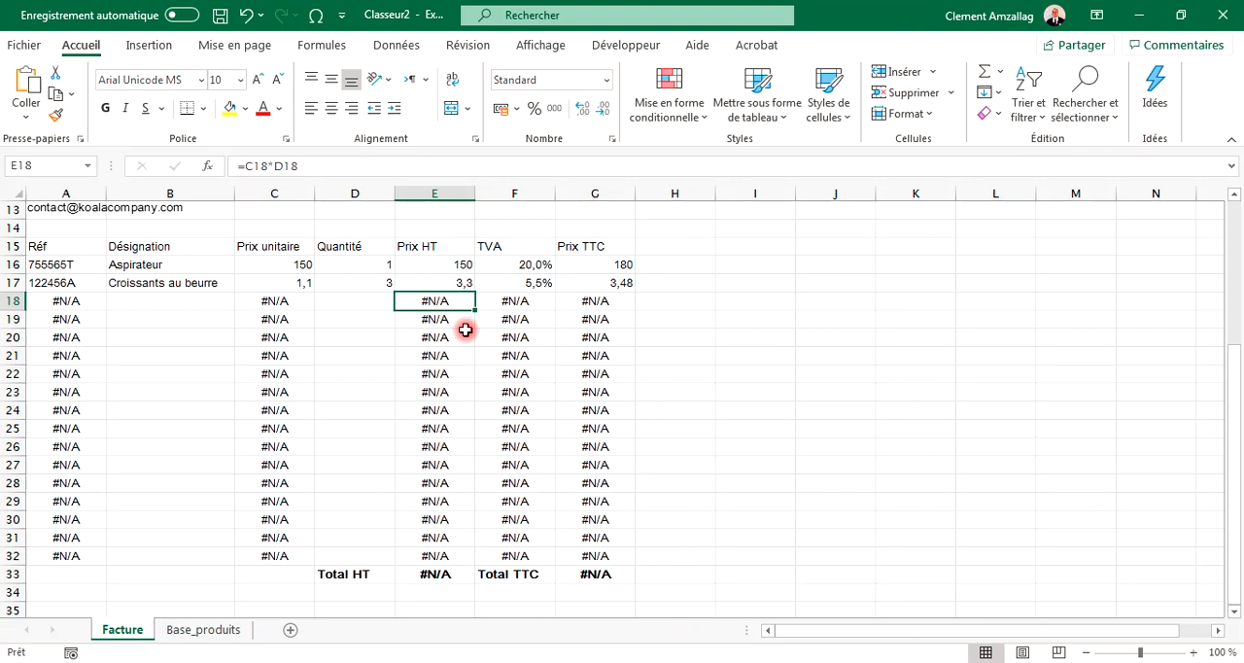
click(200, 286)
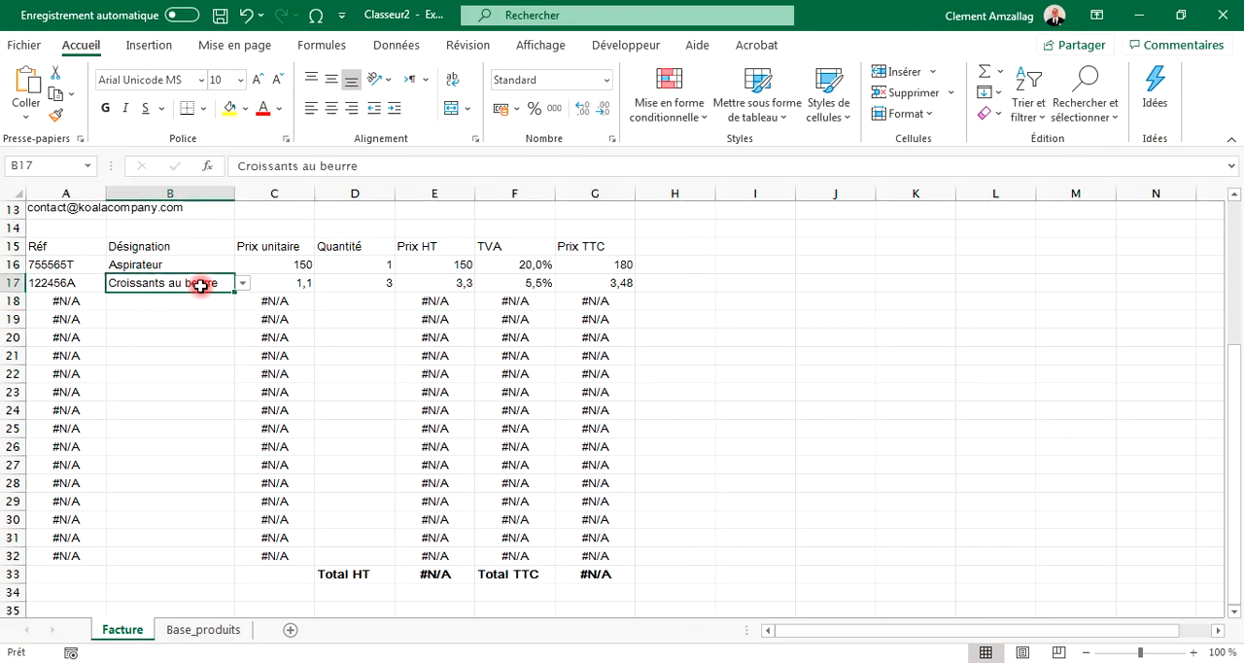
key(Delete)
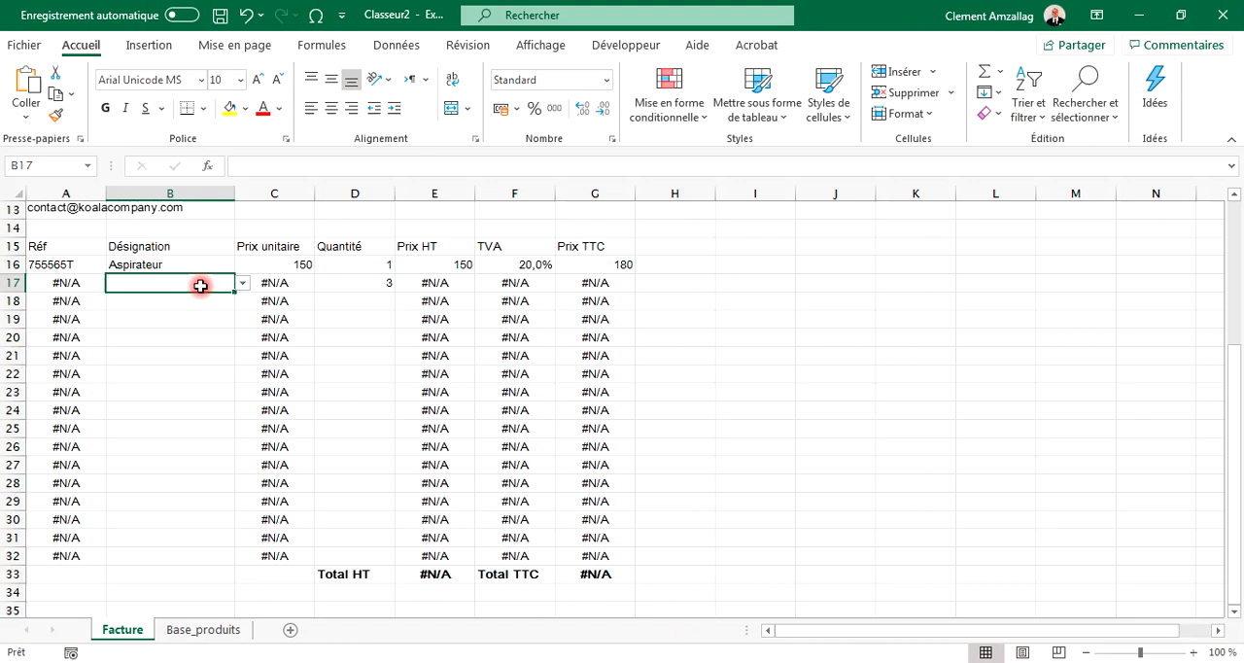
key(Up)
key(Delete)
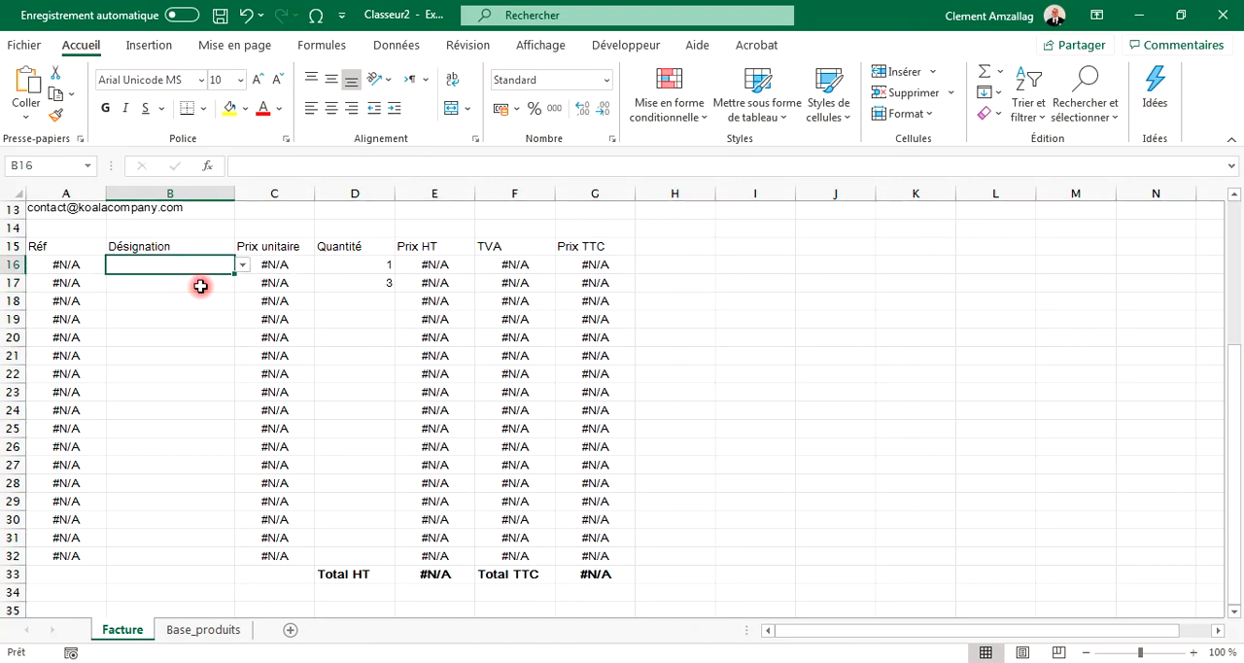
key(Right)
key(Right)
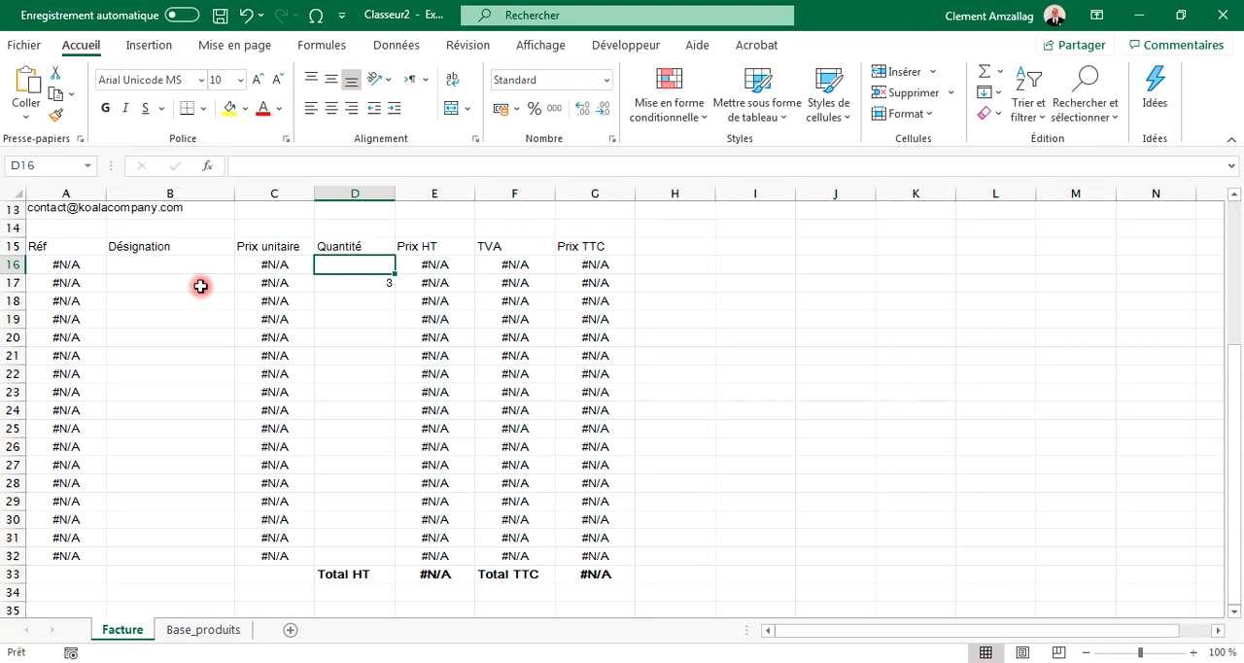
key(Down)
key(Delete)
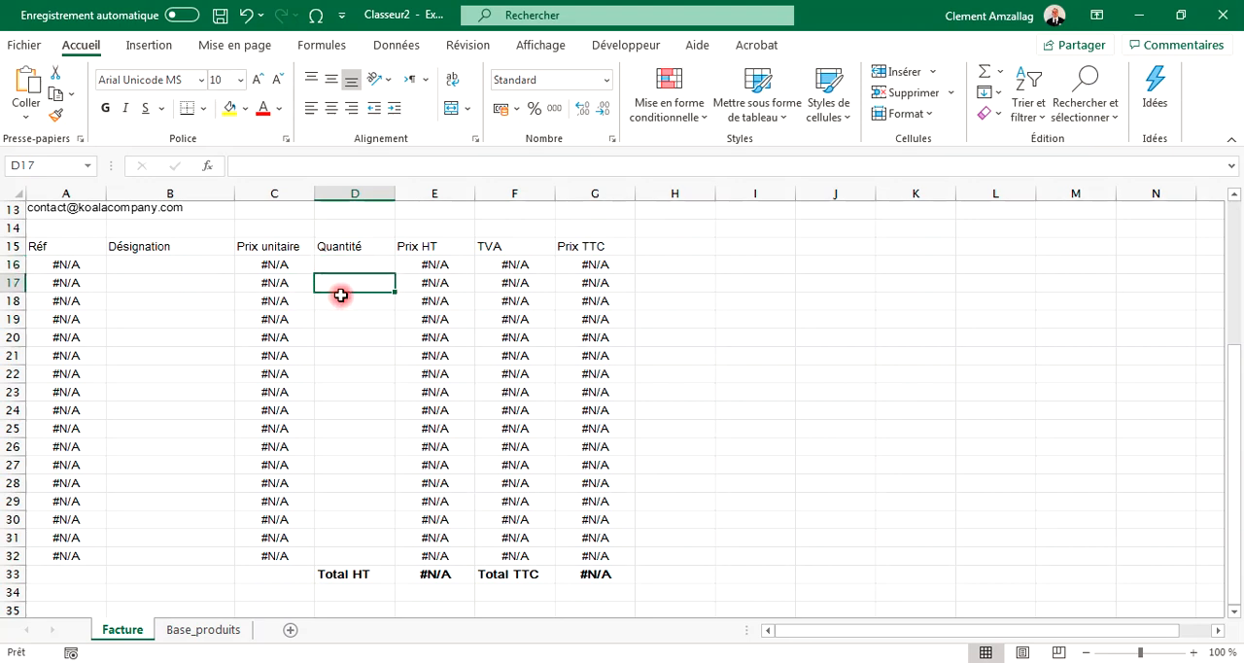
click(149, 273)
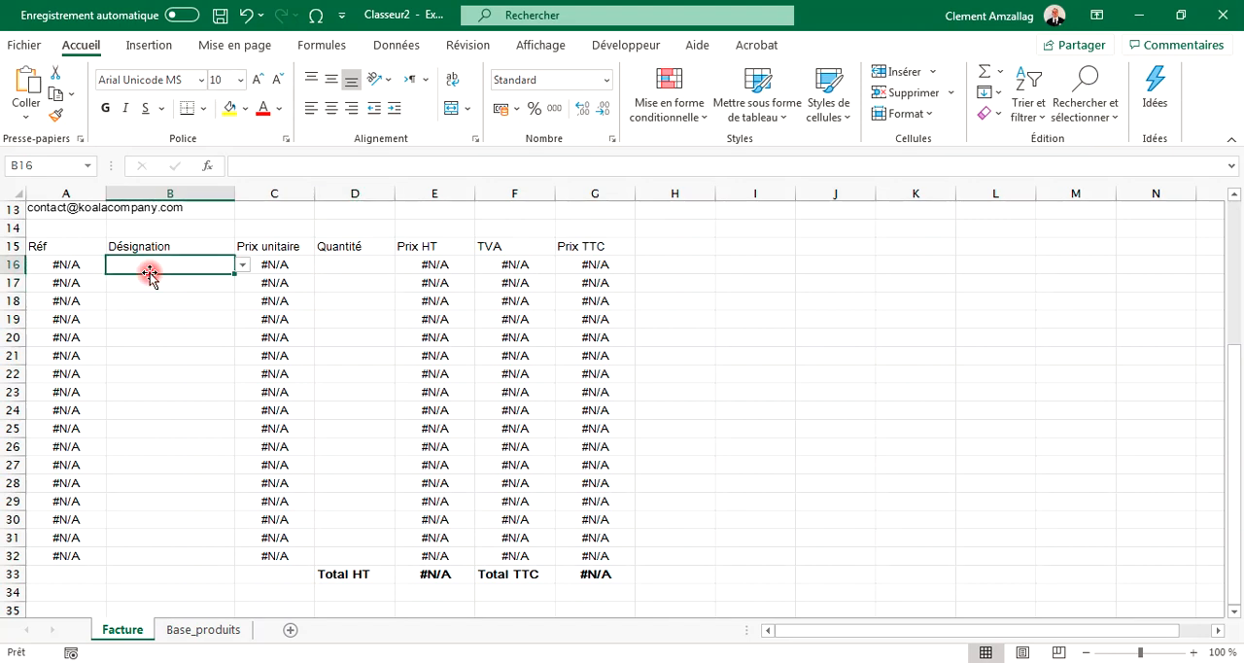
click(86, 267)
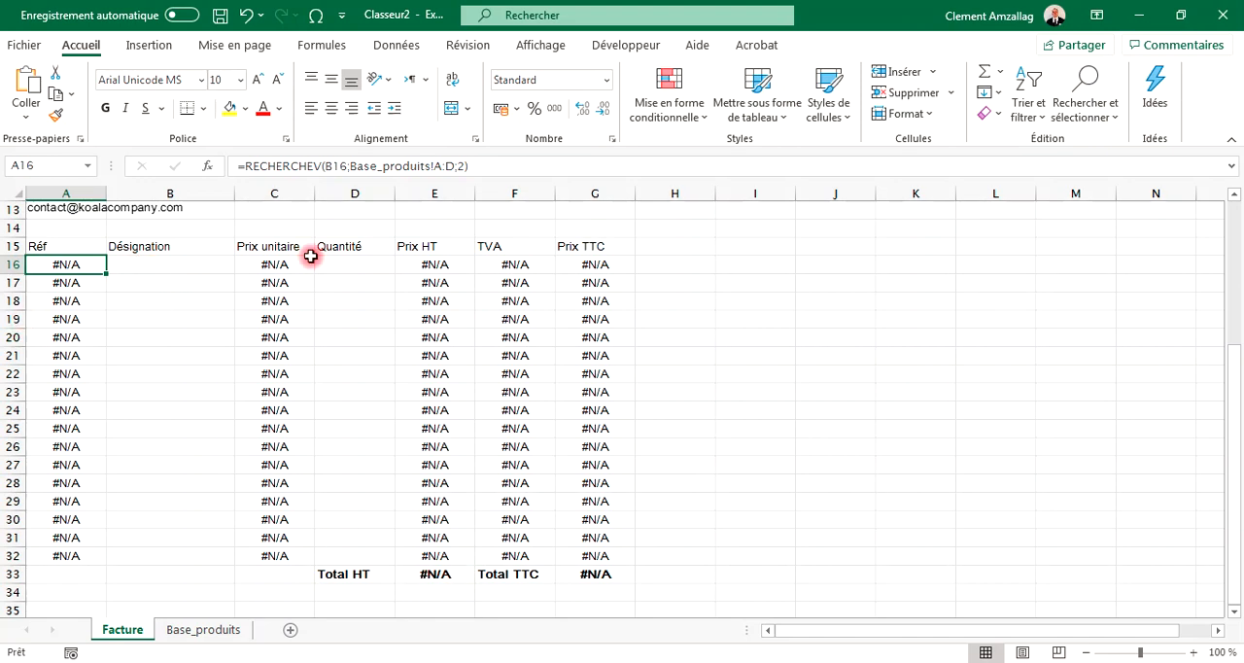
click(752, 286)
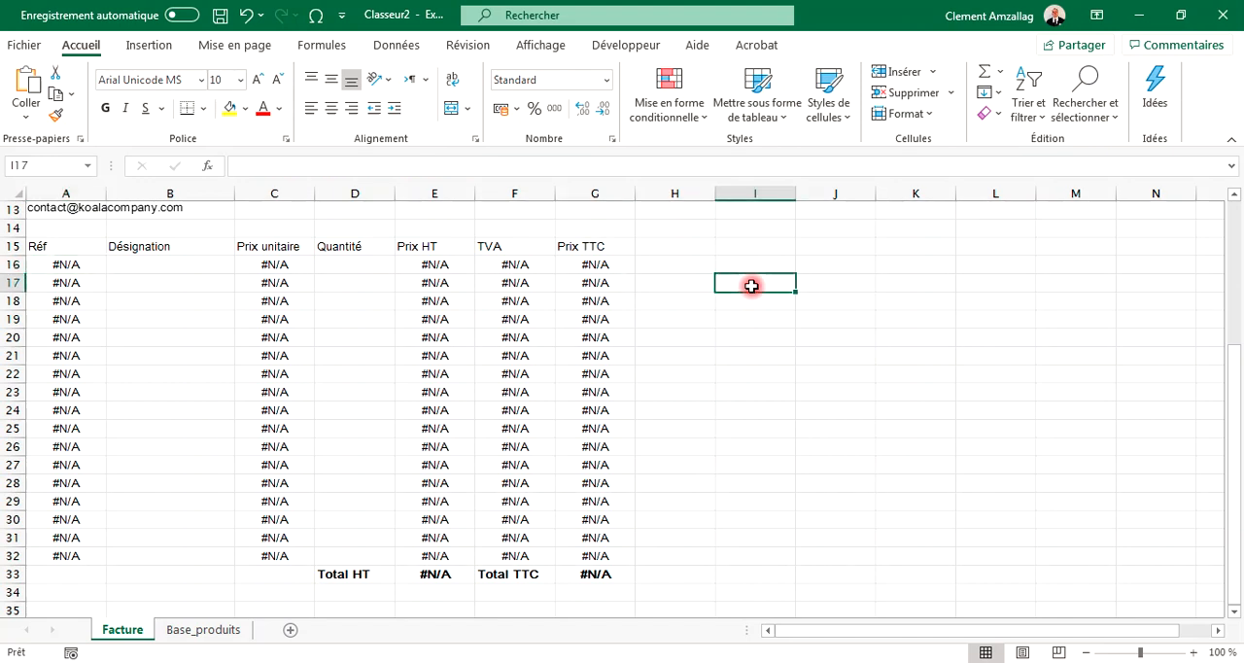
text(=SIE)
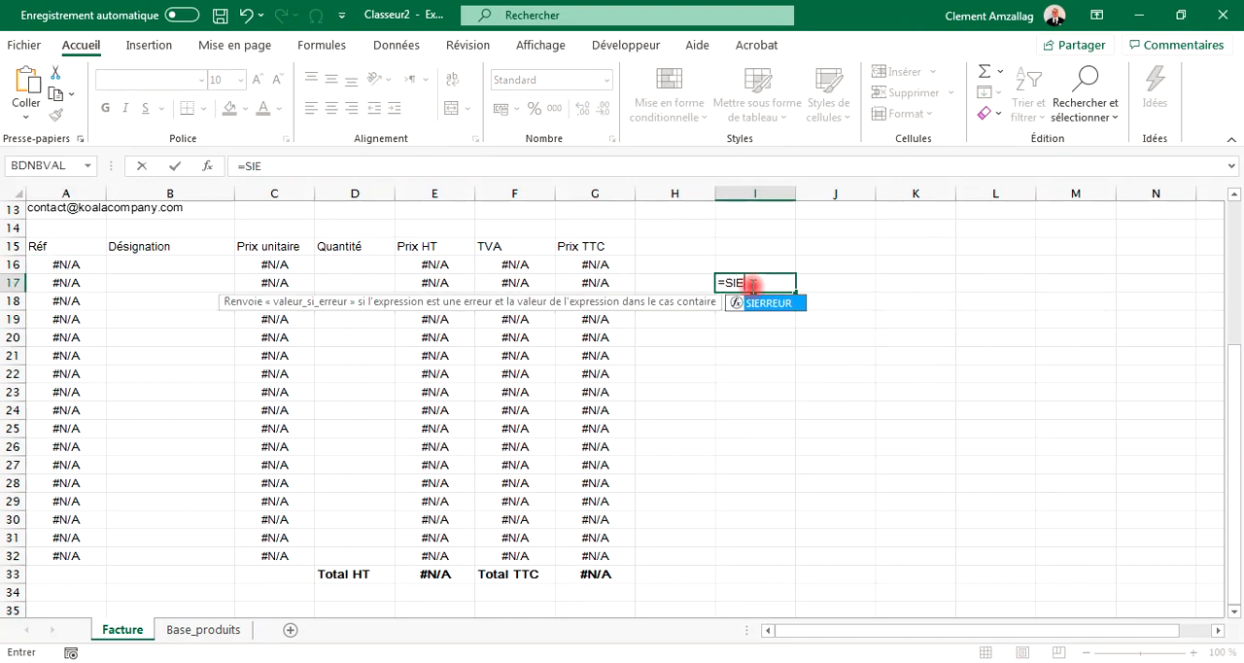
text(RREUR)
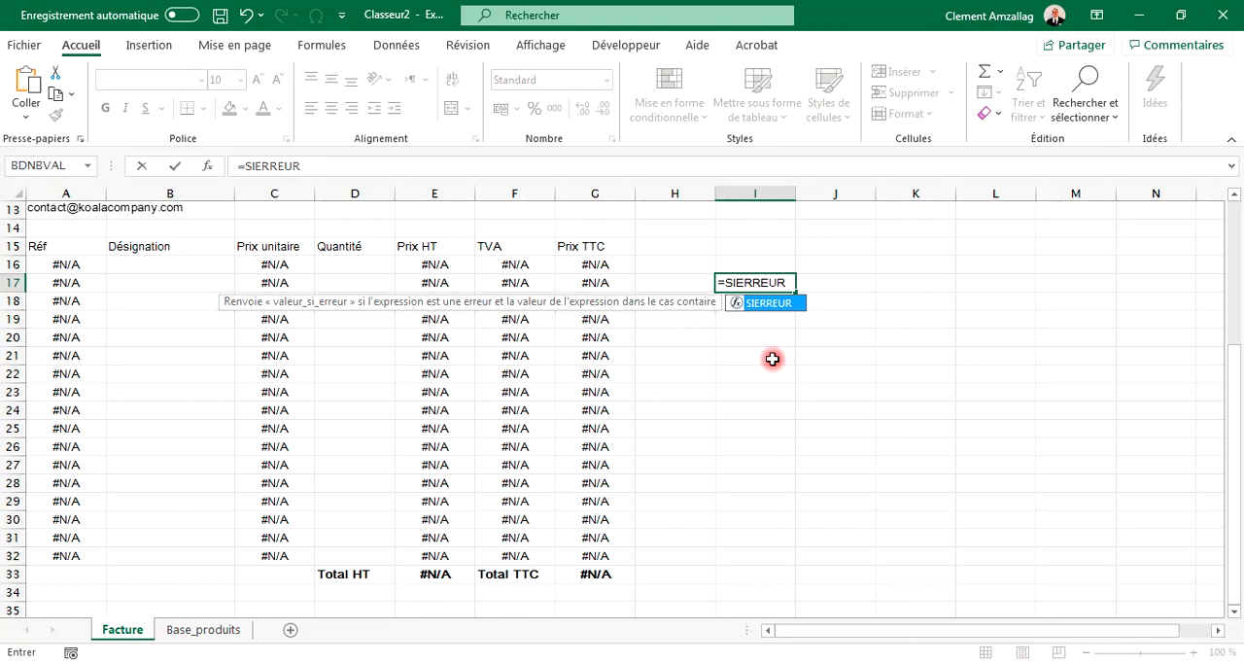
key(BackSpace)
key(BackSpace)
key(BackSpace)
key(BackSpace)
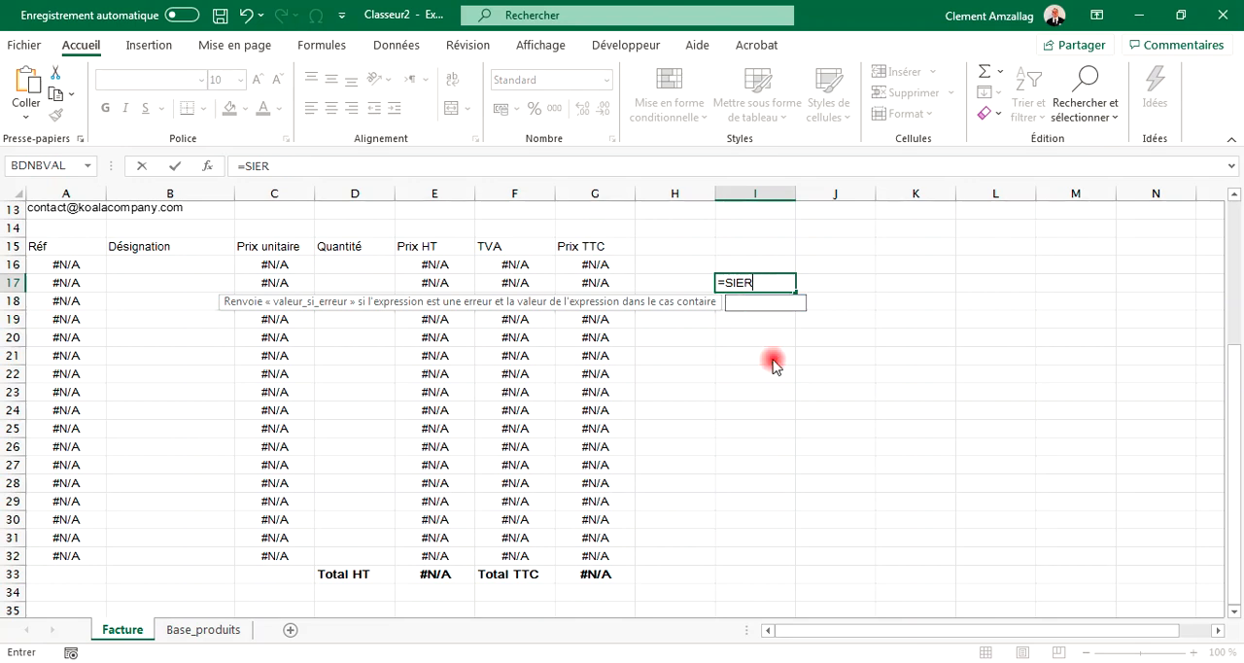
key(Escape)
key(Down)
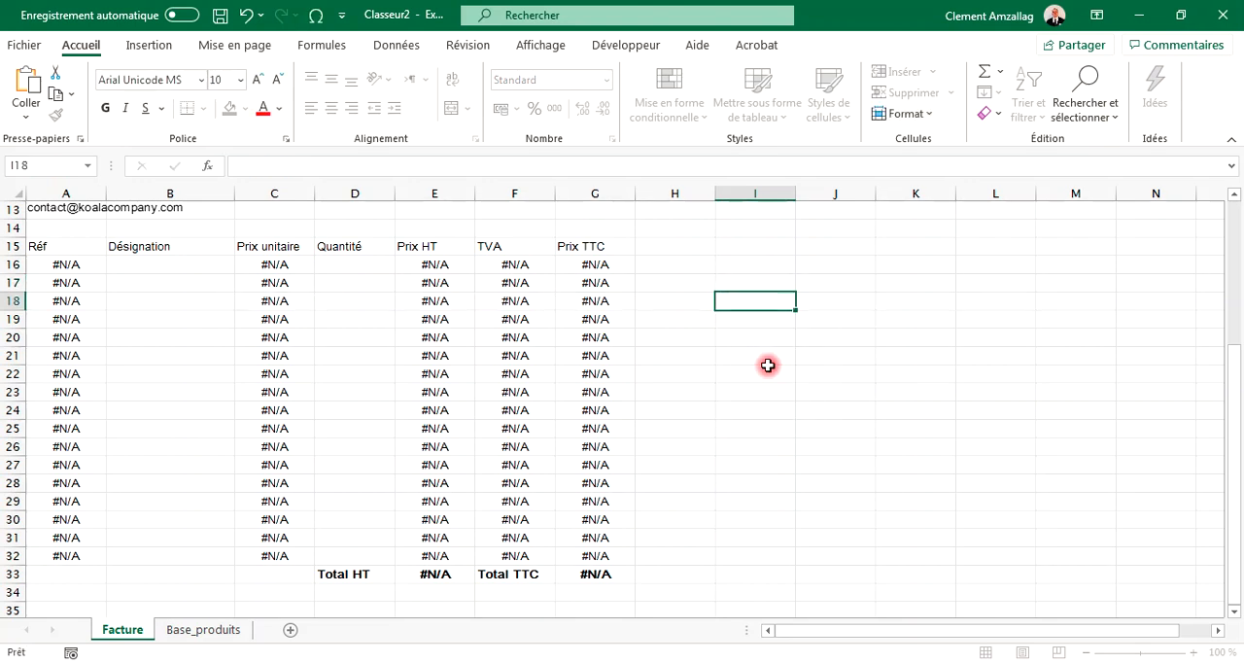
Step: Wrap the first line's Réf lookup in SIERREUR so it returns "" instead of an error: =SIERREUR(RECHERCHEV(B16;Base_produits!A:D;2);"")
click(69, 264)
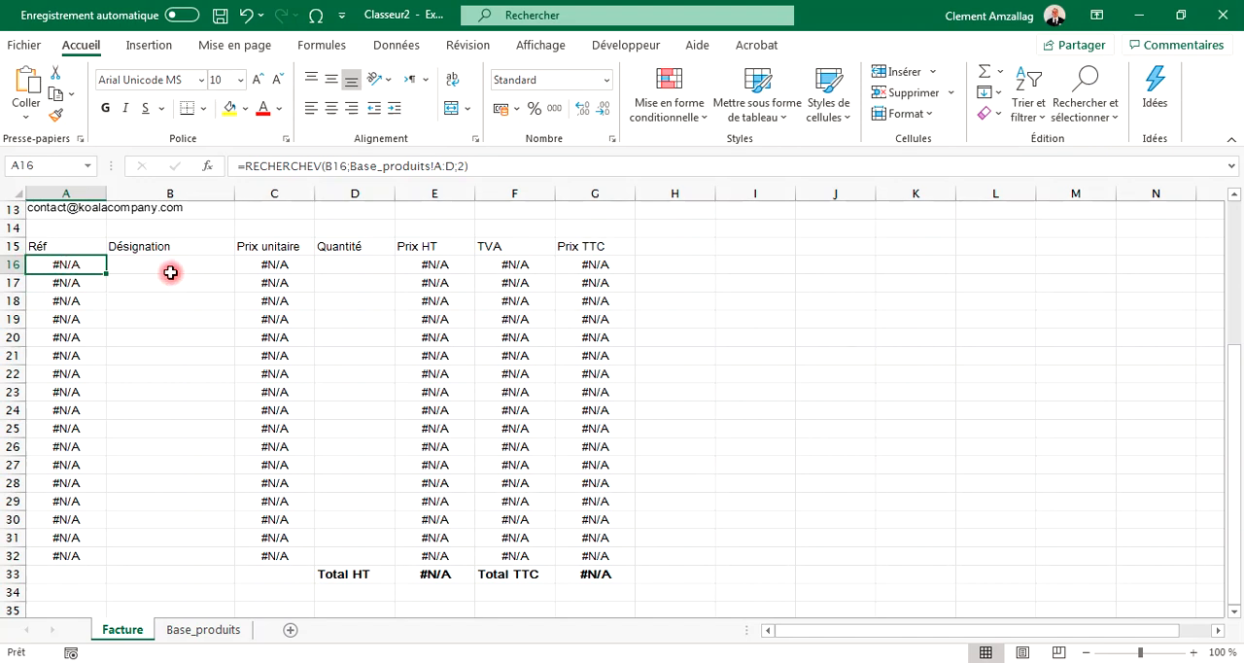
click(10, 265)
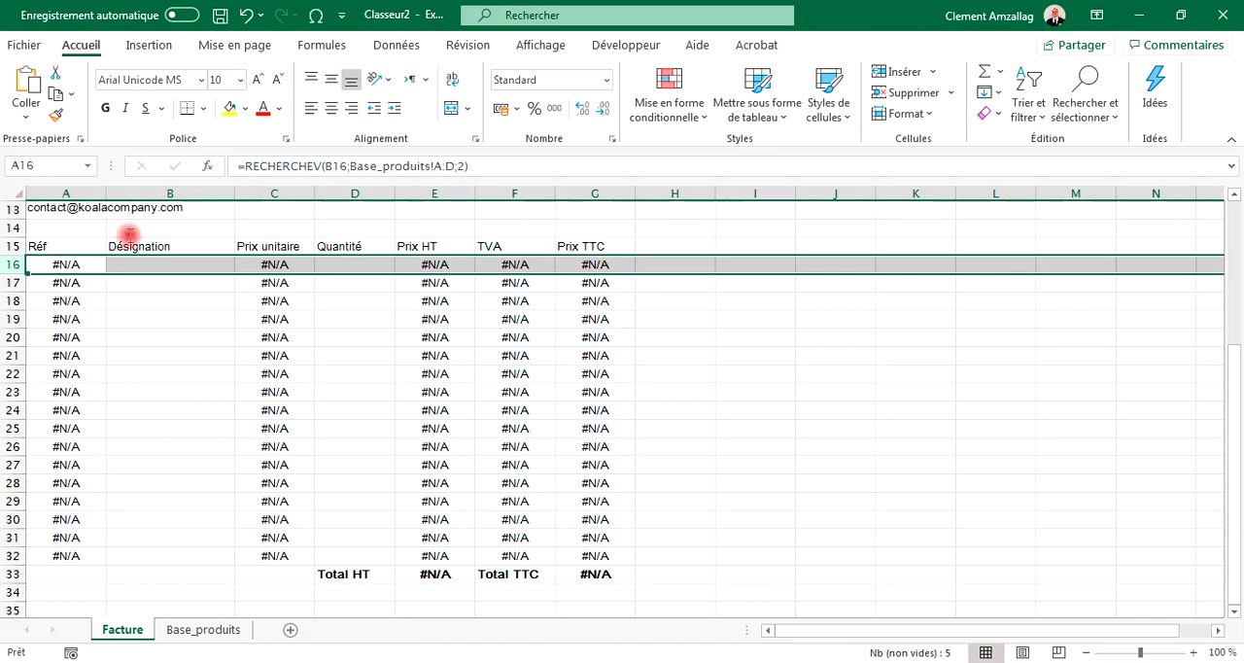
click(86, 265)
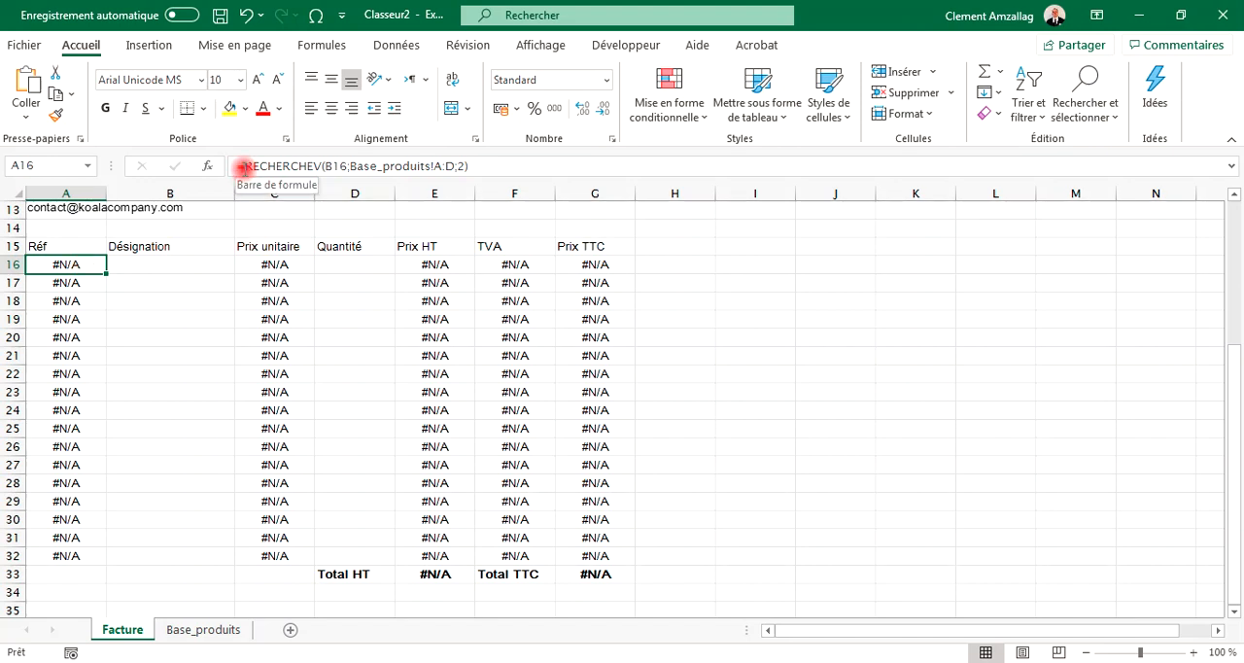
click(243, 166)
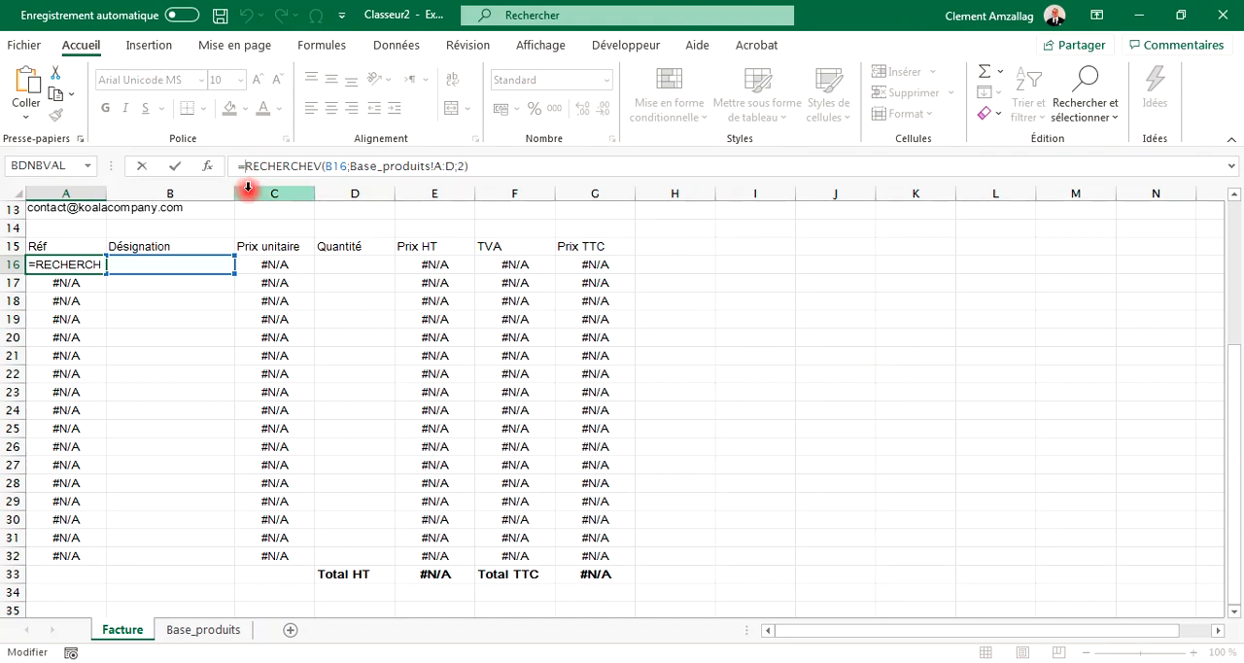
text(SIERRE)
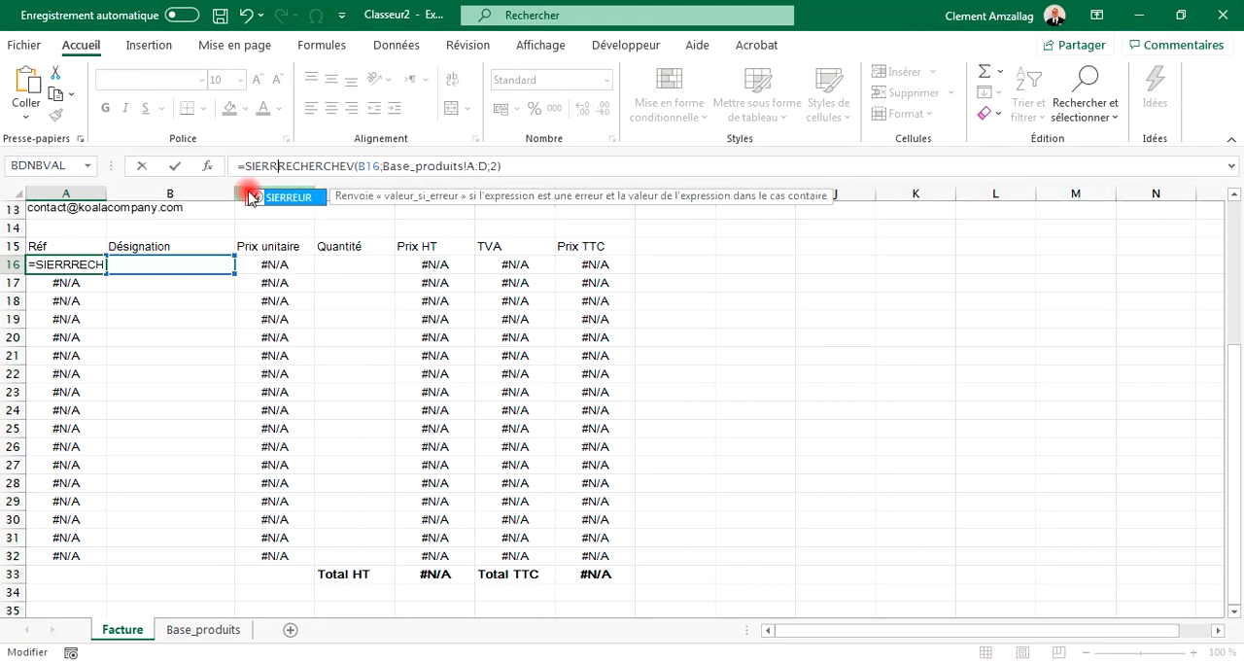
text(UR)
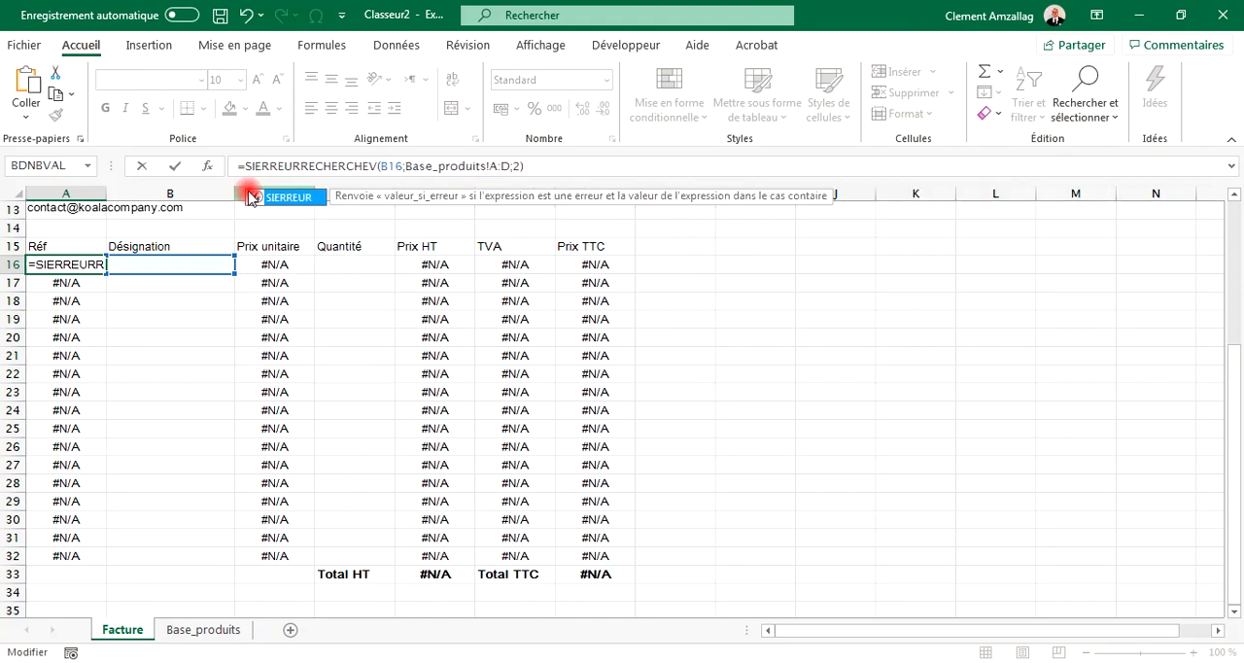
double_click(251, 197)
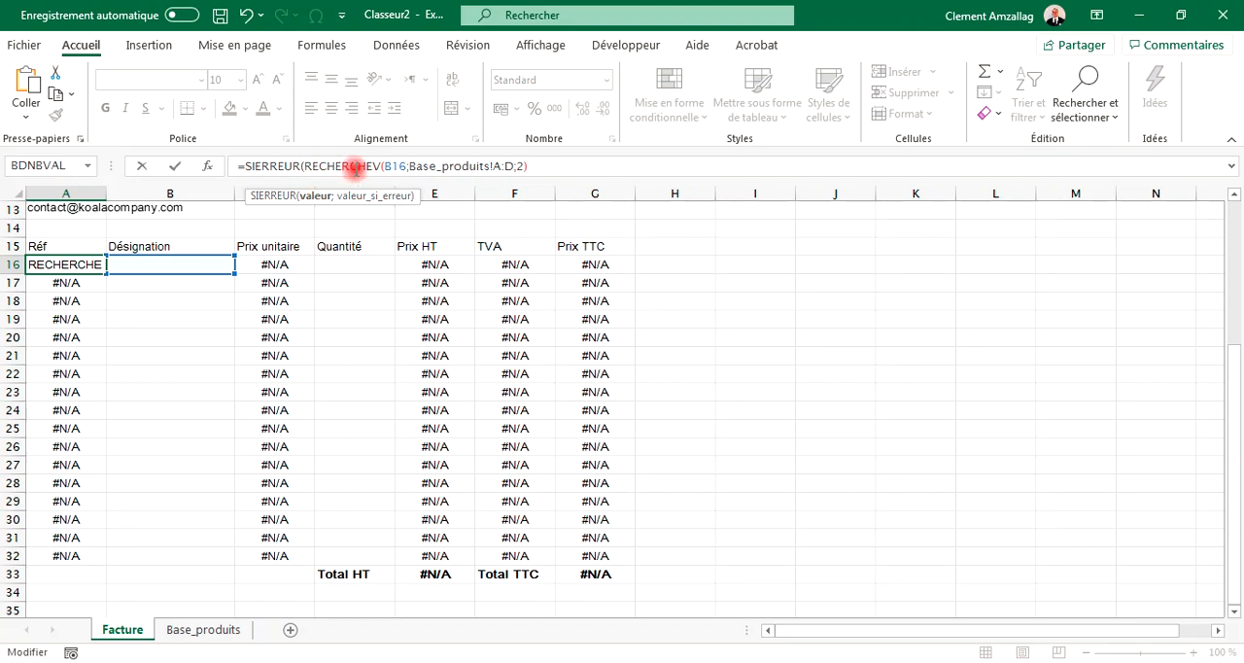
click(533, 168)
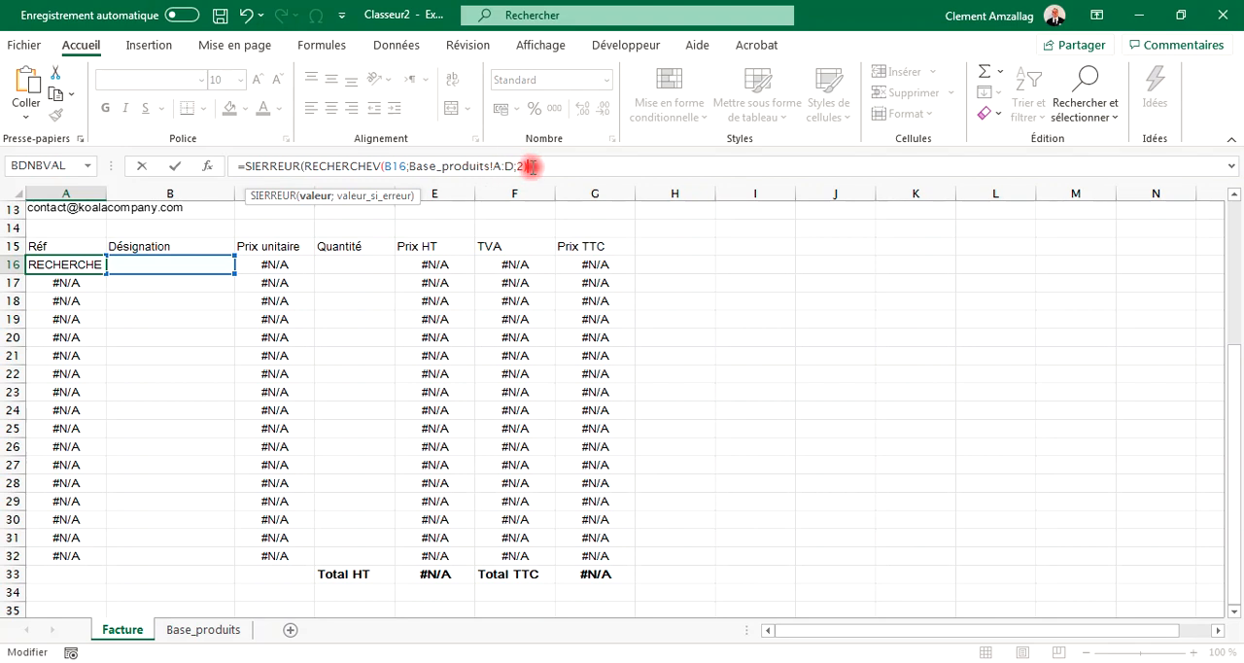
double_click(508, 167)
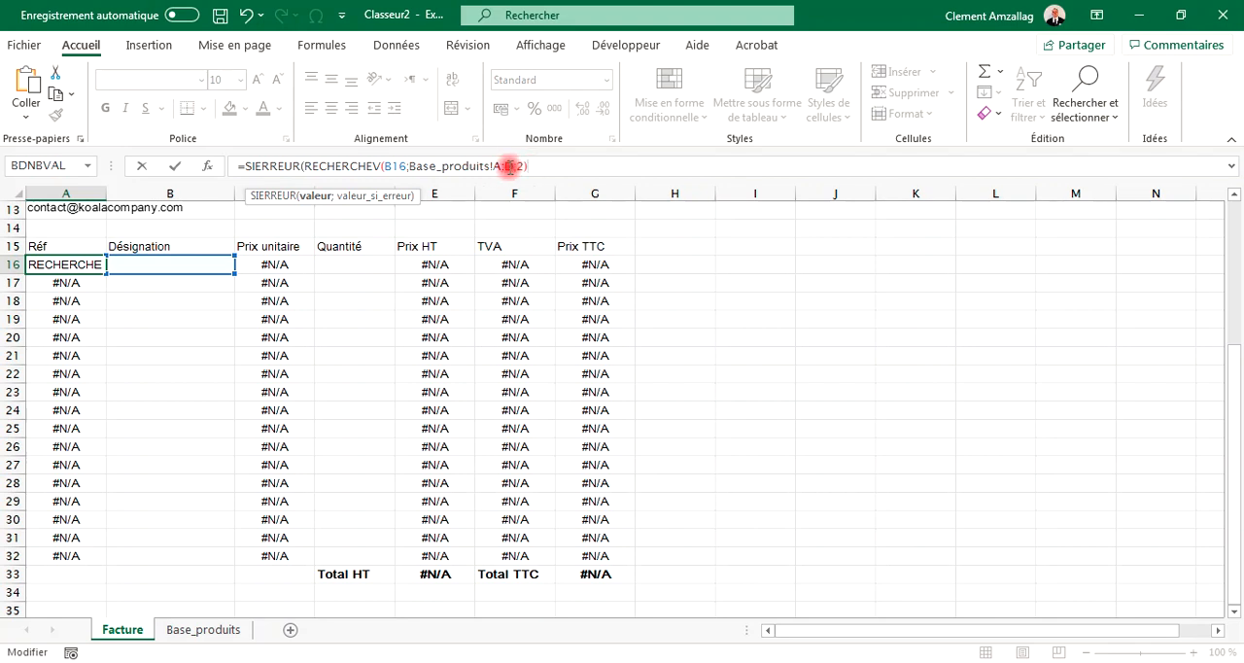
text(;)
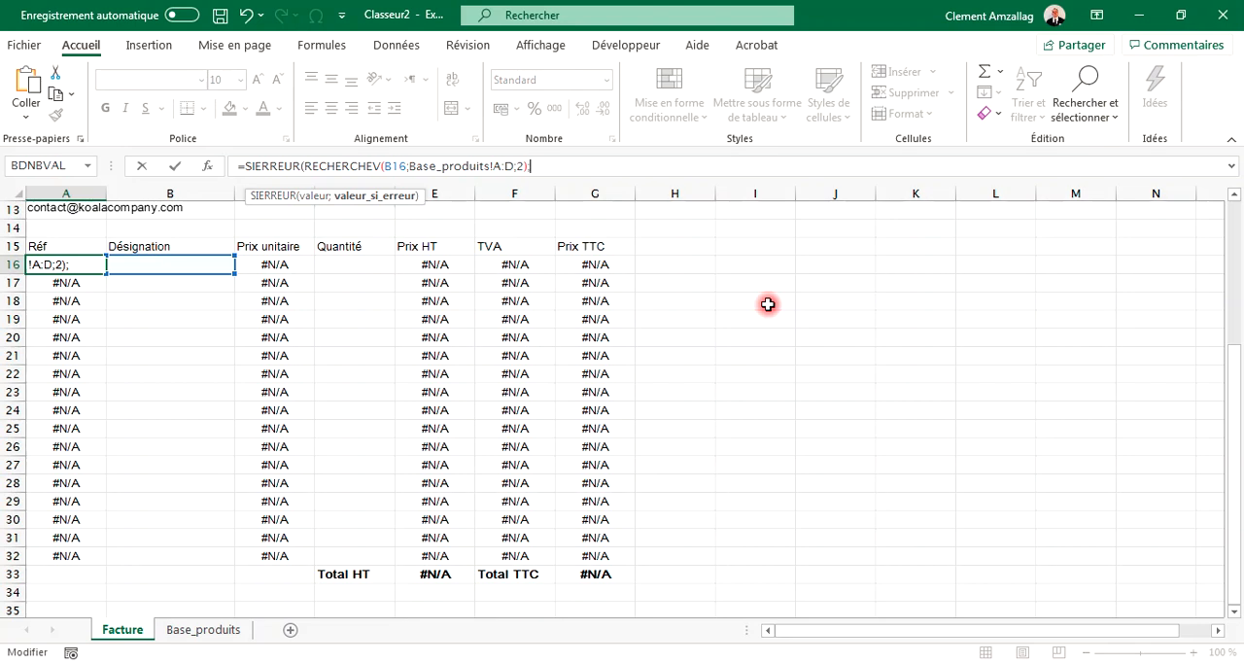
text(")
text())
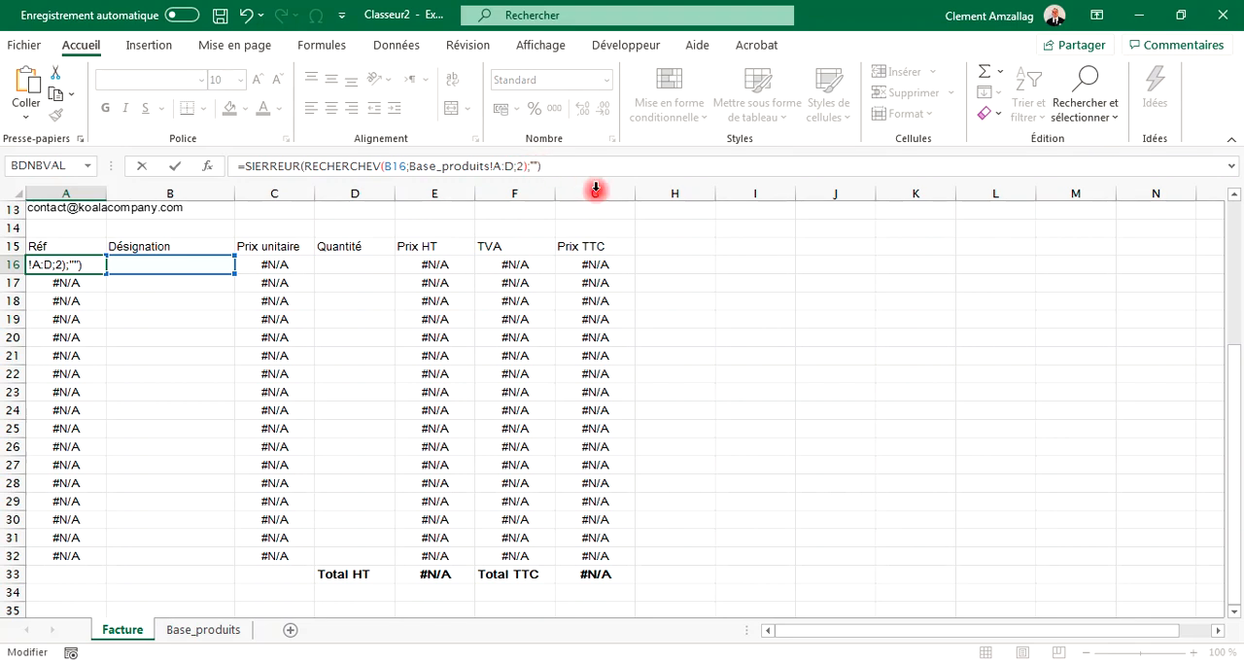
key(Return)
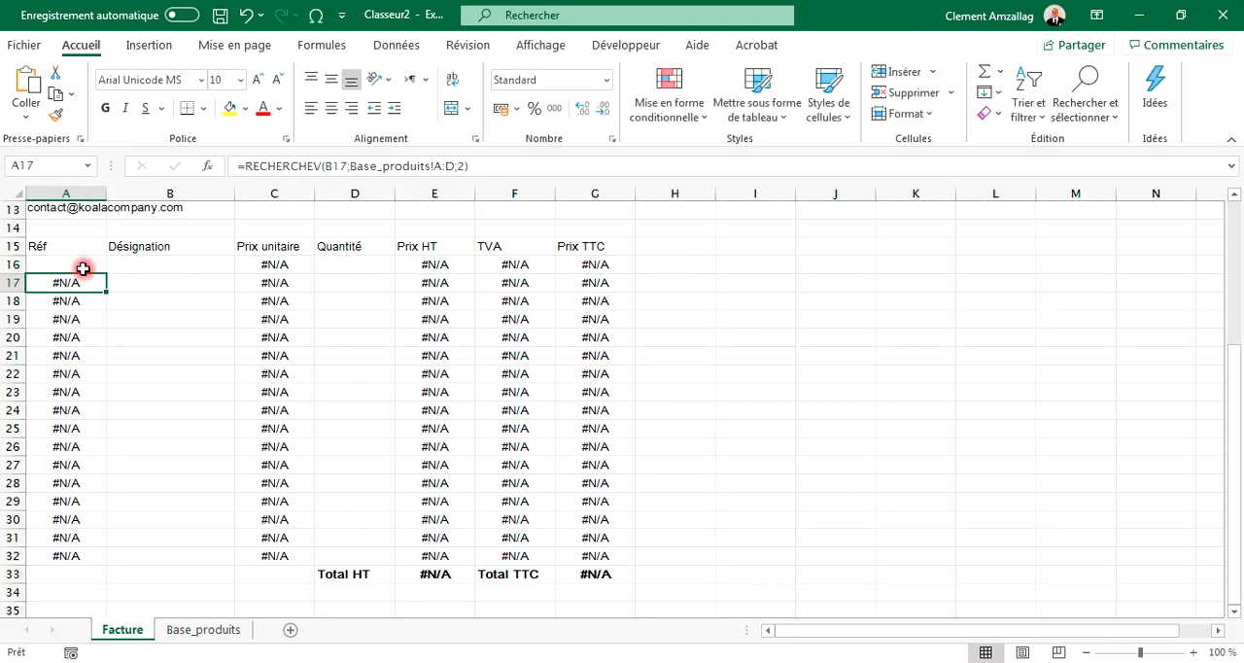
Step: Test the first line by choosing Aspirateur as designation, then empty that designation cell again
click(133, 283)
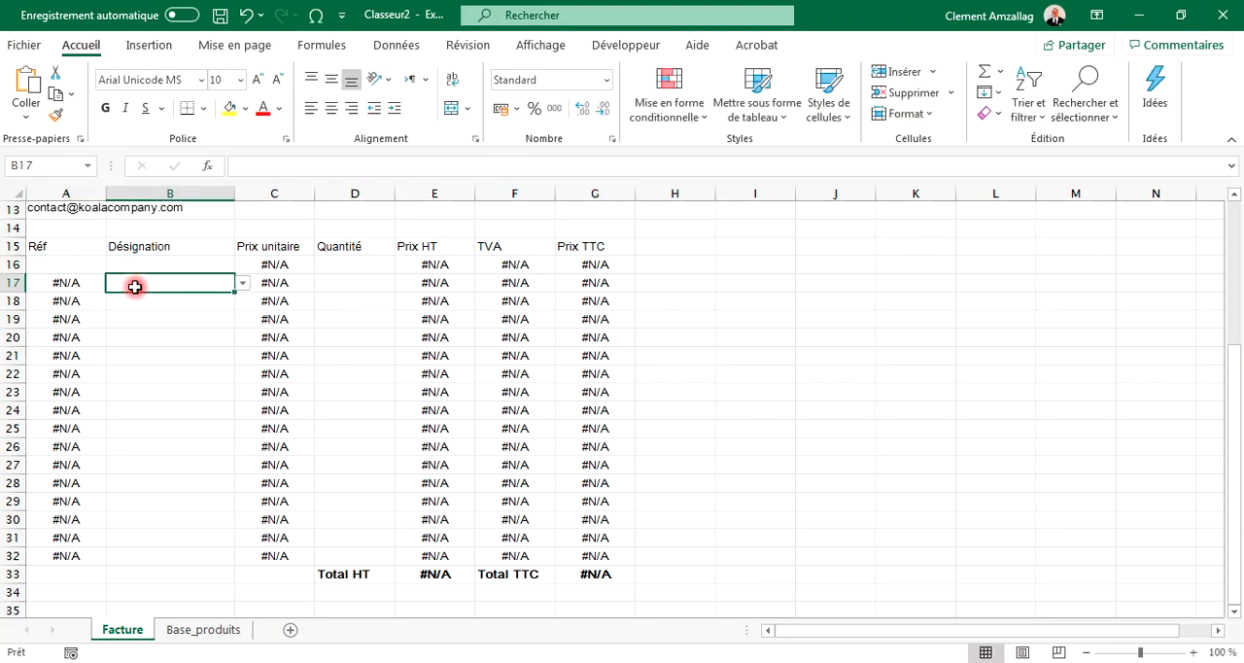
click(84, 271)
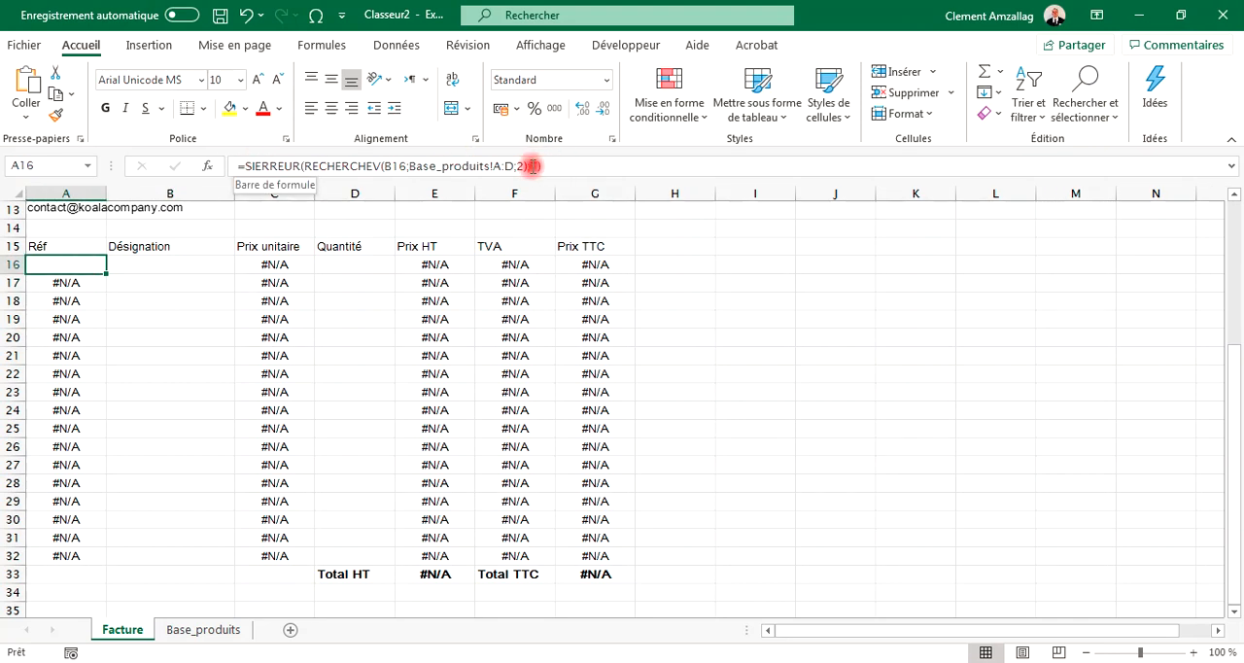
click(181, 268)
click(244, 267)
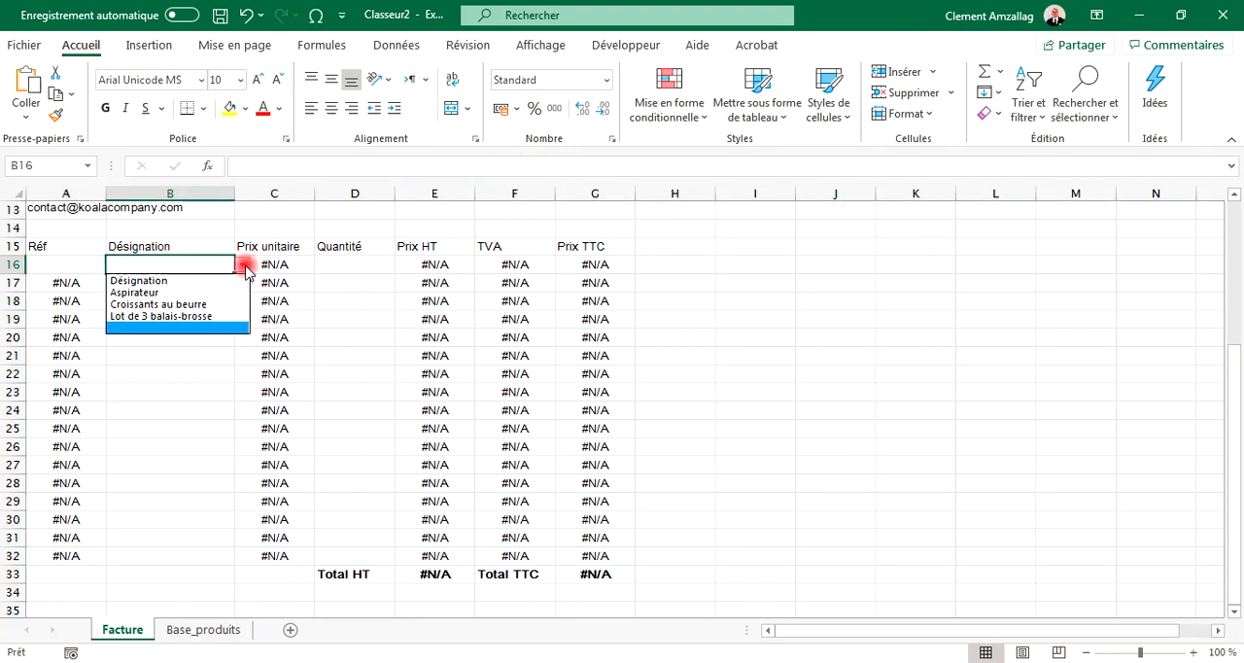
click(204, 295)
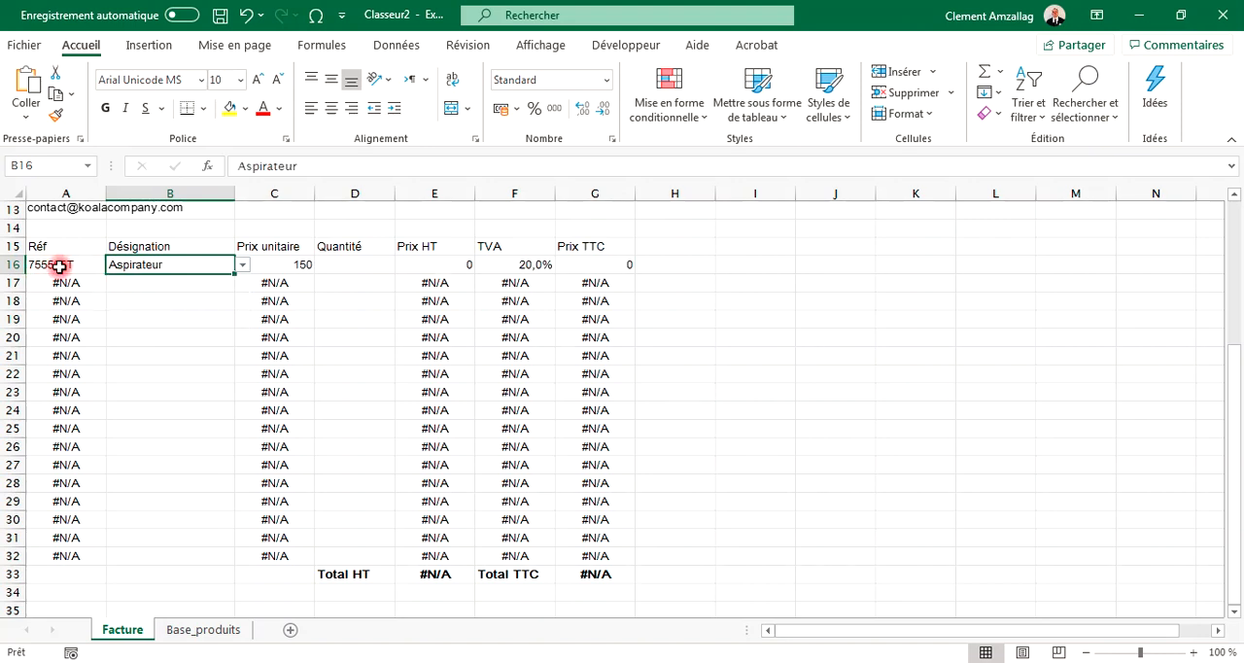
click(242, 264)
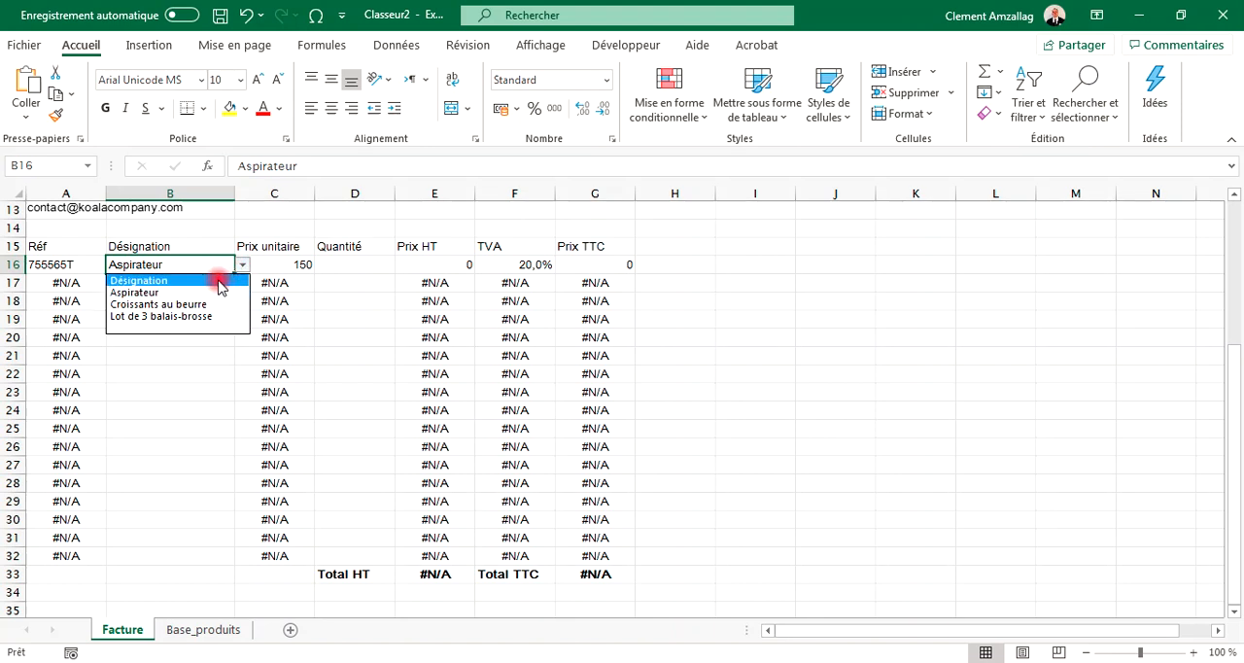
click(217, 327)
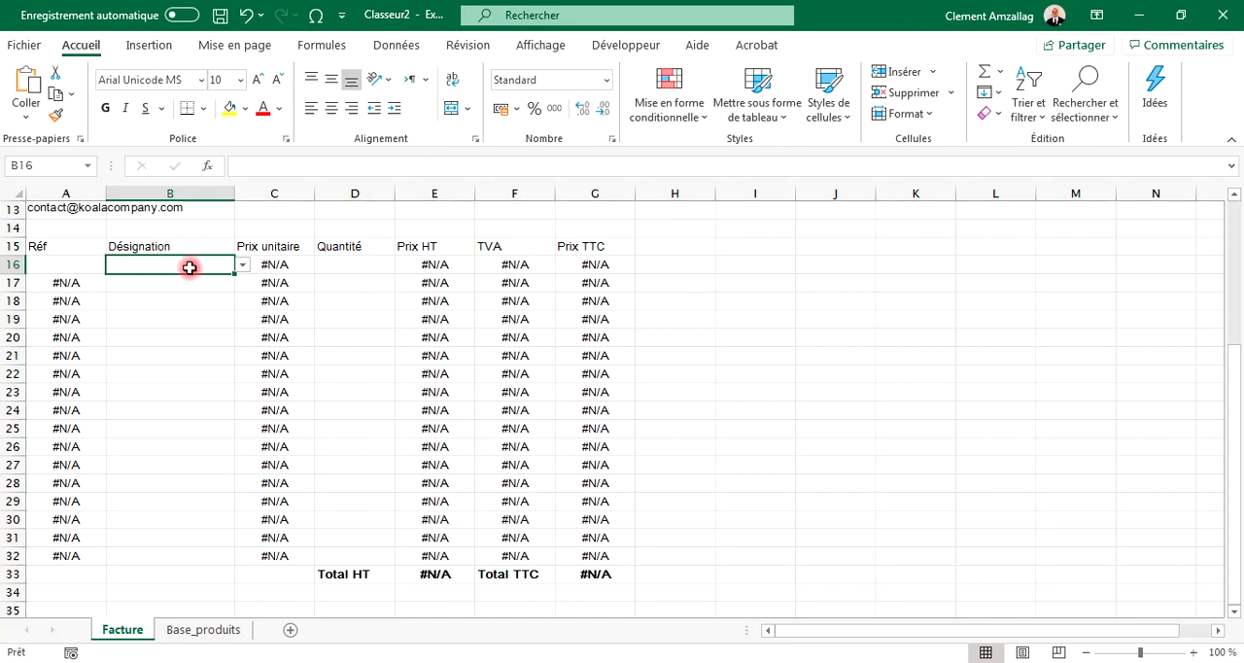
Step: Wrap the first line's Prix unitaire lookup in SIERREUR: =SIERREUR(RECHERCHEV(B16;Base_produits!A:D;3);"")
click(289, 265)
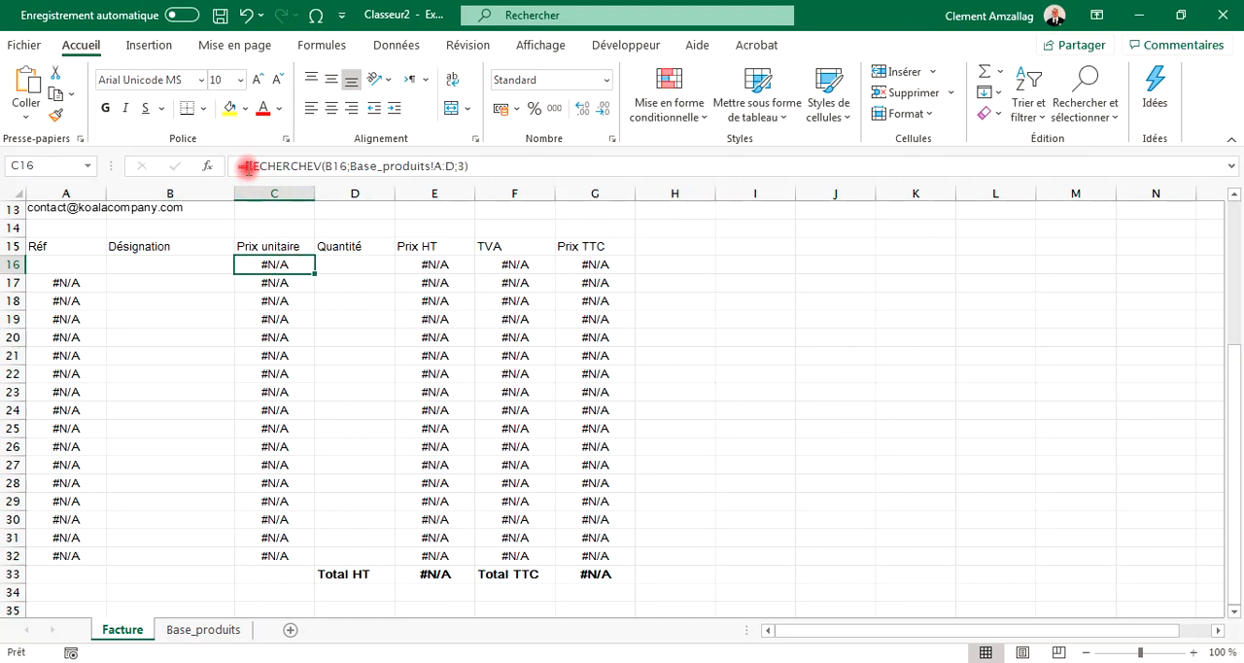
click(245, 166)
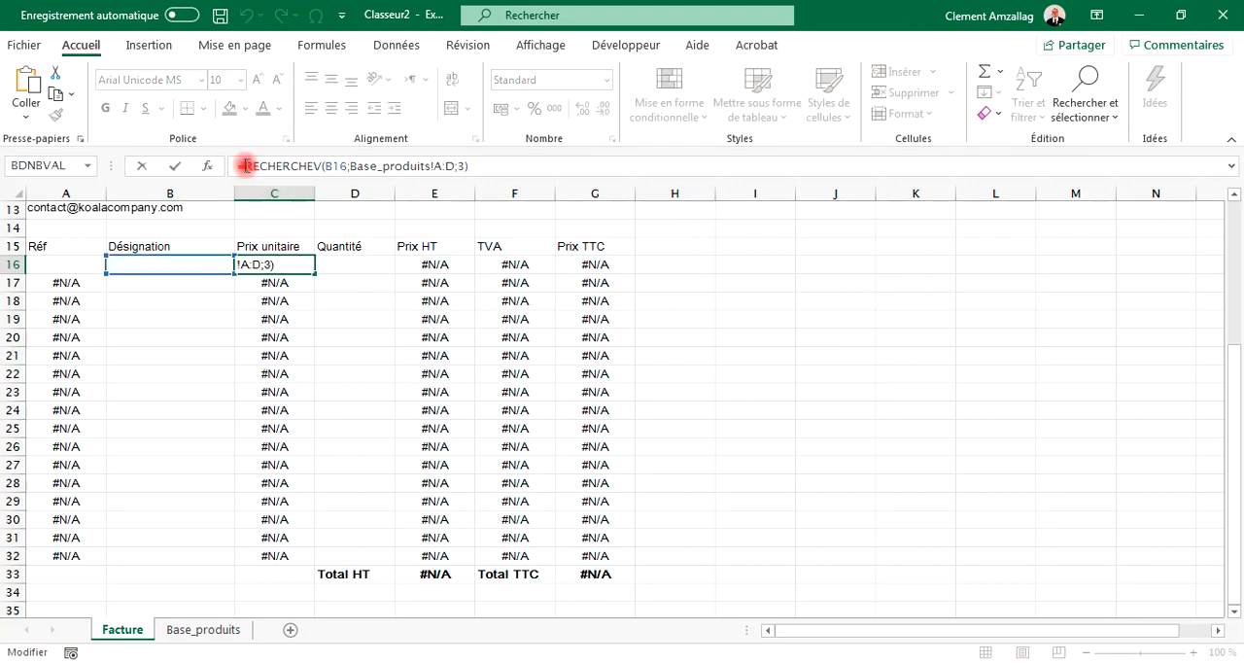
text(SIE)
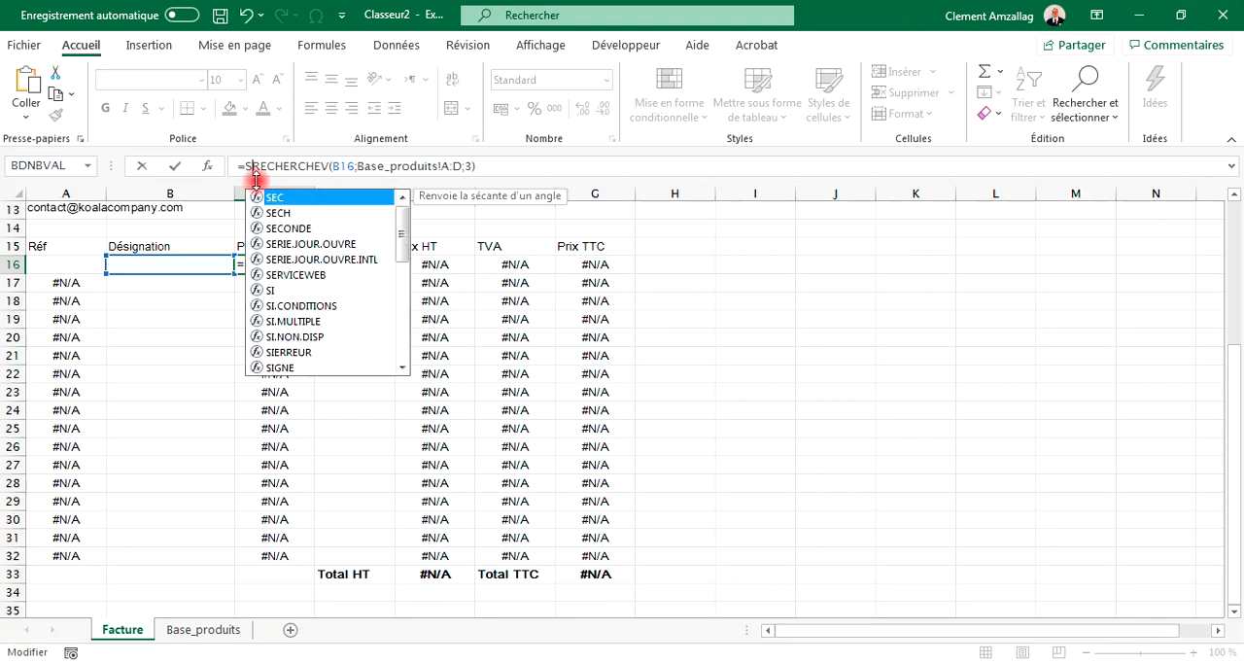
text(RREUR)
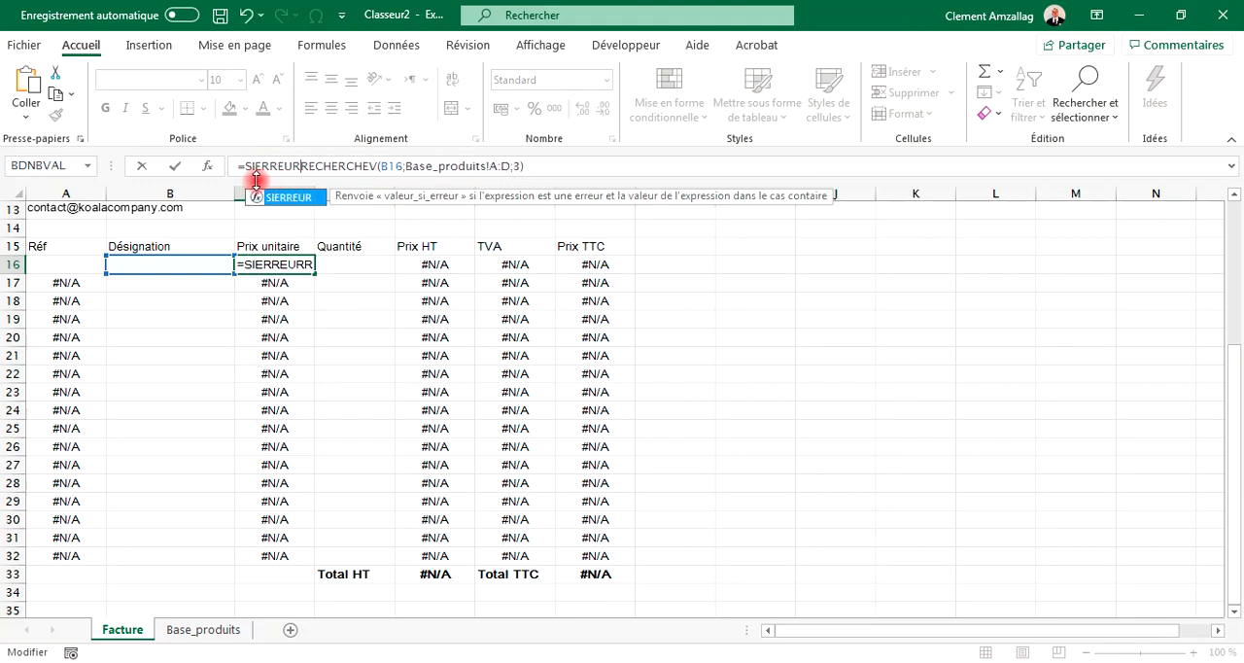
text(()
key(End)
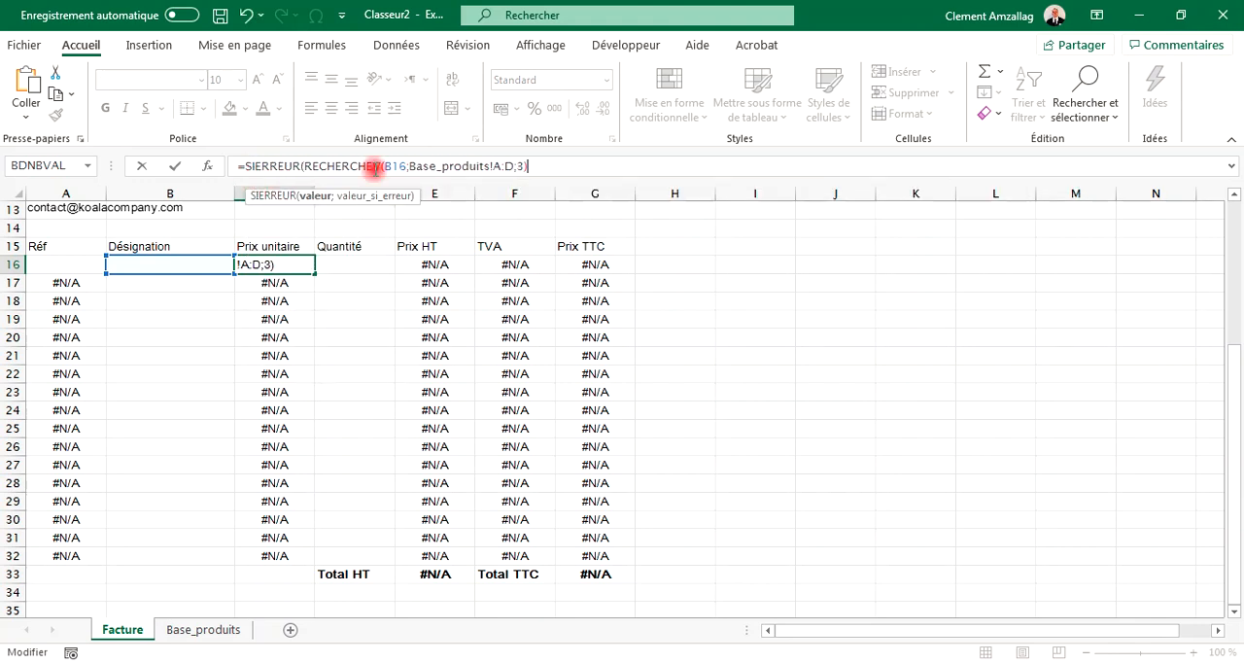
text(;)
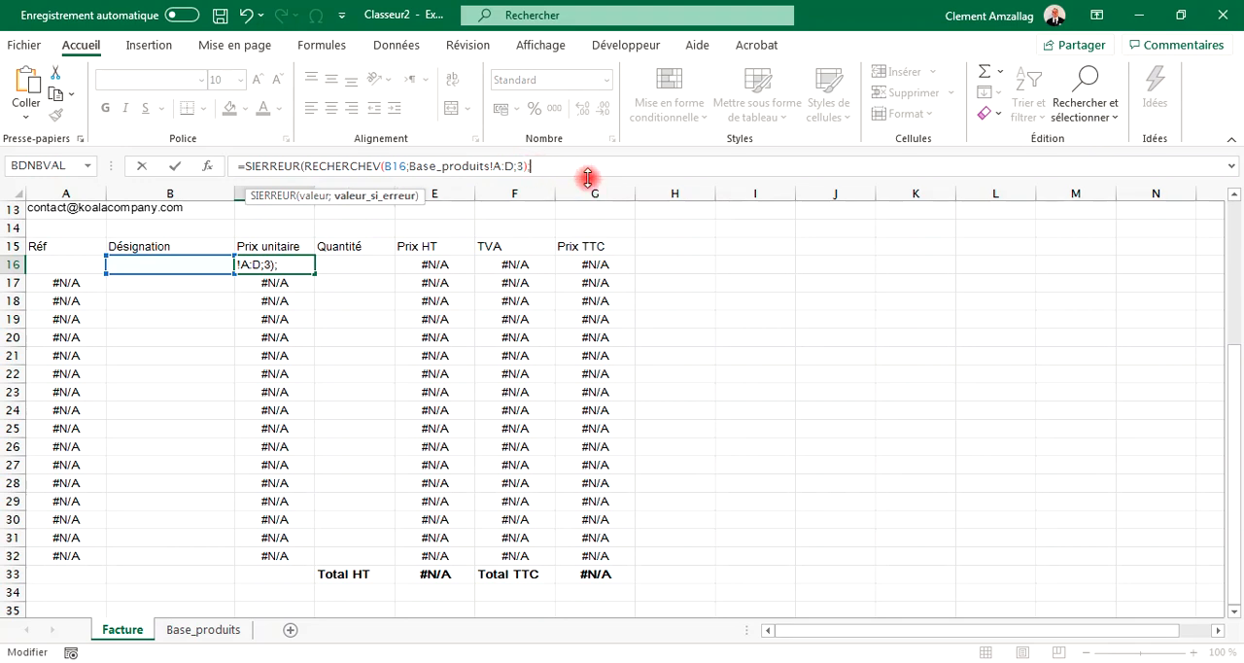
text(""))
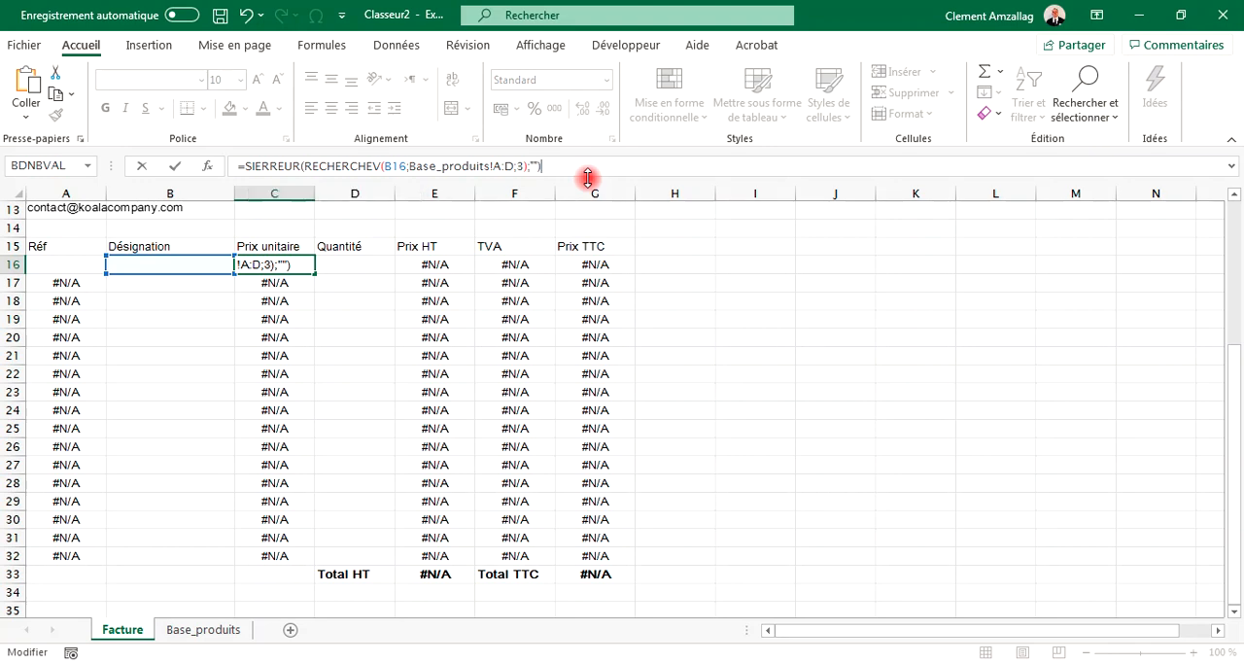
key(Return)
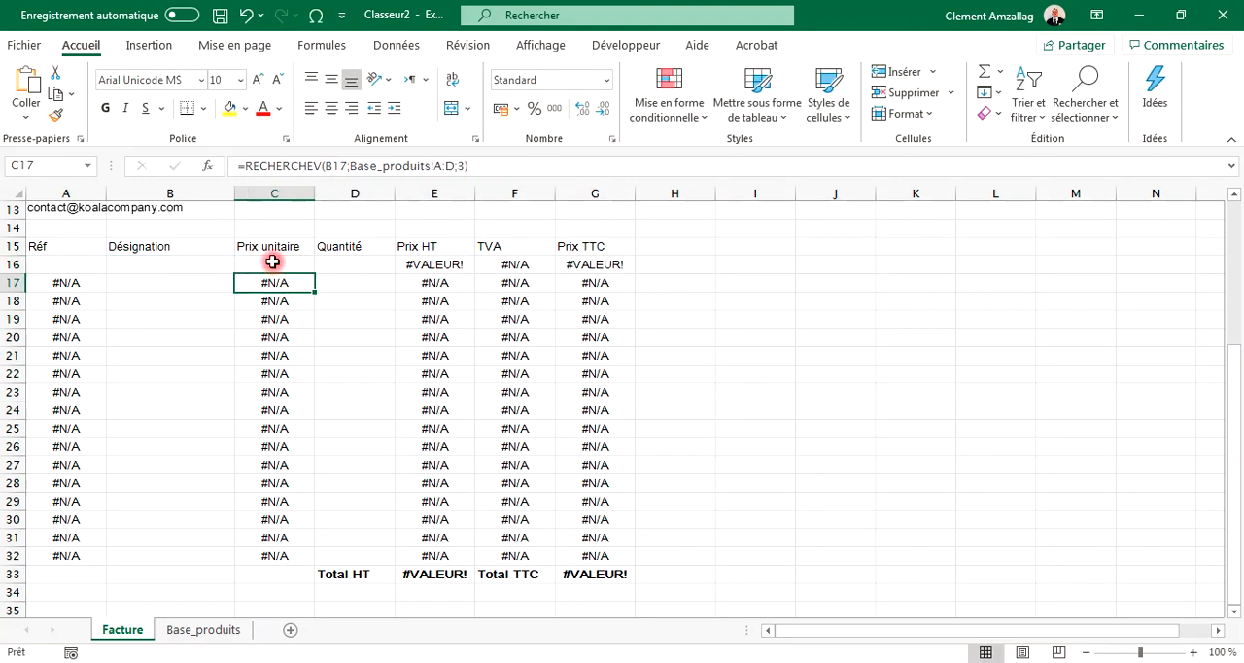
Step: Wrap the first line's Prix HT formula in SIERREUR: =SIERREUR(C16*D16;"")
click(273, 262)
click(445, 267)
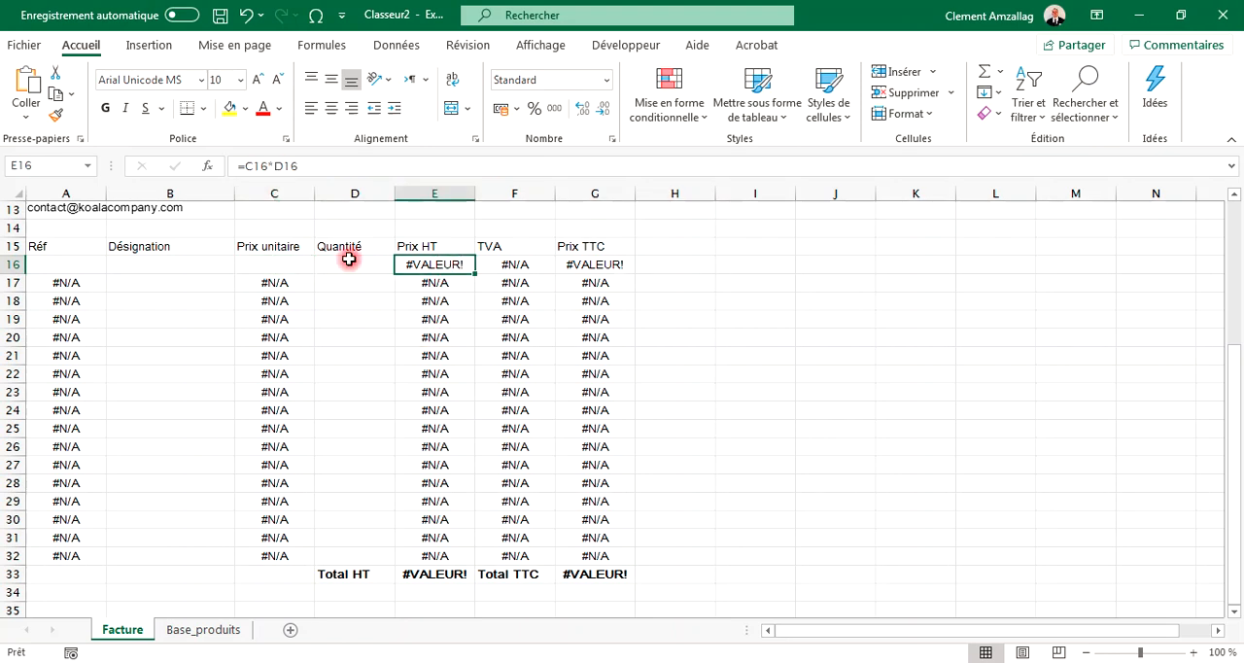
click(245, 166)
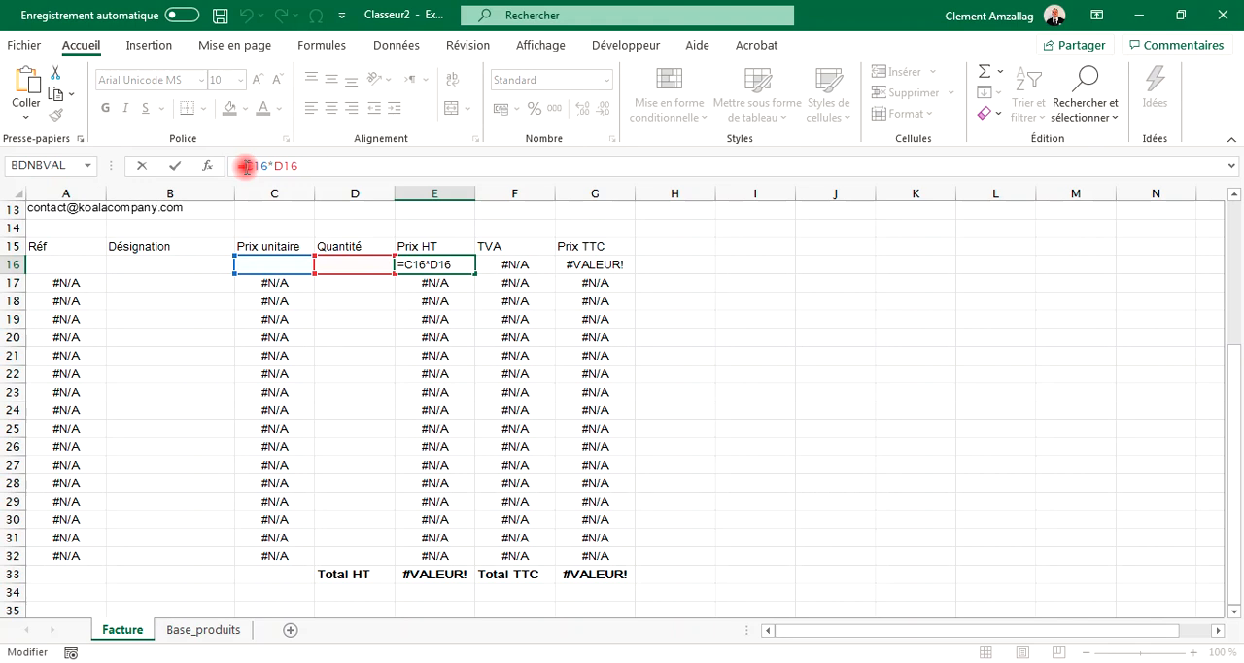
text(SIERREUR)
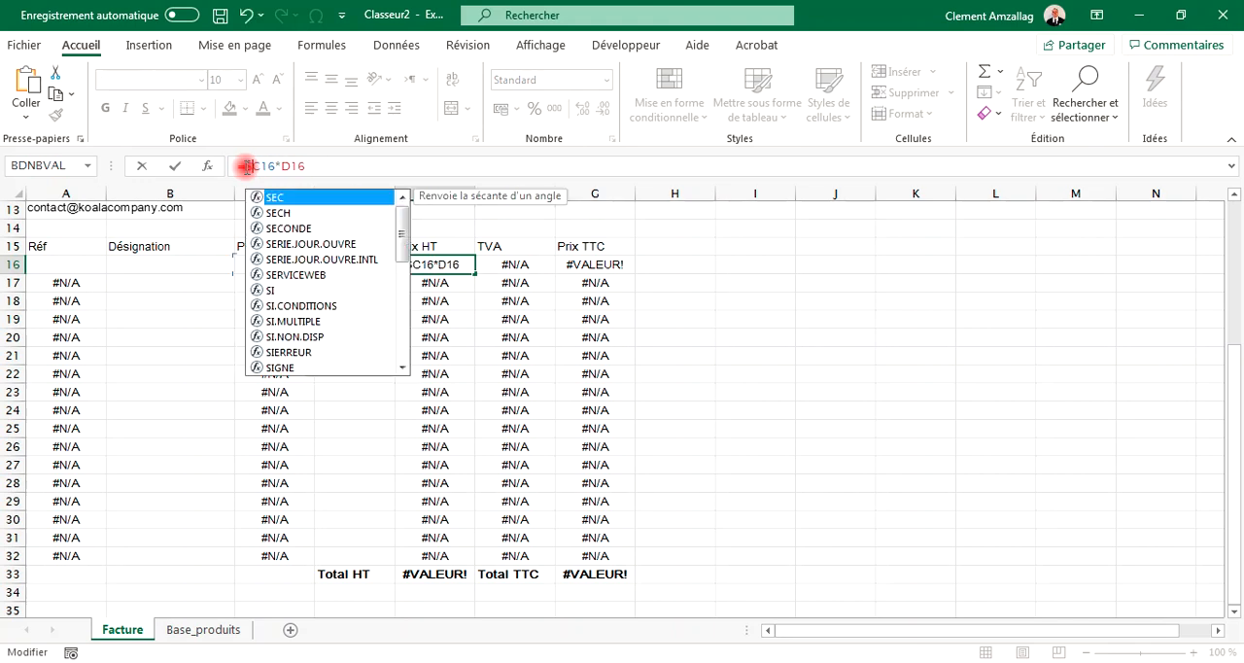
text((C16*D16)
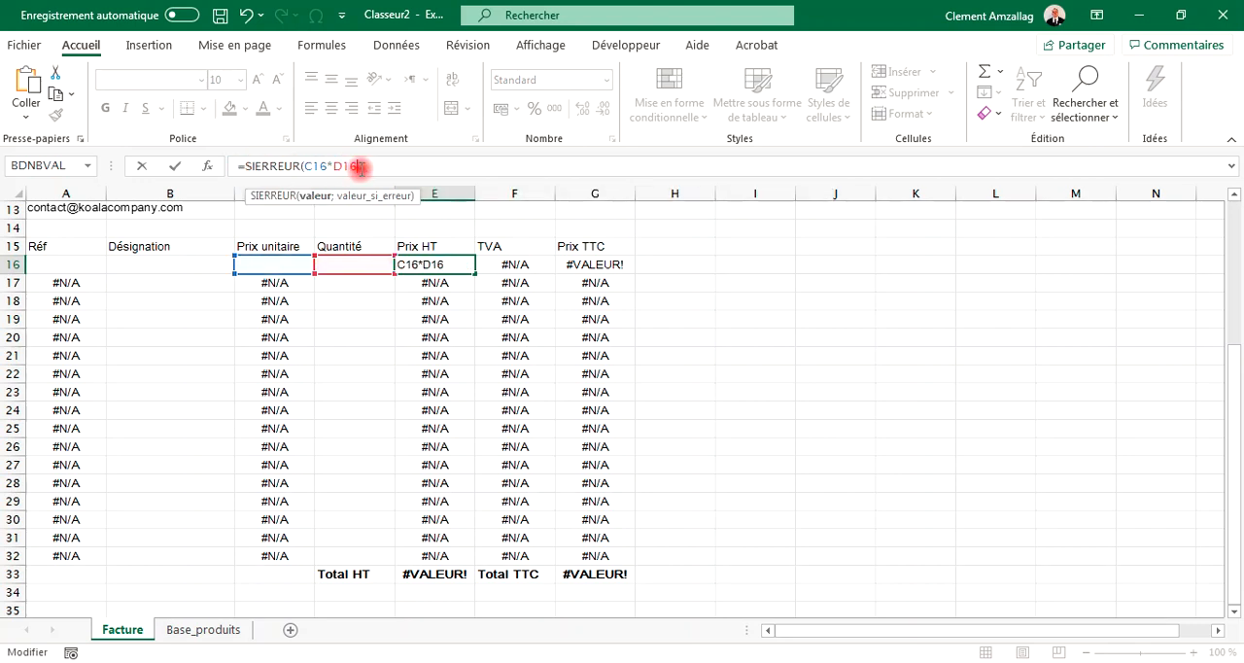
text(;)
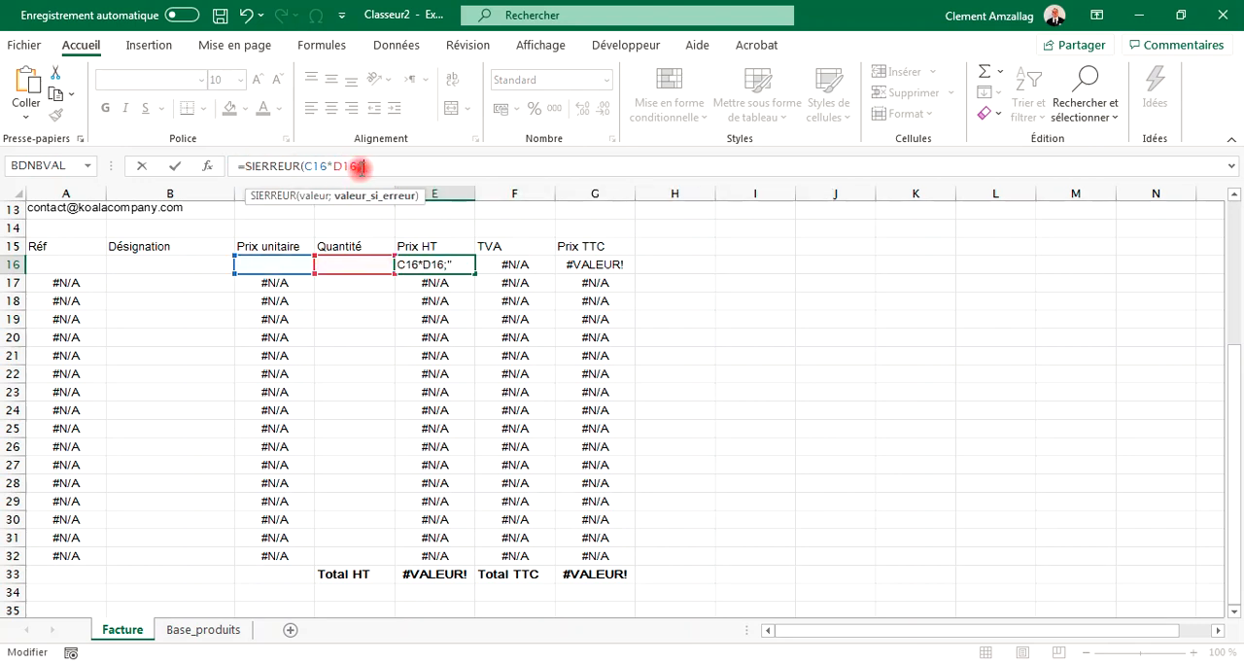
text(""))
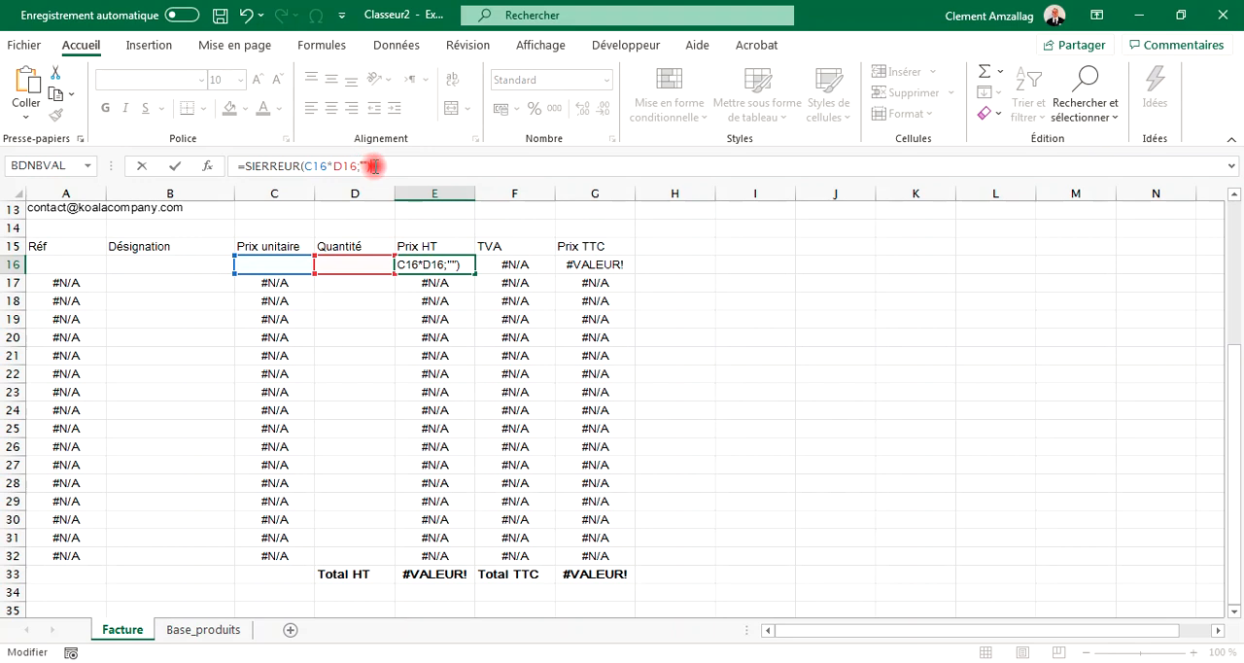
key(Return)
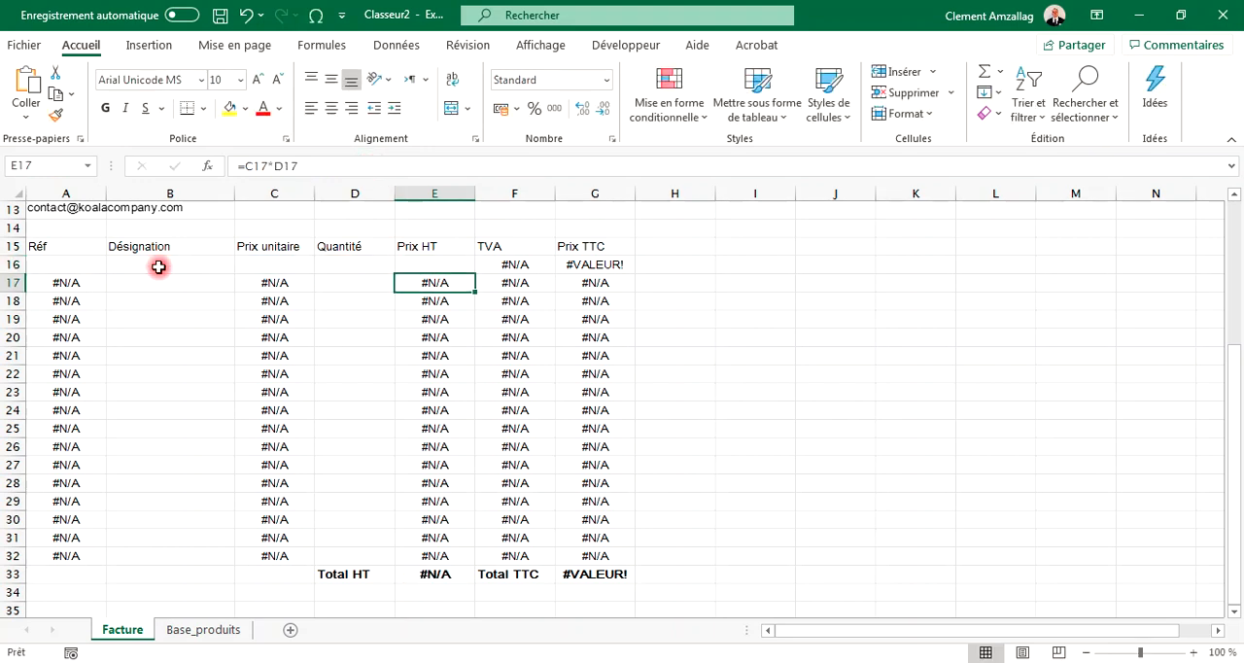
Step: Wrap the first line's TVA lookup in SIERREUR: =SIERREUR(RECHERCHEV(B16;Base_produits!A:D;4);"")
click(521, 265)
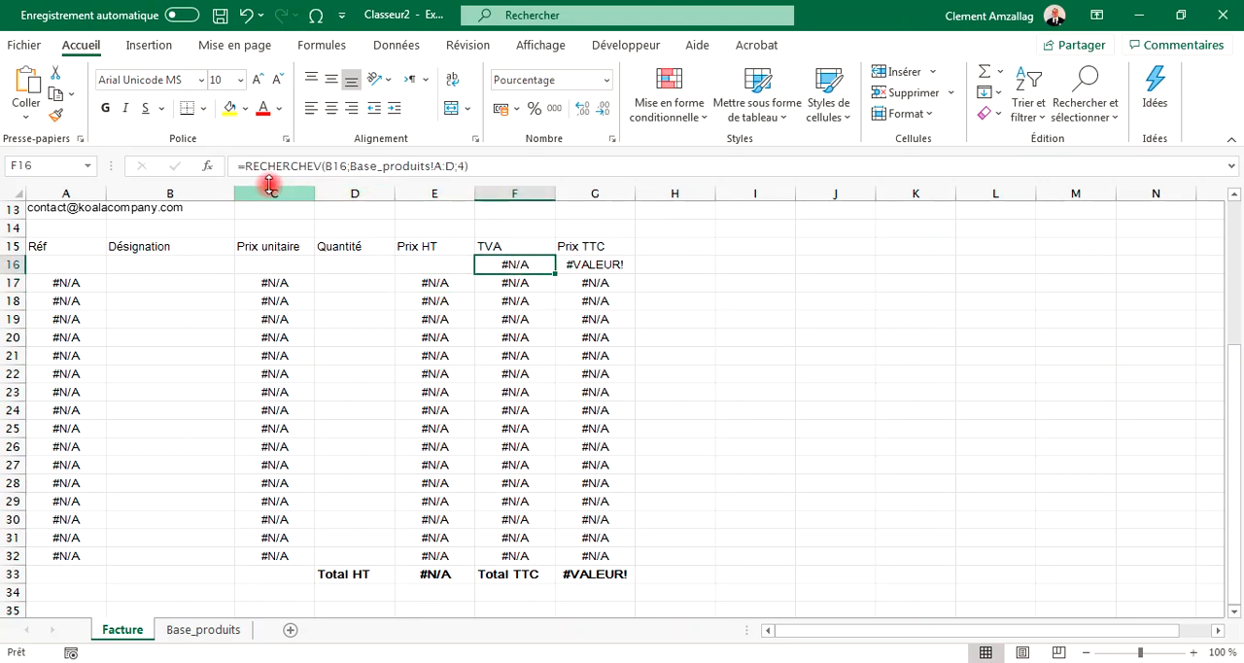
click(243, 166)
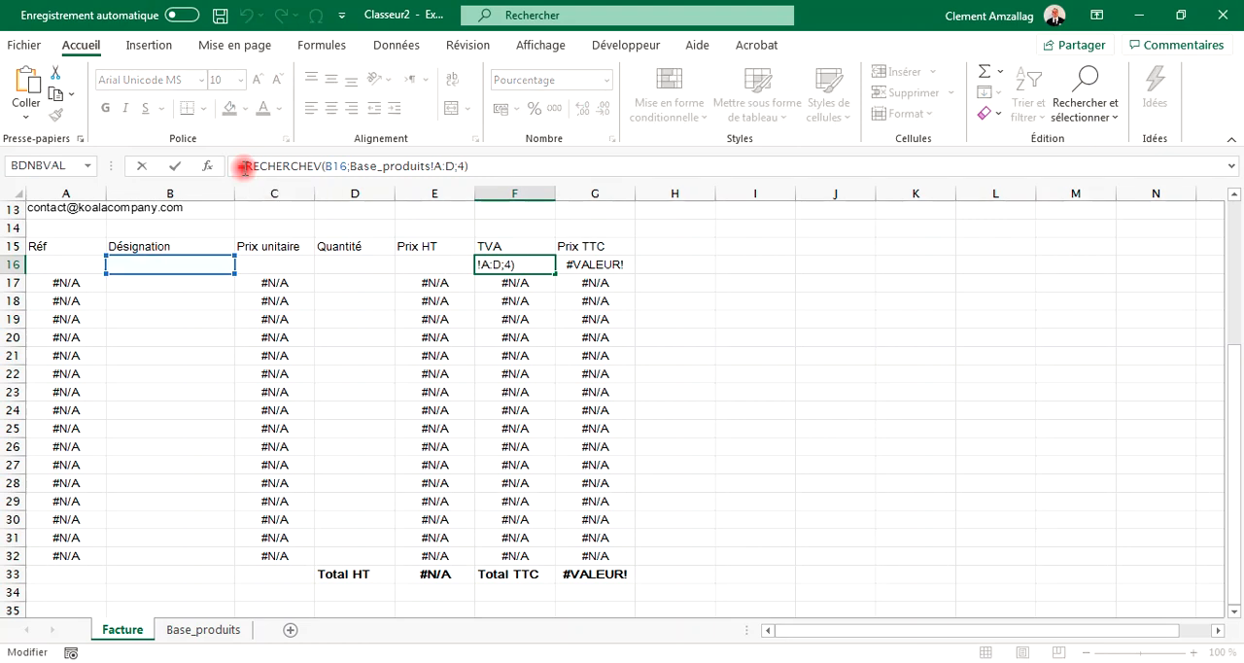
text(SIERRE)
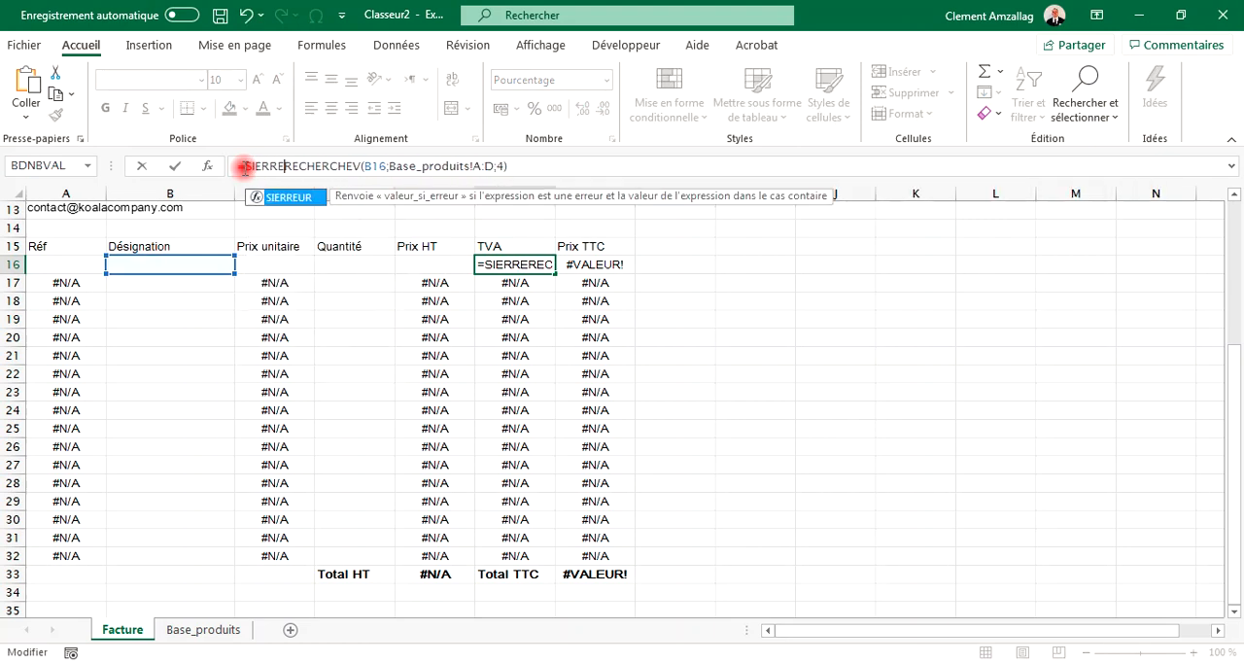
text(UR()
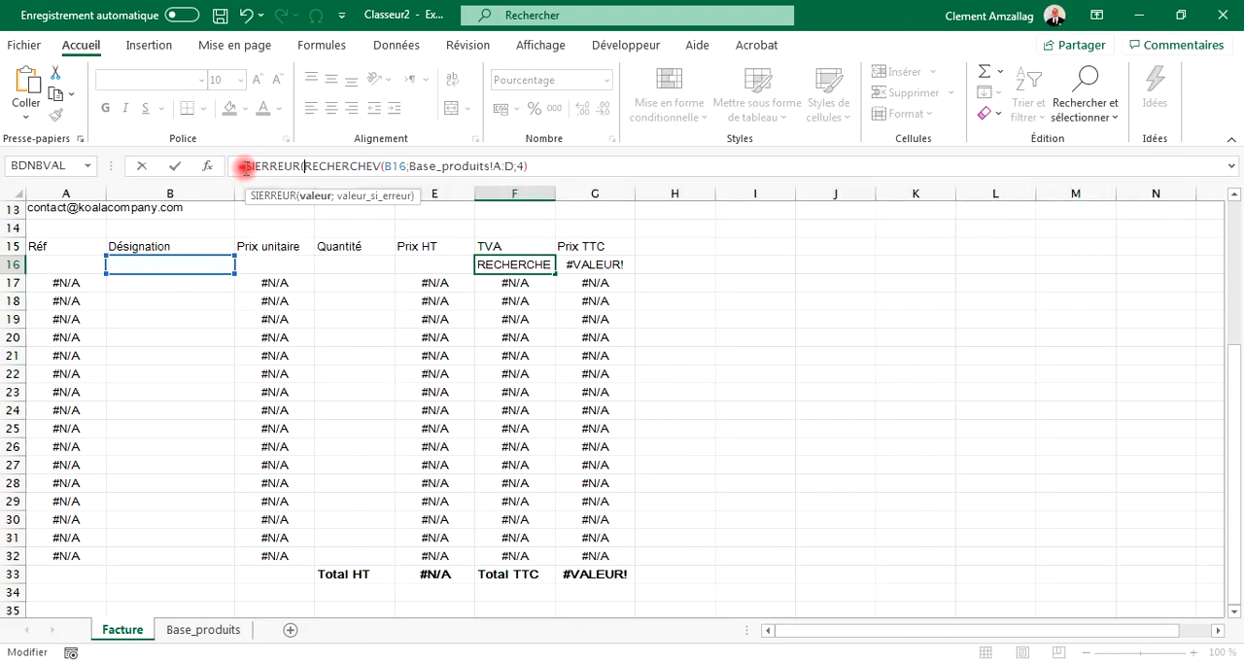
click(541, 167)
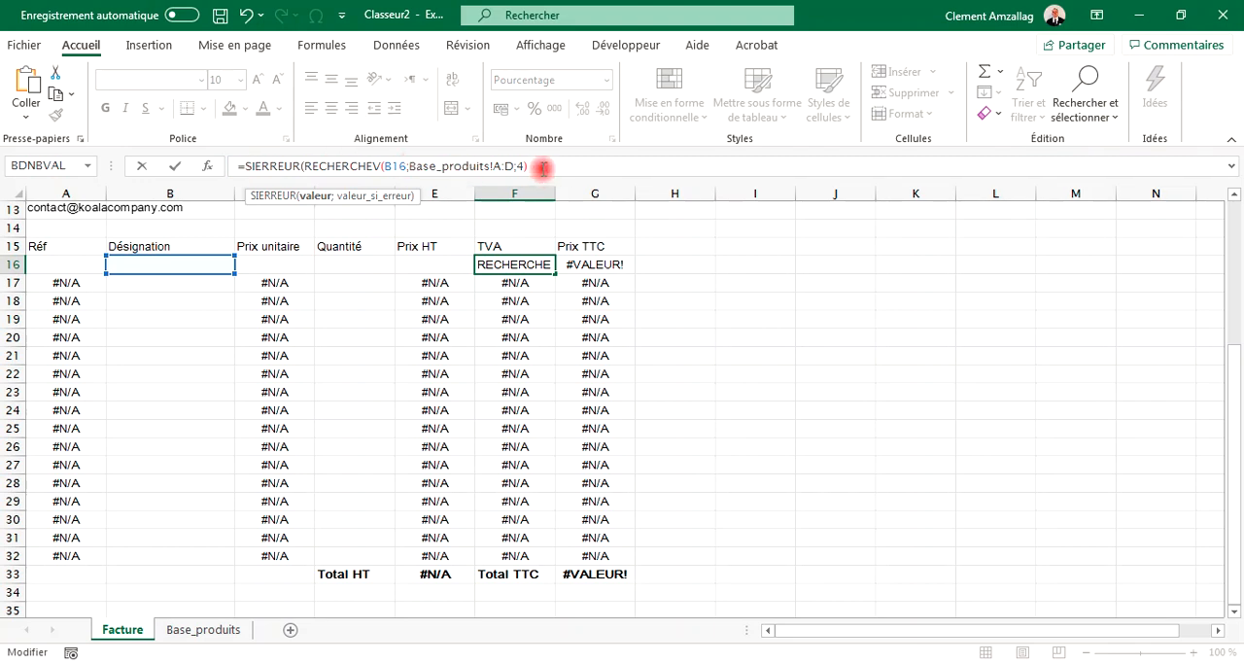
text(;)
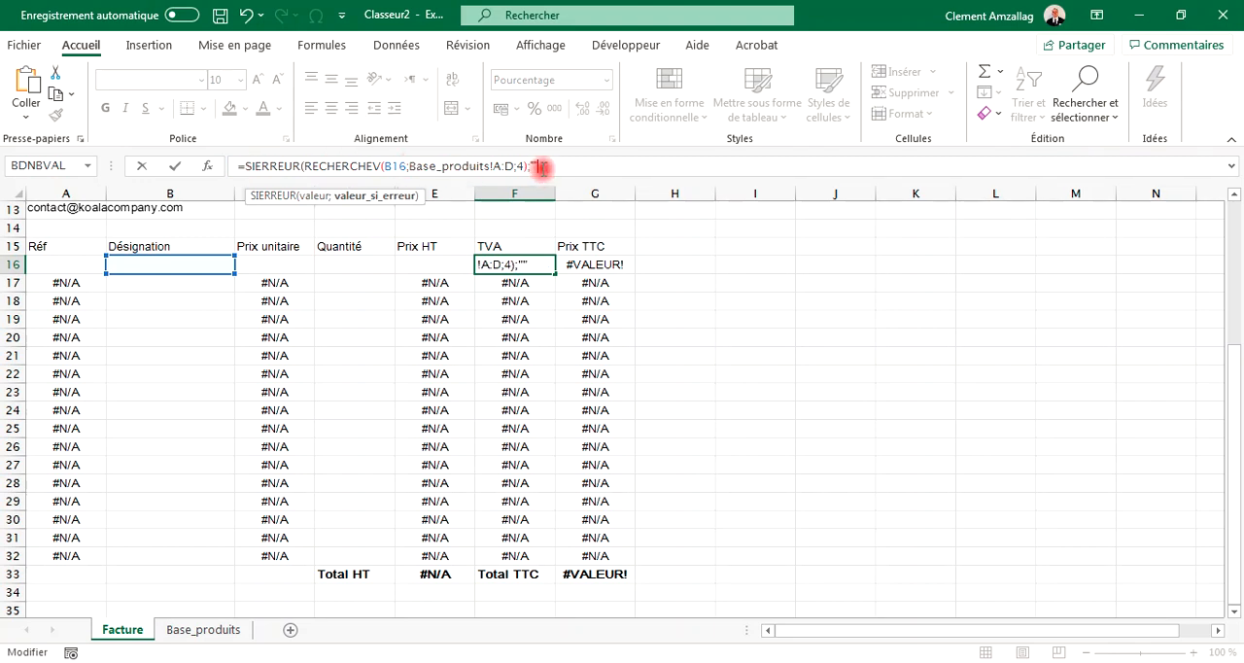
key(Return)
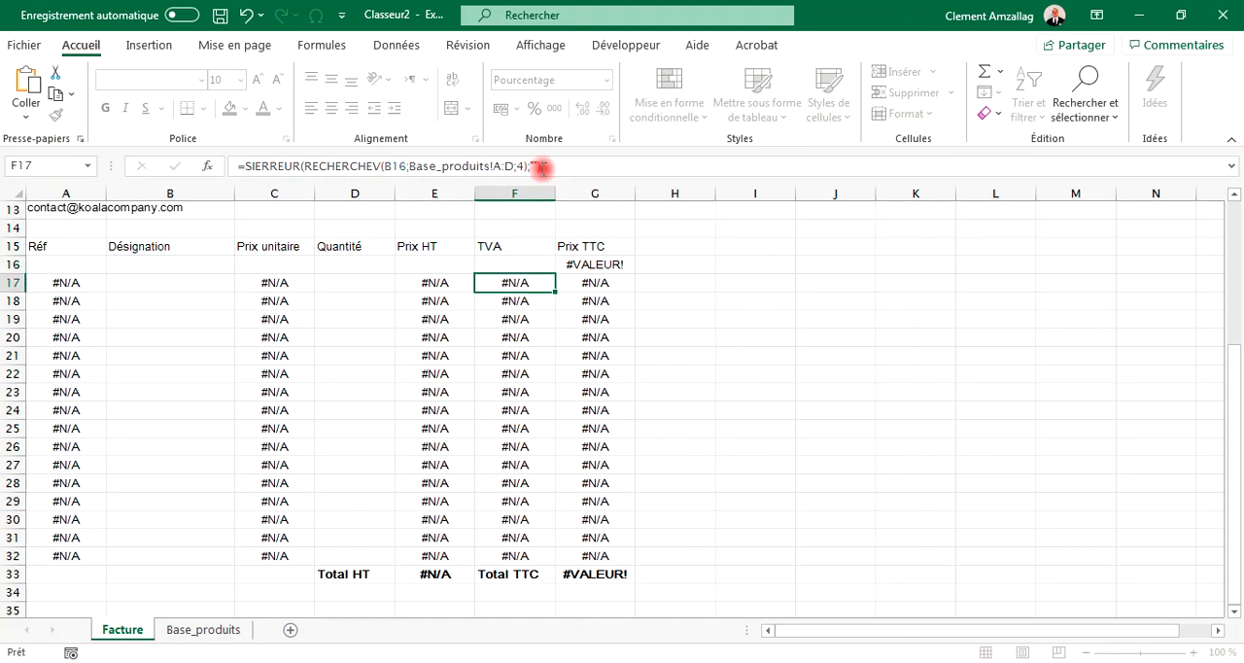
Step: Wrap the first line's Prix TTC formula in SIERREUR, accepting the correction to =SIERREUR(ARRONDI(E16*(1+F16);2);"")
click(618, 263)
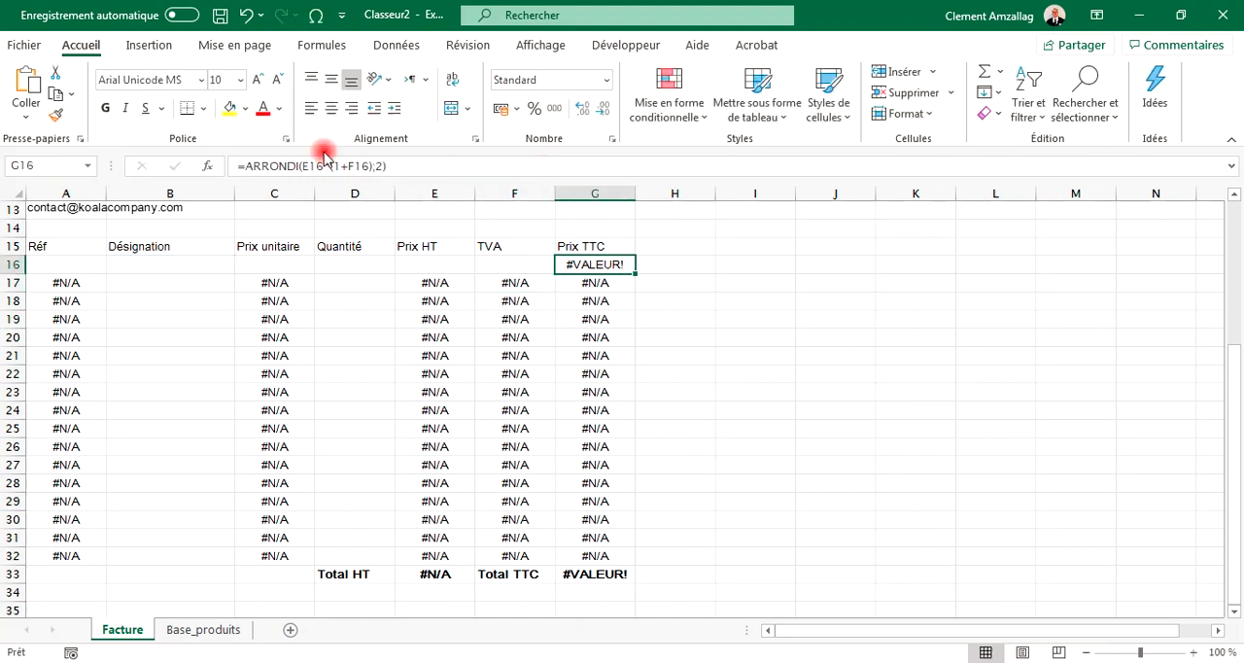
click(248, 165)
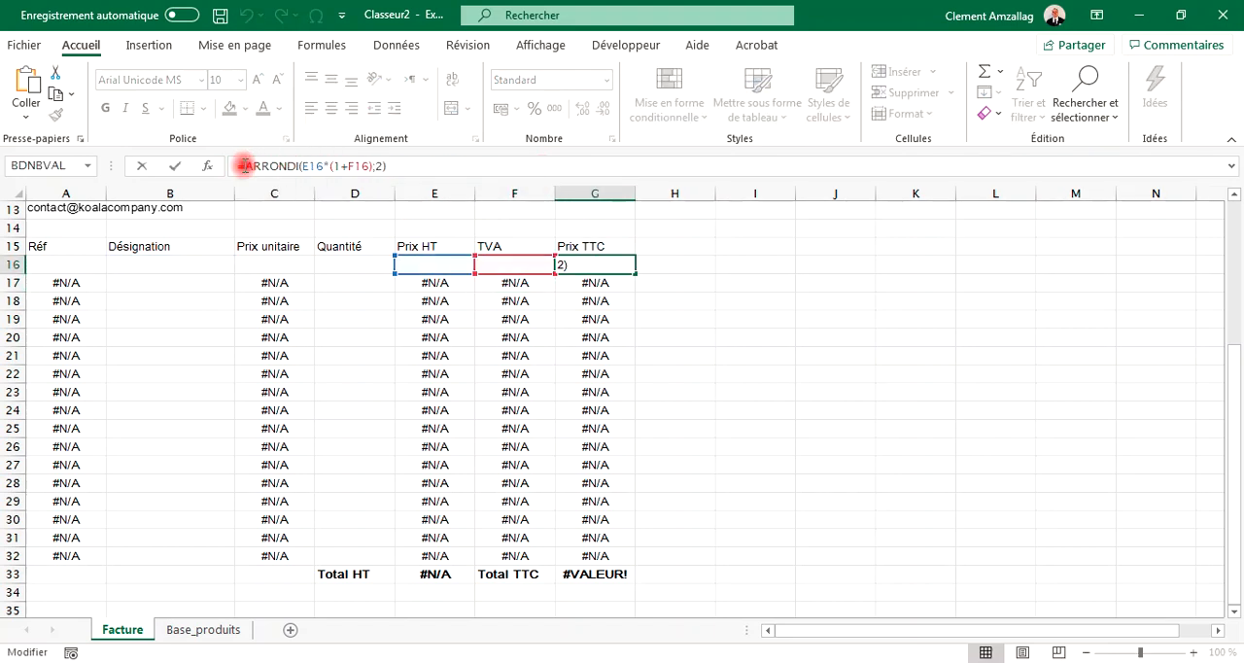
text(=SIERREUR()
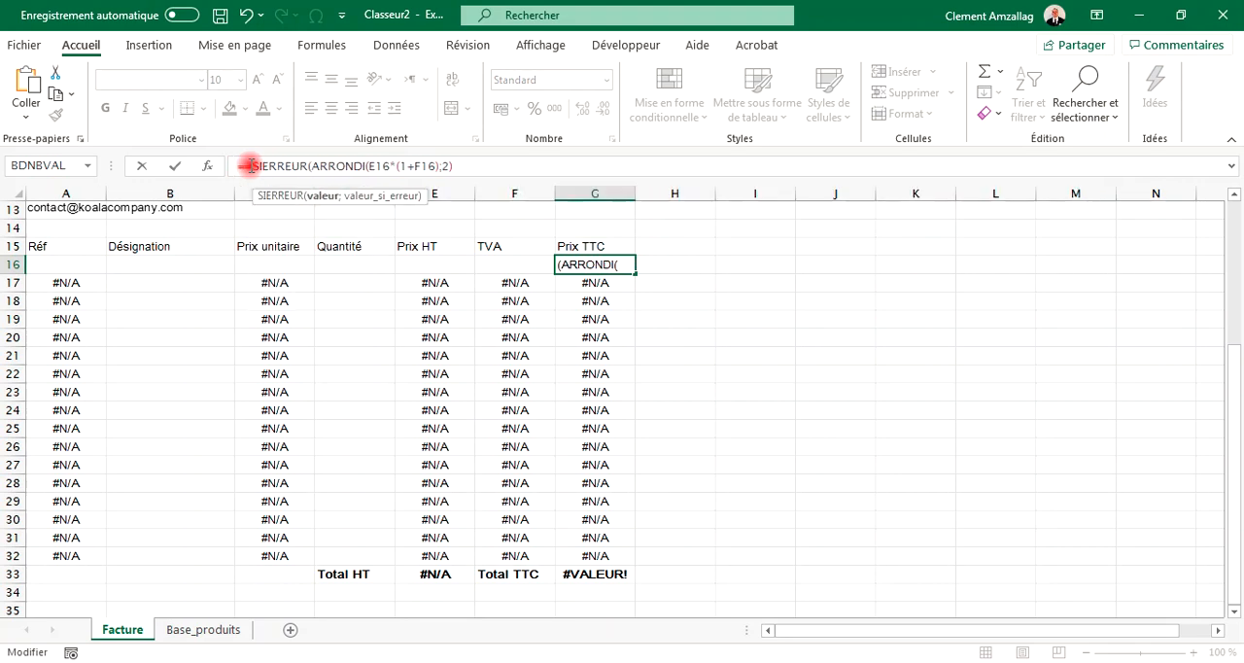
click(460, 166)
text(;"")
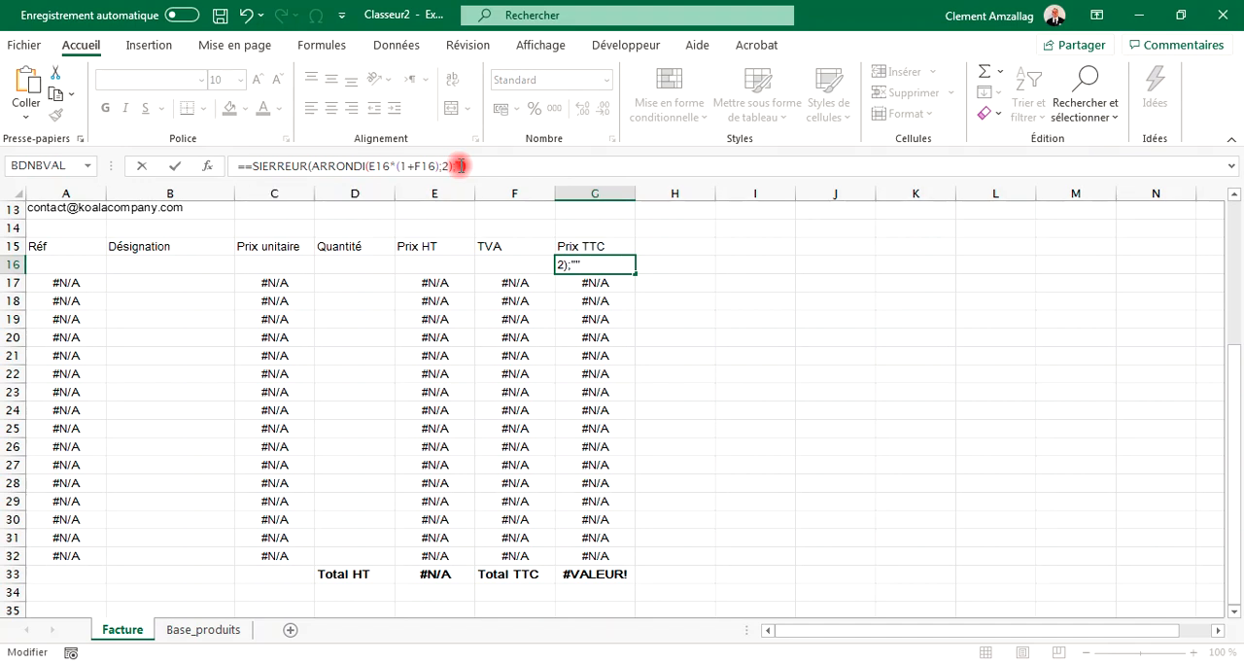
key(Return)
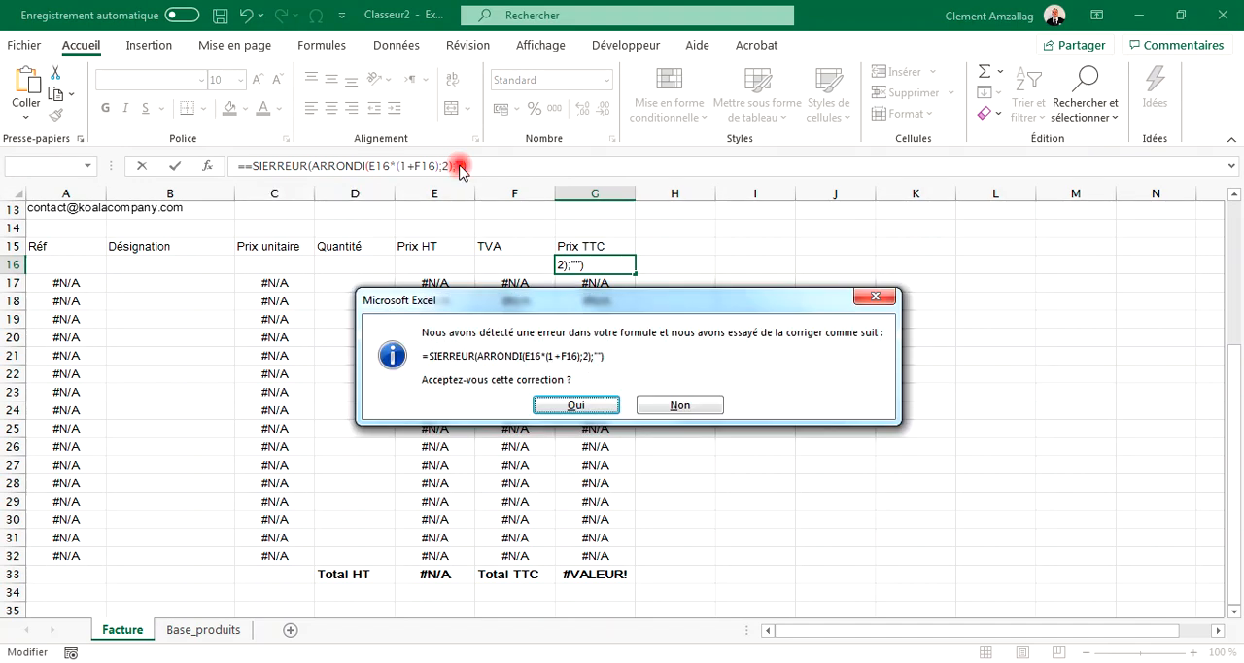
click(579, 399)
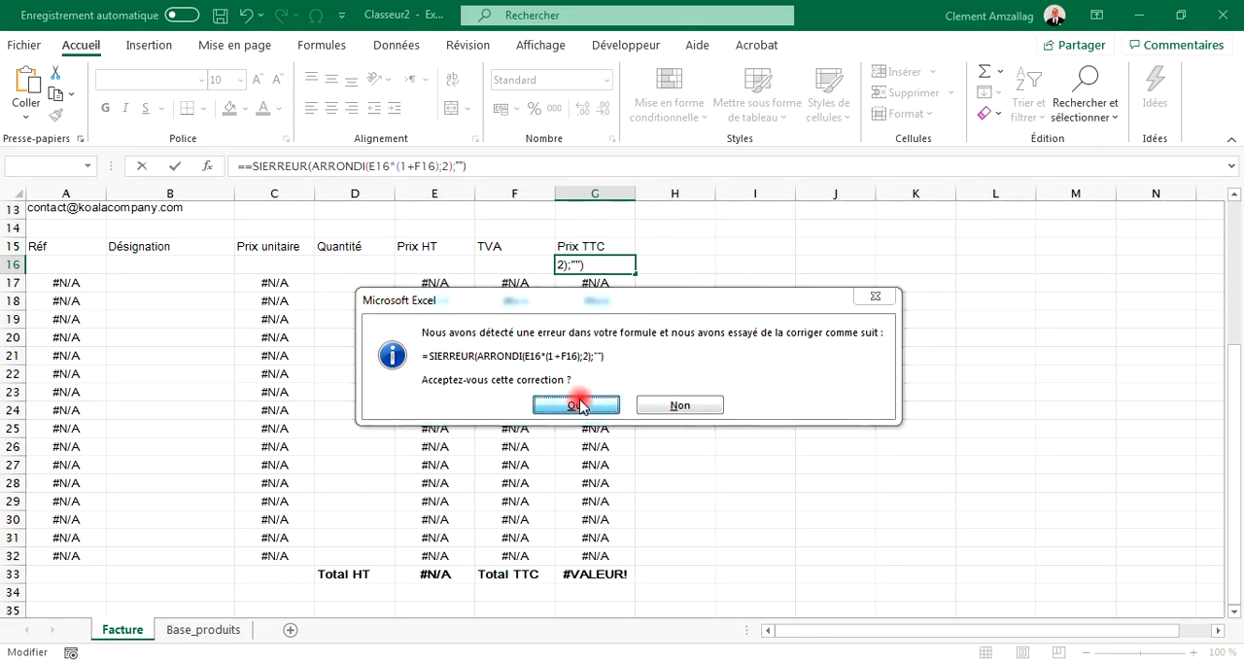
click(605, 271)
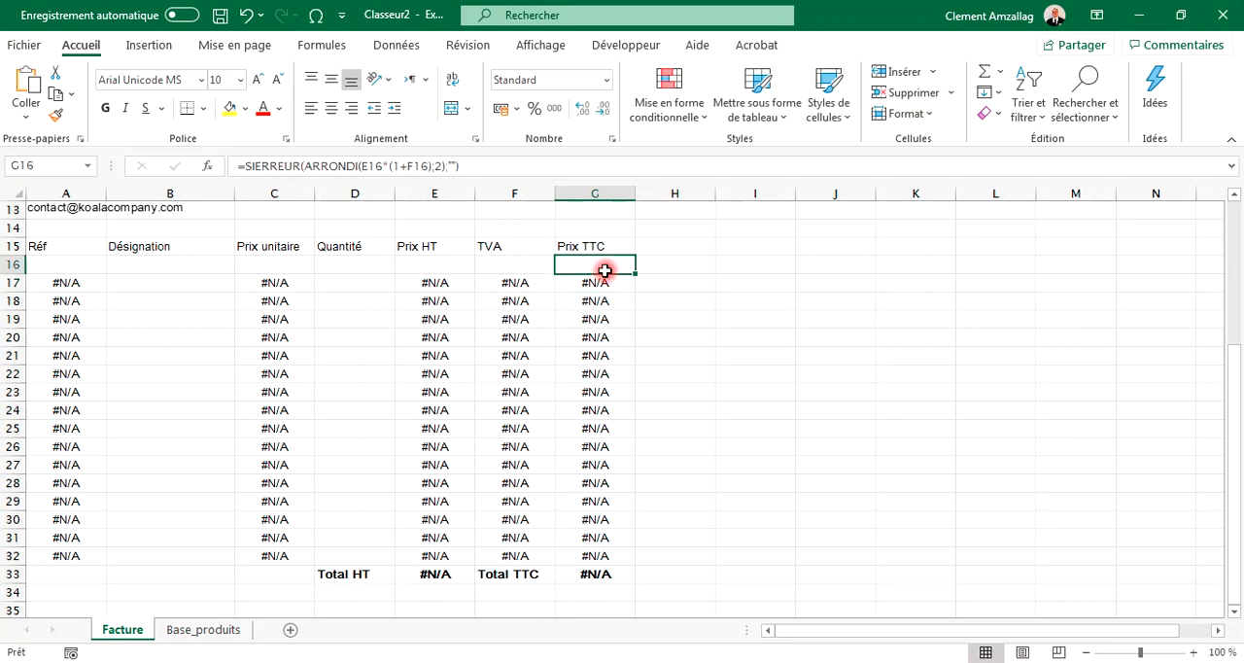
Step: Test the first line by choosing Aspirateur as designation and entering a quantity of 6
click(69, 266)
click(143, 268)
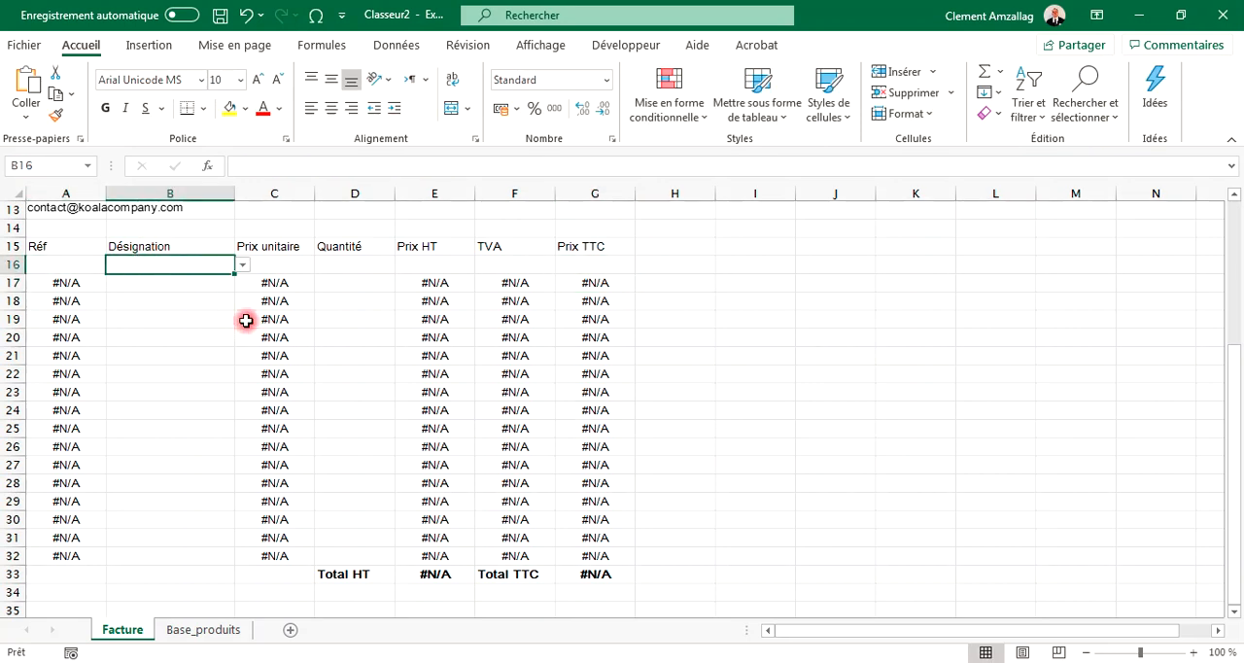
click(243, 265)
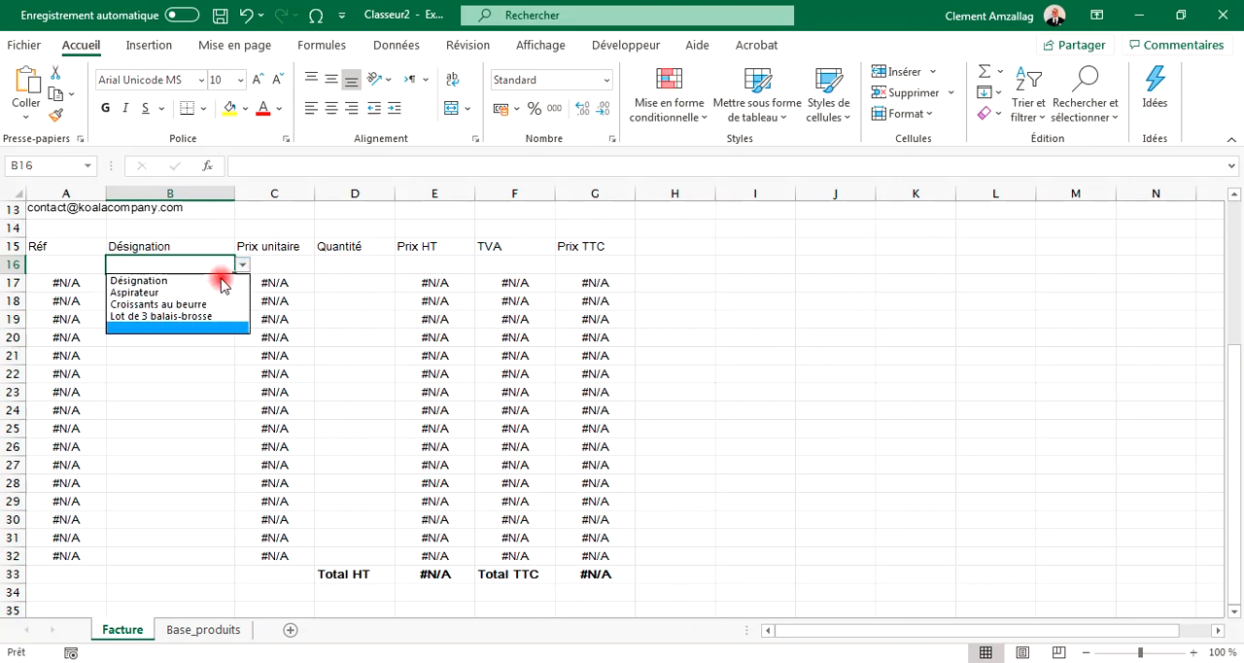
click(193, 293)
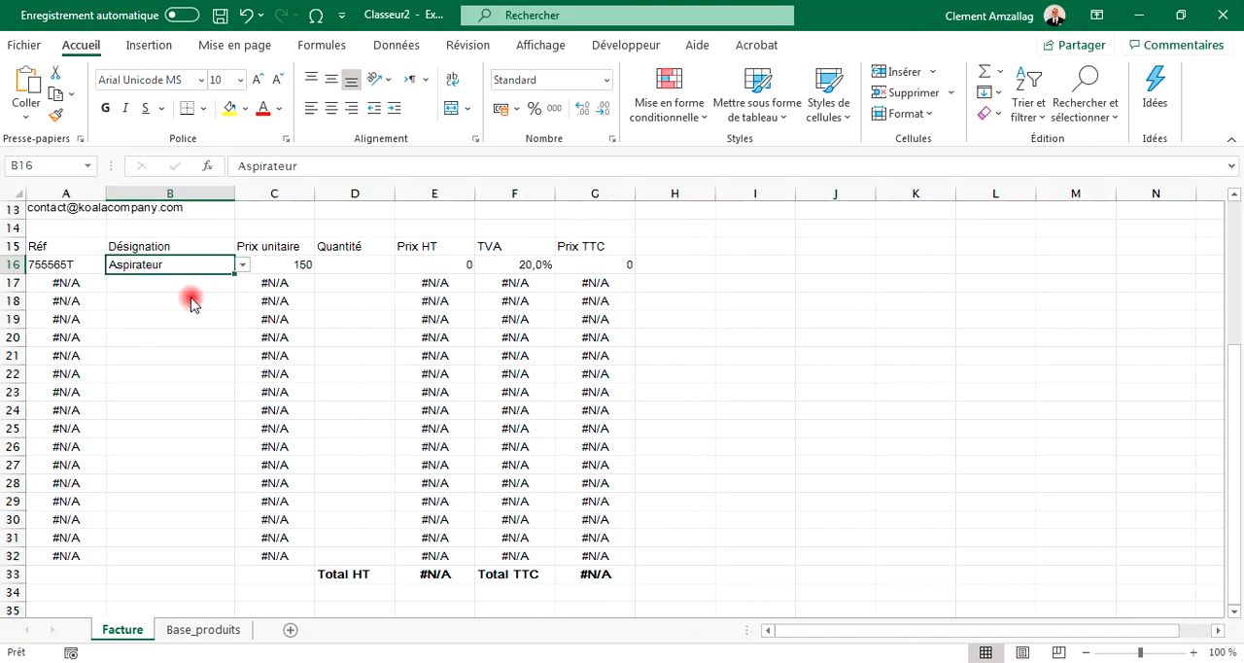
click(341, 267)
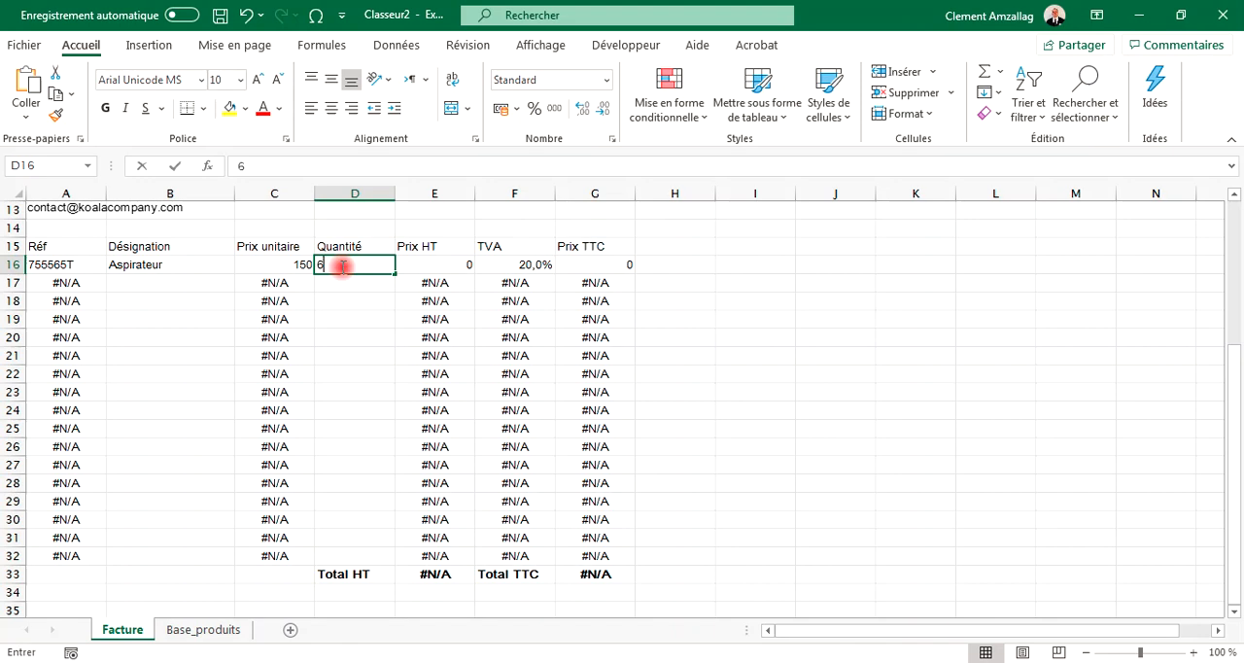
key(Return)
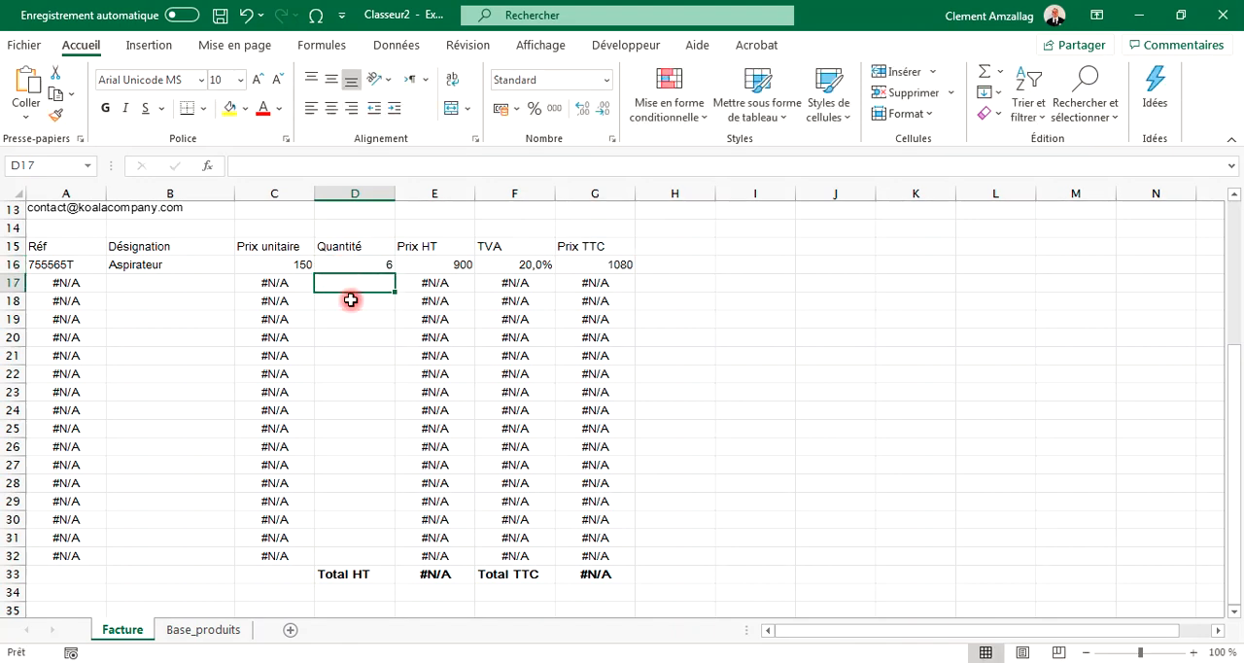
click(173, 265)
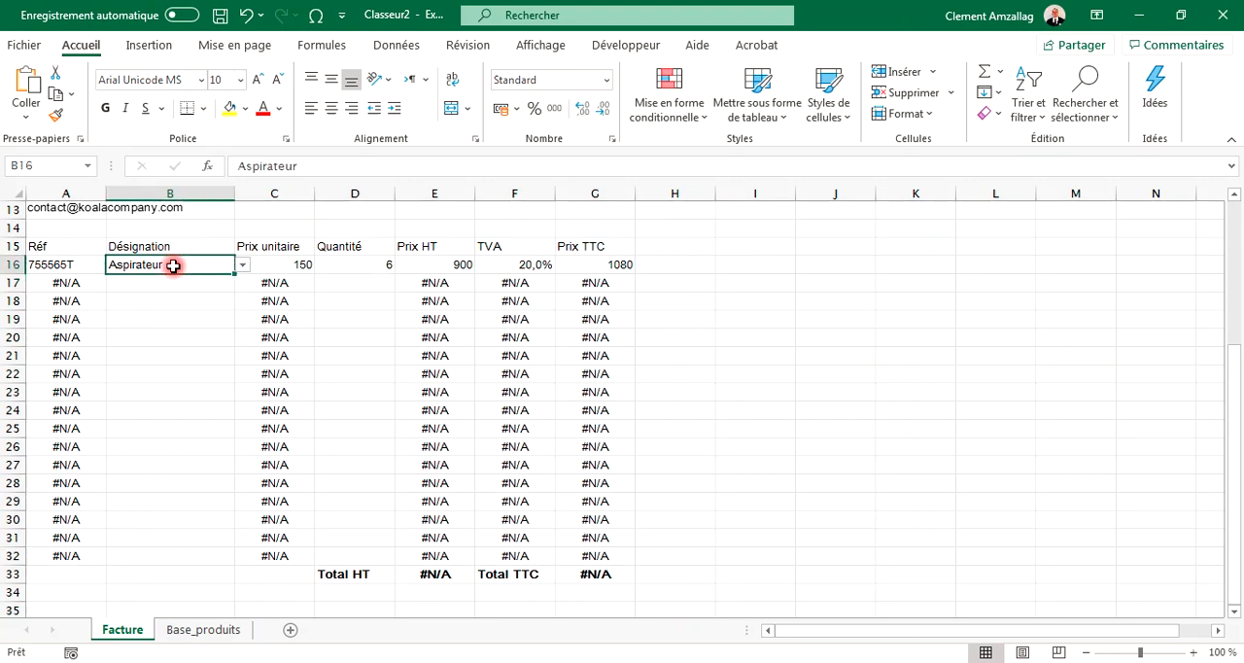
Step: Clear the test designation and quantity from the first invoice line
key(Delete)
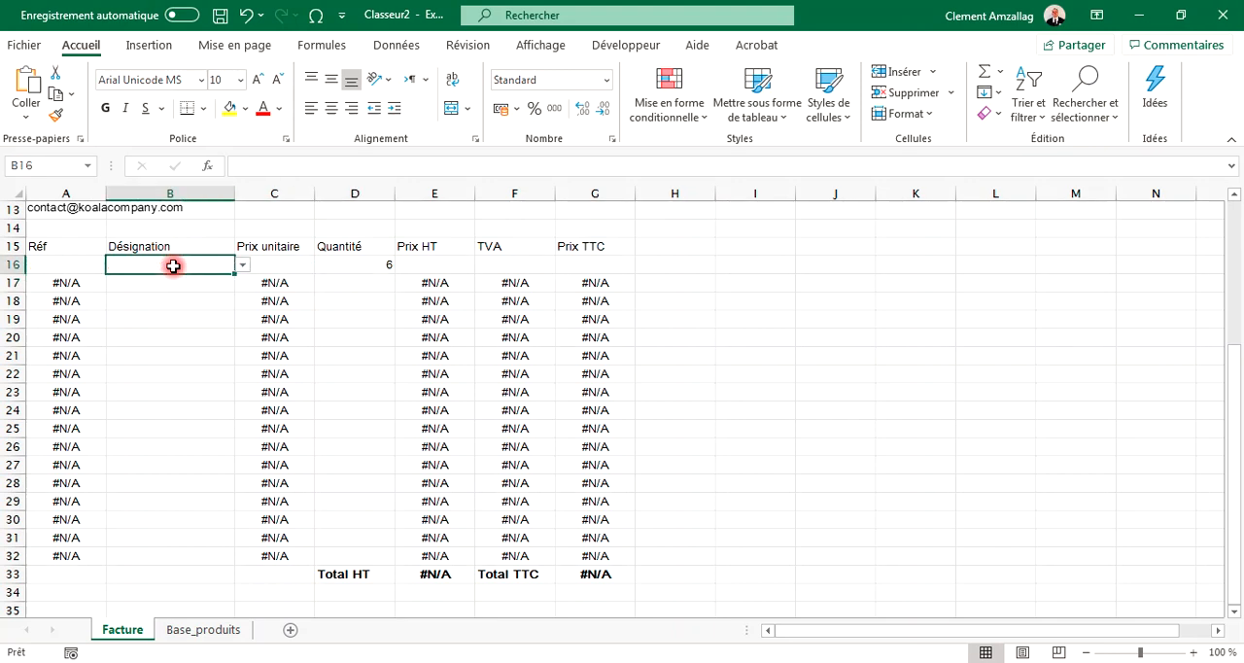
click(348, 267)
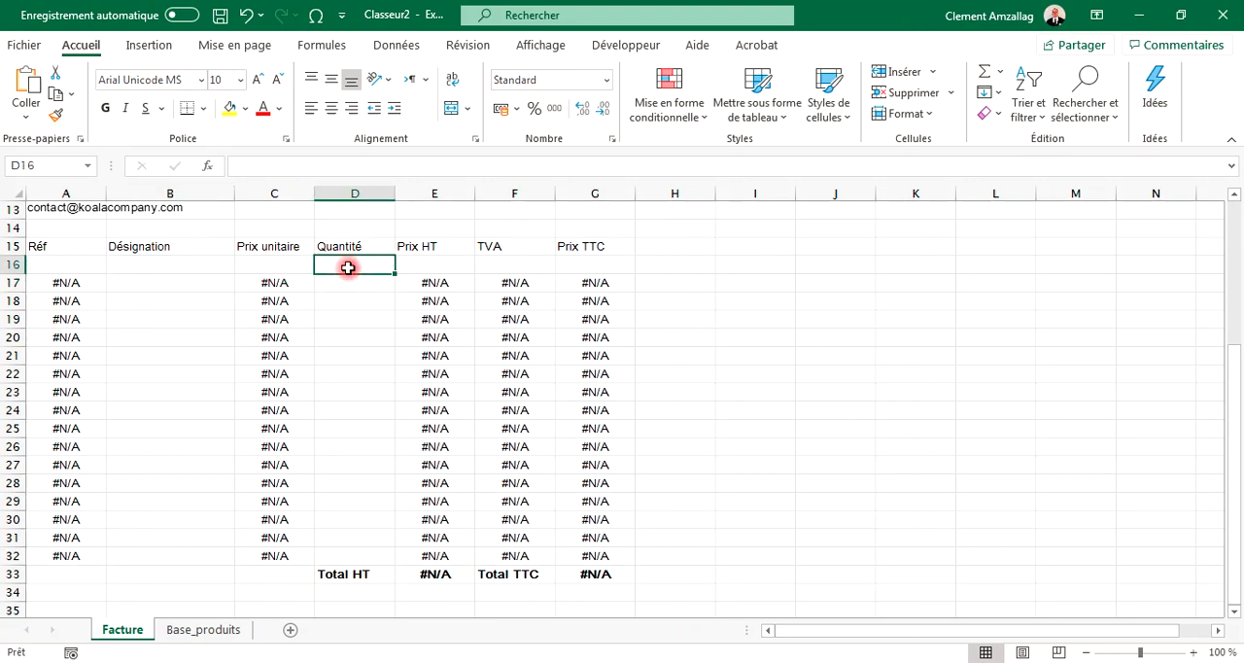
click(169, 289)
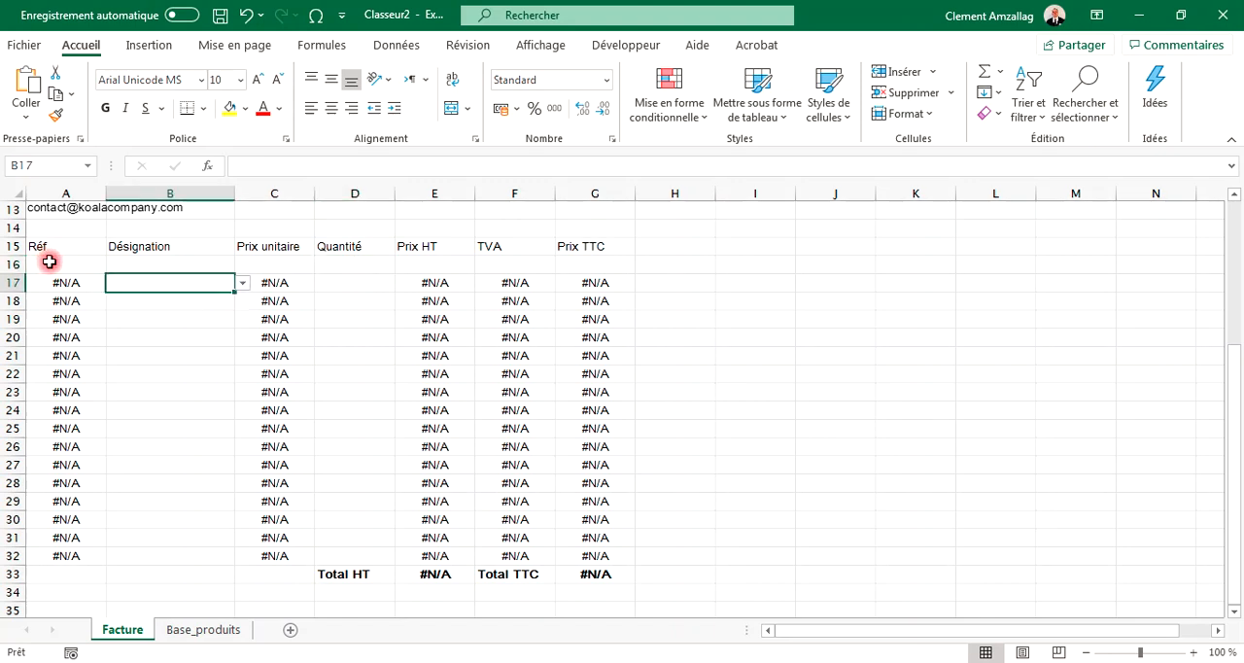
Step: Copy the first line's formulas across Réf to Prix TTC down to row 32 of the invoice
click(56, 265)
drag(56, 265, 587, 262)
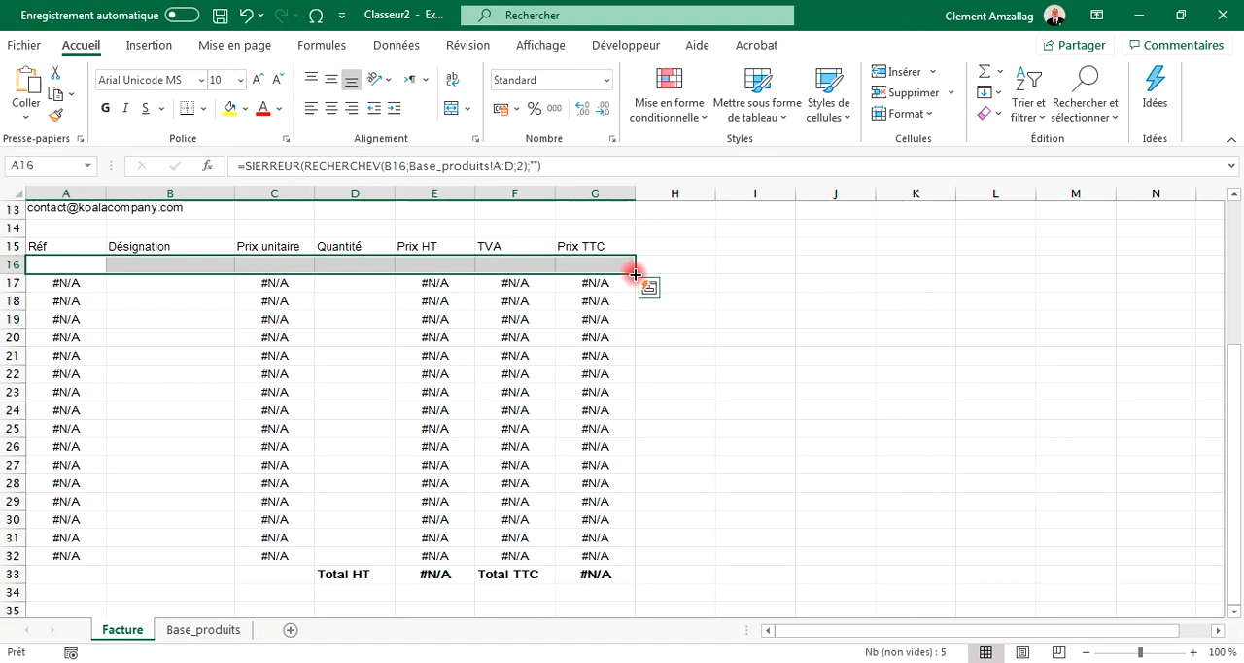
drag(636, 274, 639, 564)
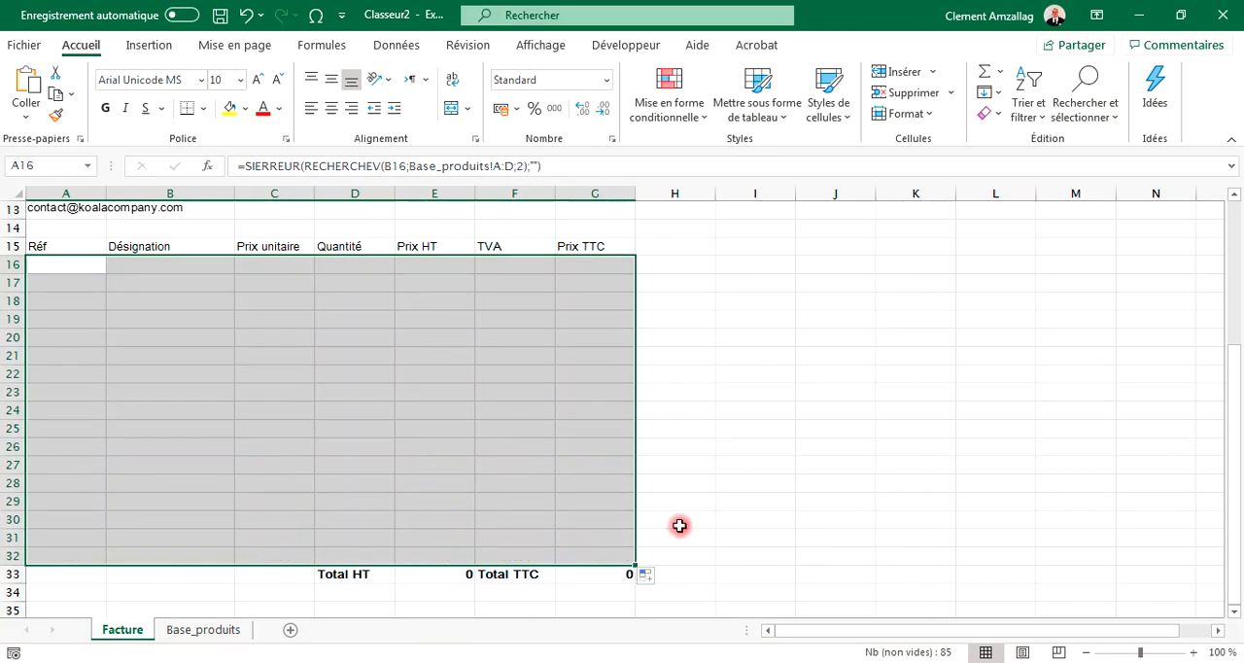
click(680, 525)
click(443, 575)
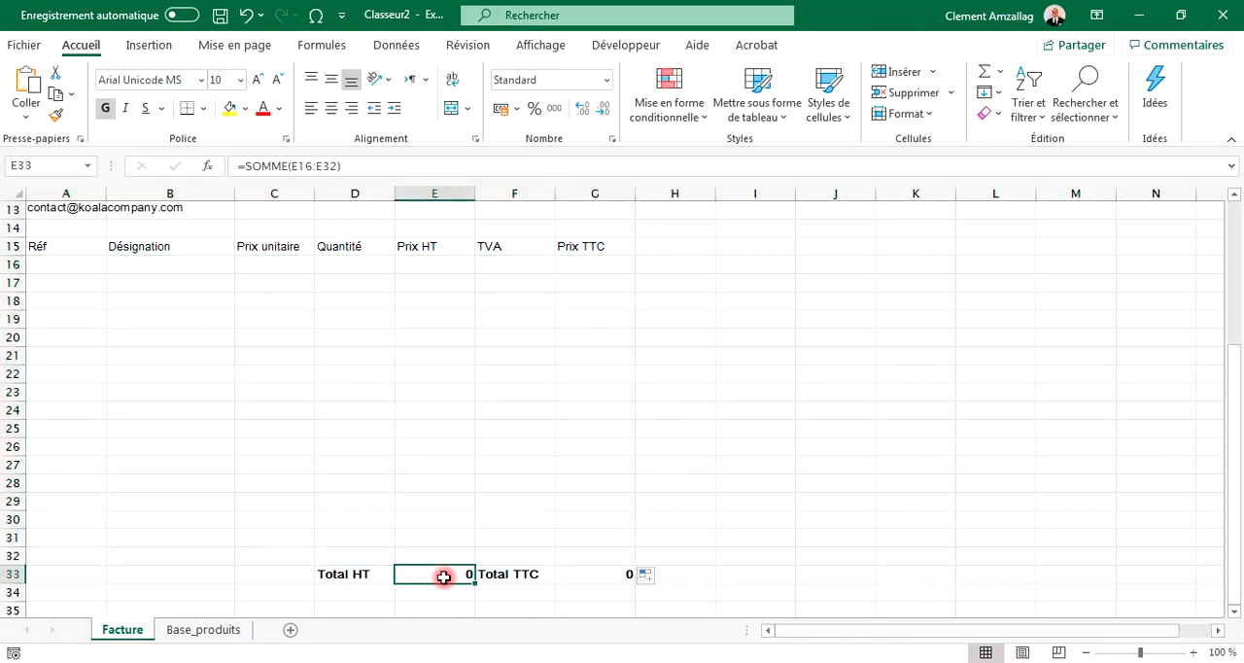
Step: Choose Aspirateur as the first line's designation and enter a quantity of 1
click(171, 269)
click(242, 266)
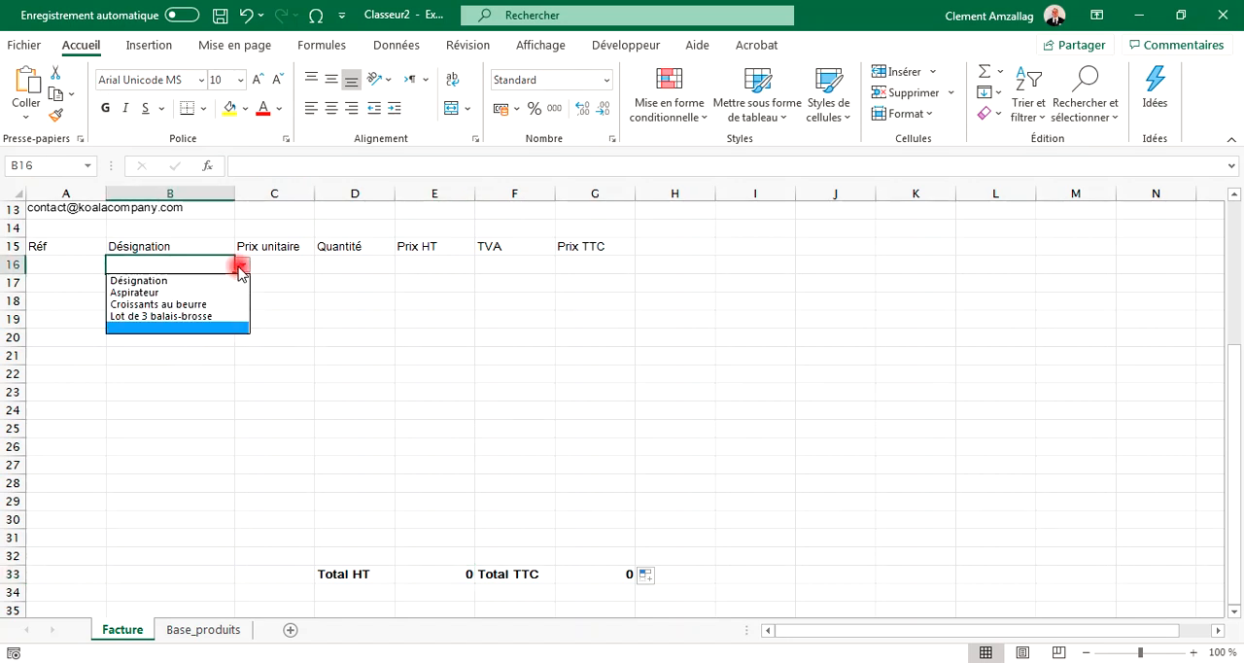
click(195, 293)
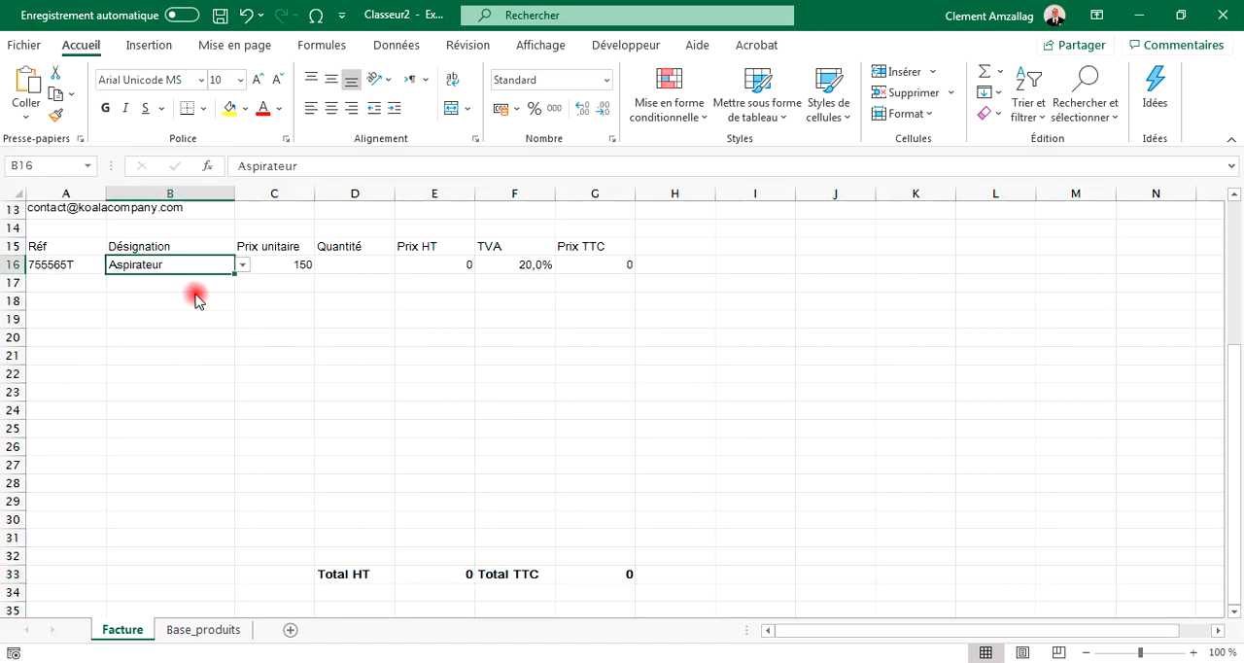
click(352, 265)
text(1)
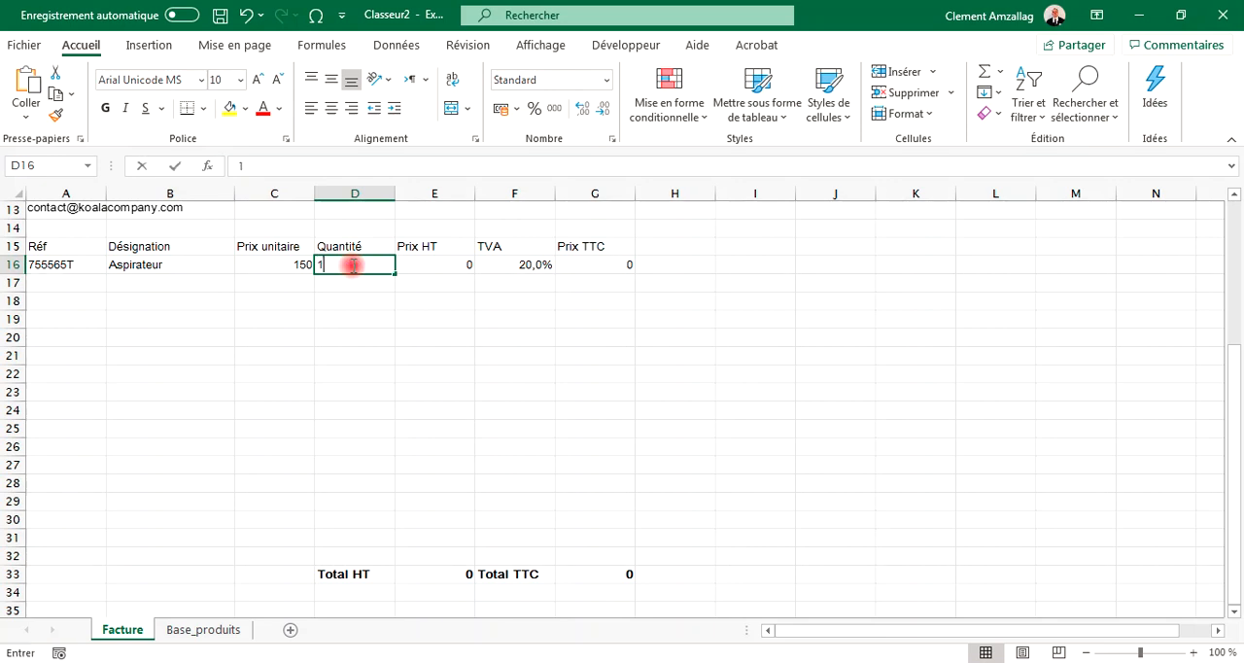
key(Return)
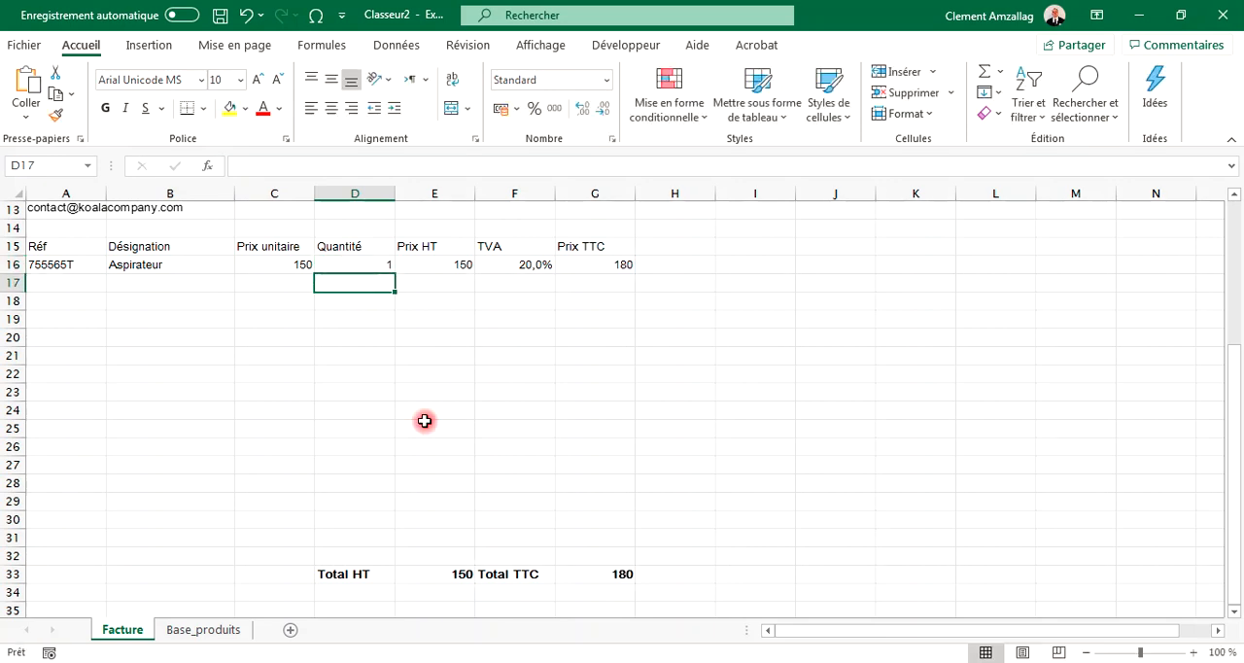
click(450, 576)
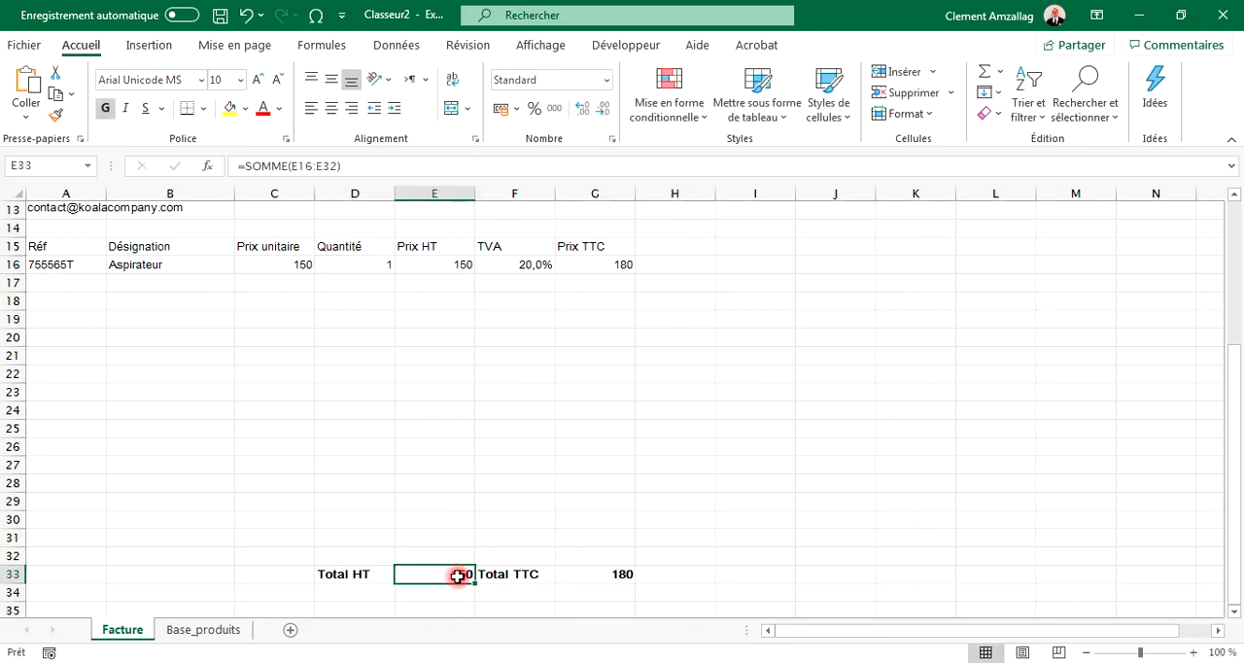
click(595, 579)
Step: Choose Croissants au beurre as the second line's designation and enter a quantity of 3
click(139, 282)
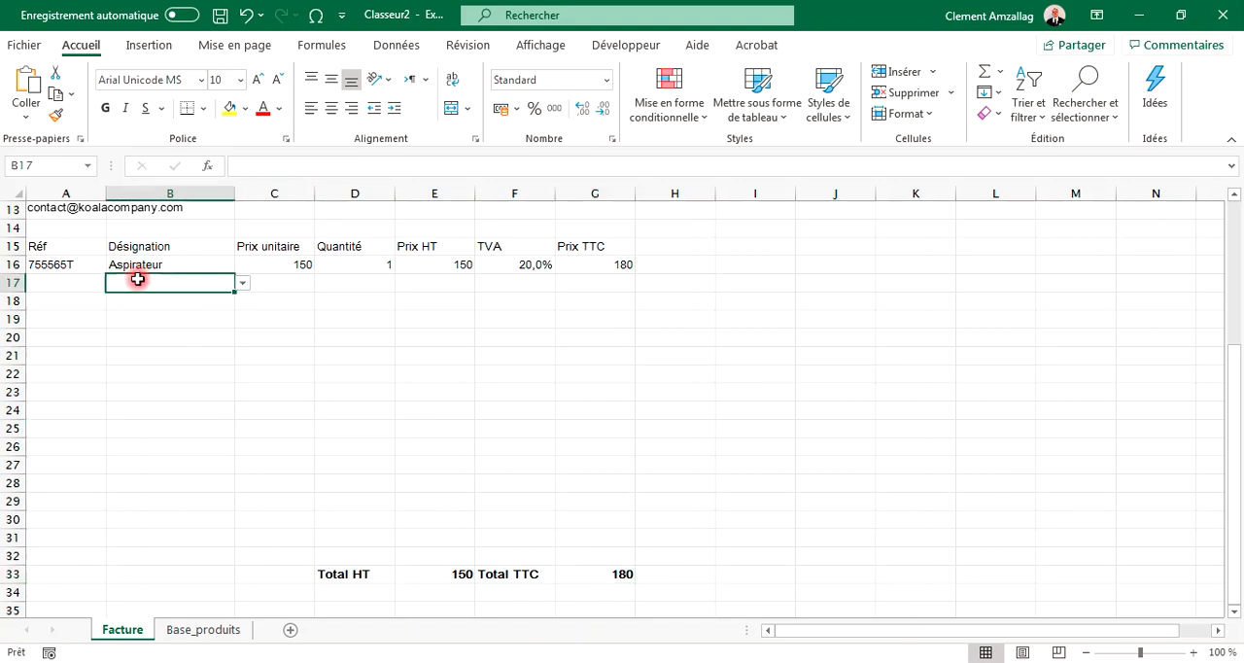
click(241, 283)
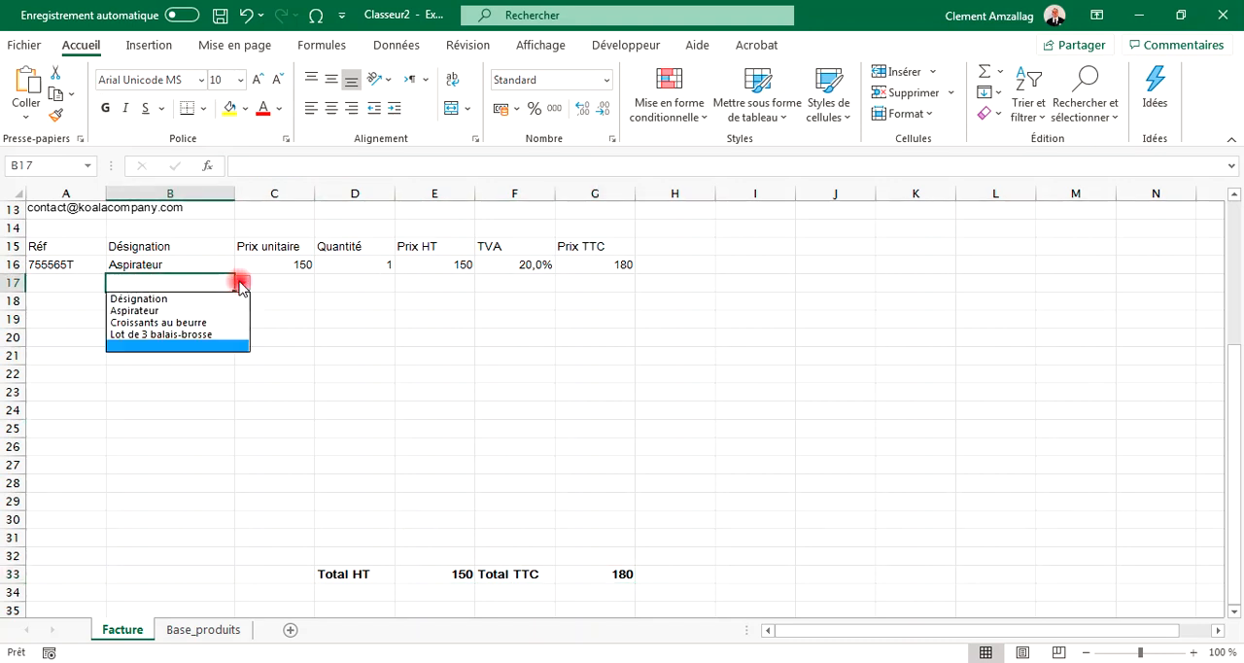
click(190, 326)
click(381, 284)
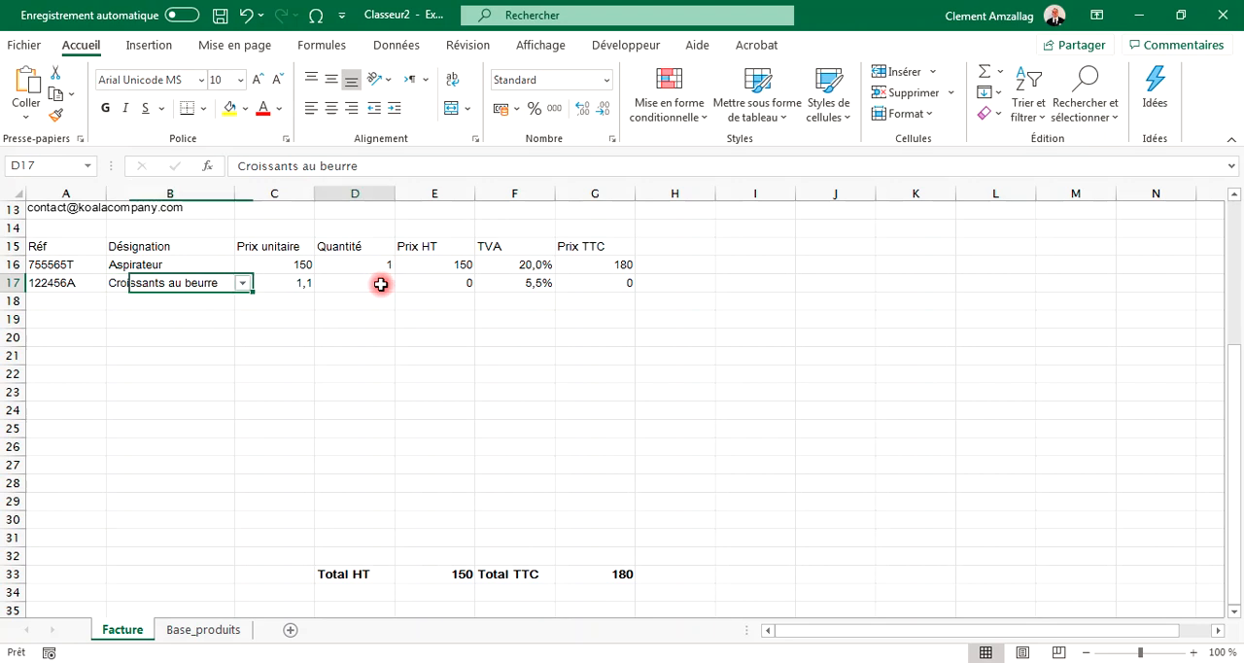
text(3)
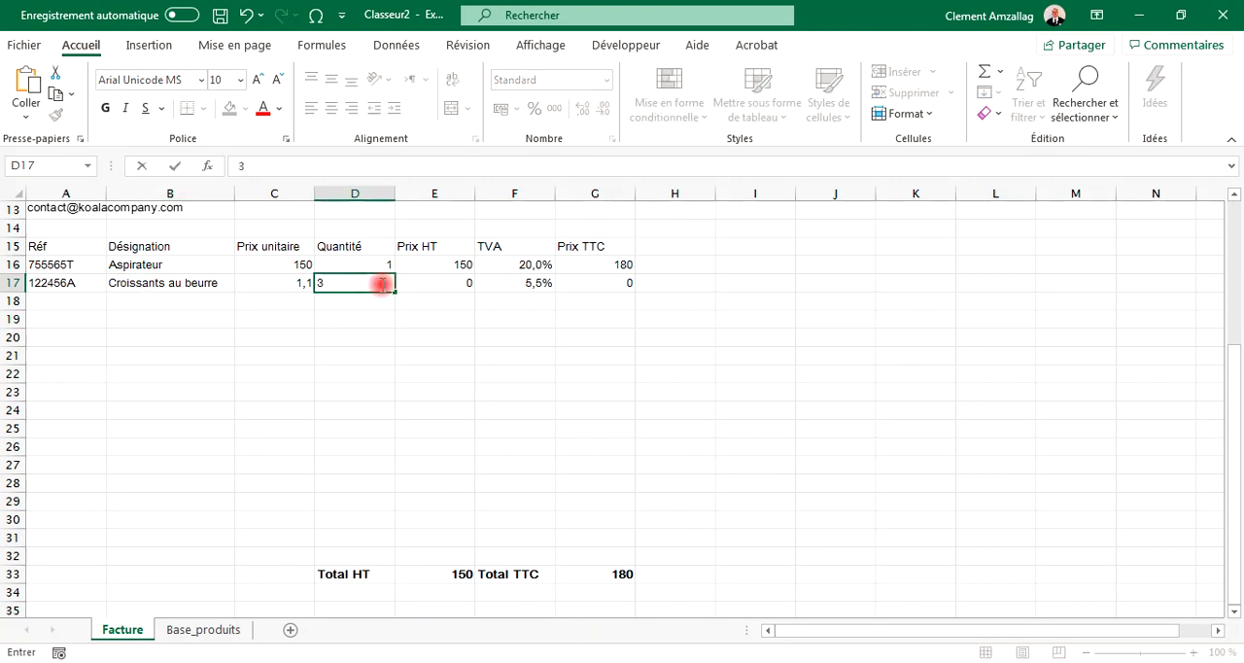
key(Return)
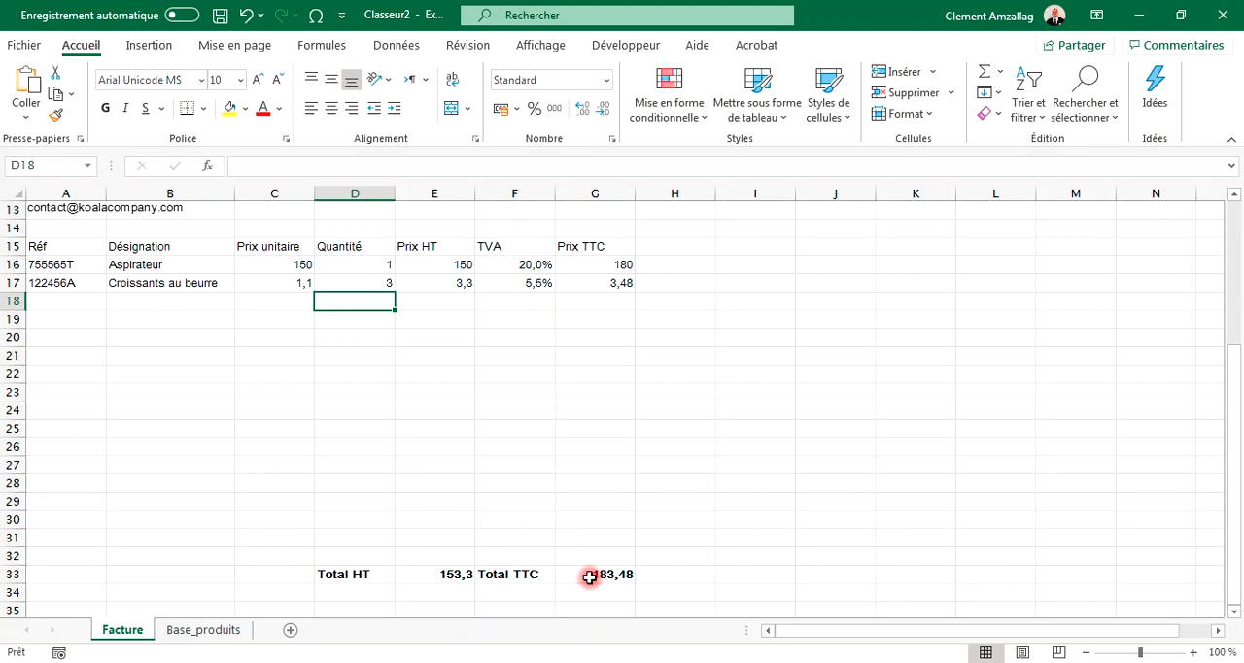
Step: Choose Lot de 3 balais-brosse as the third line's designation and enter a quantity of 2
click(148, 305)
click(241, 305)
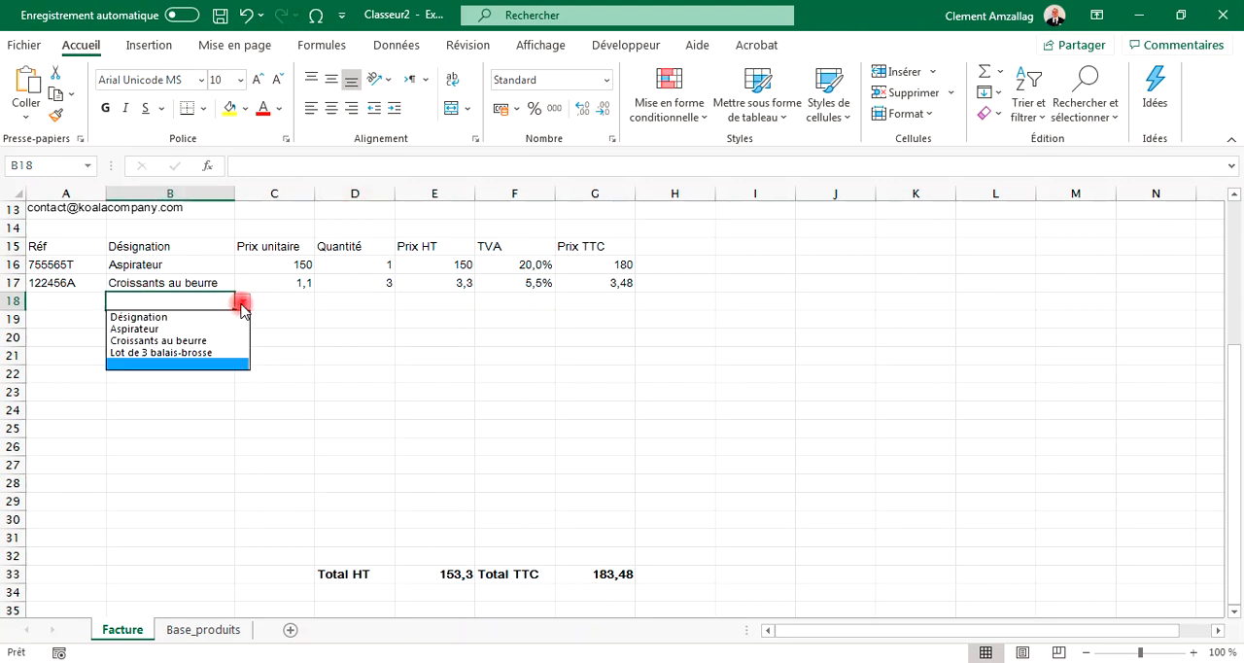
click(185, 361)
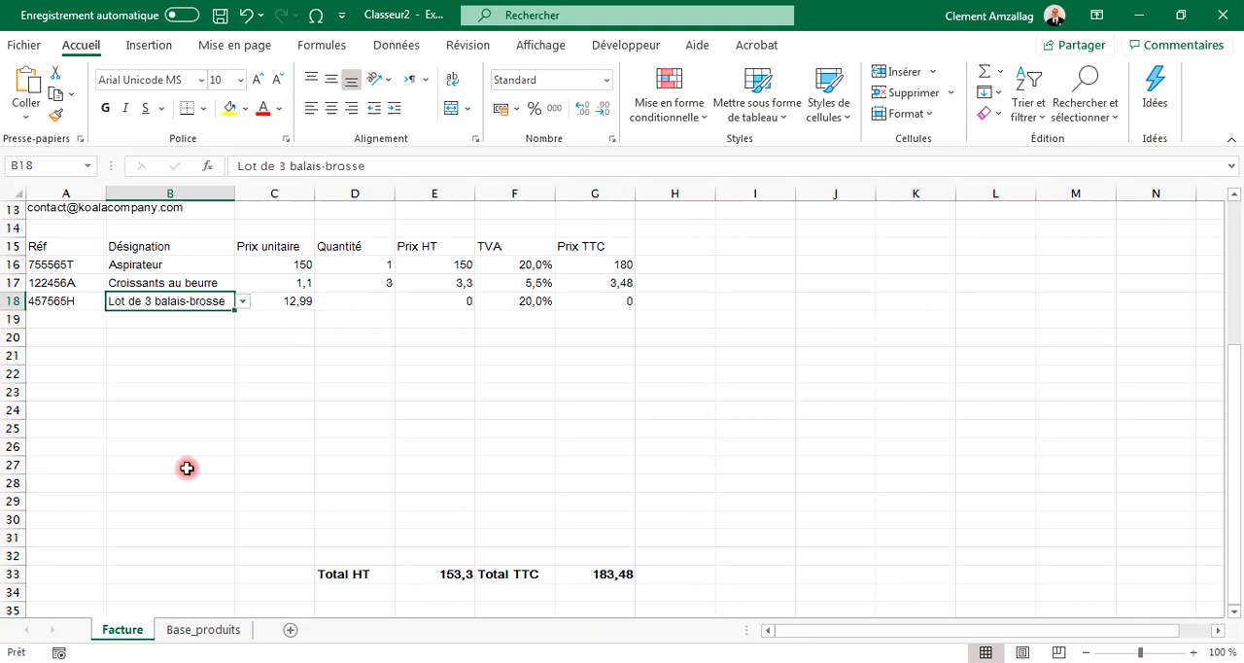
click(374, 301)
text(2)
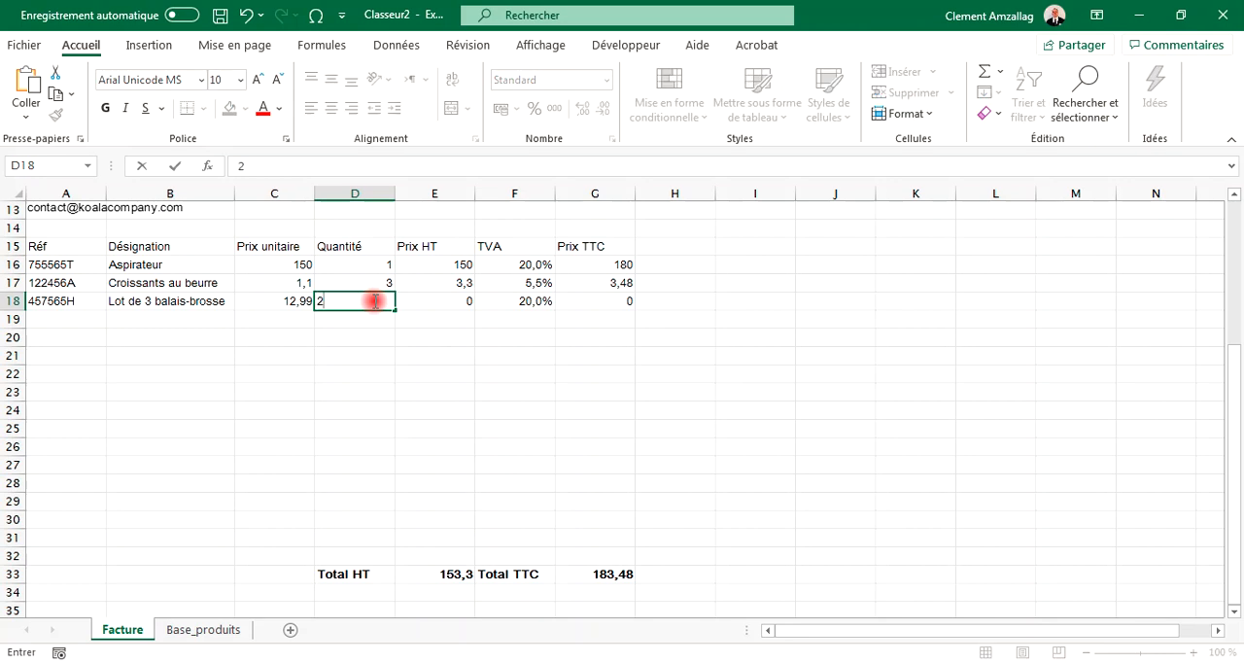
key(Return)
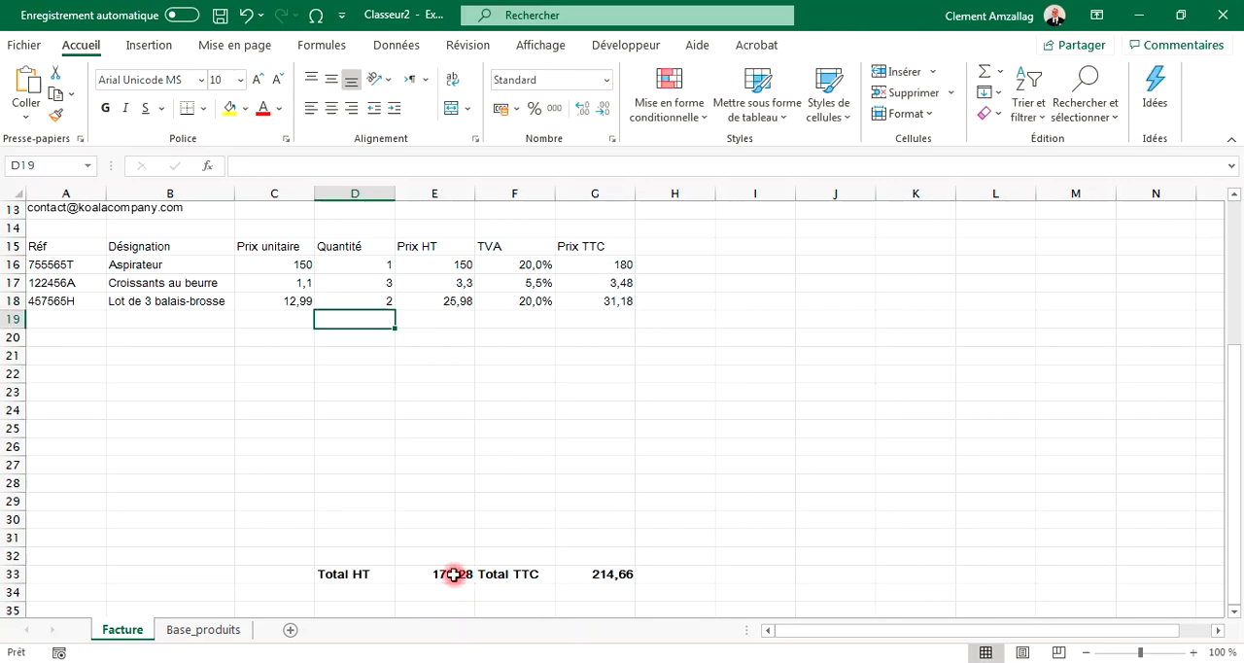